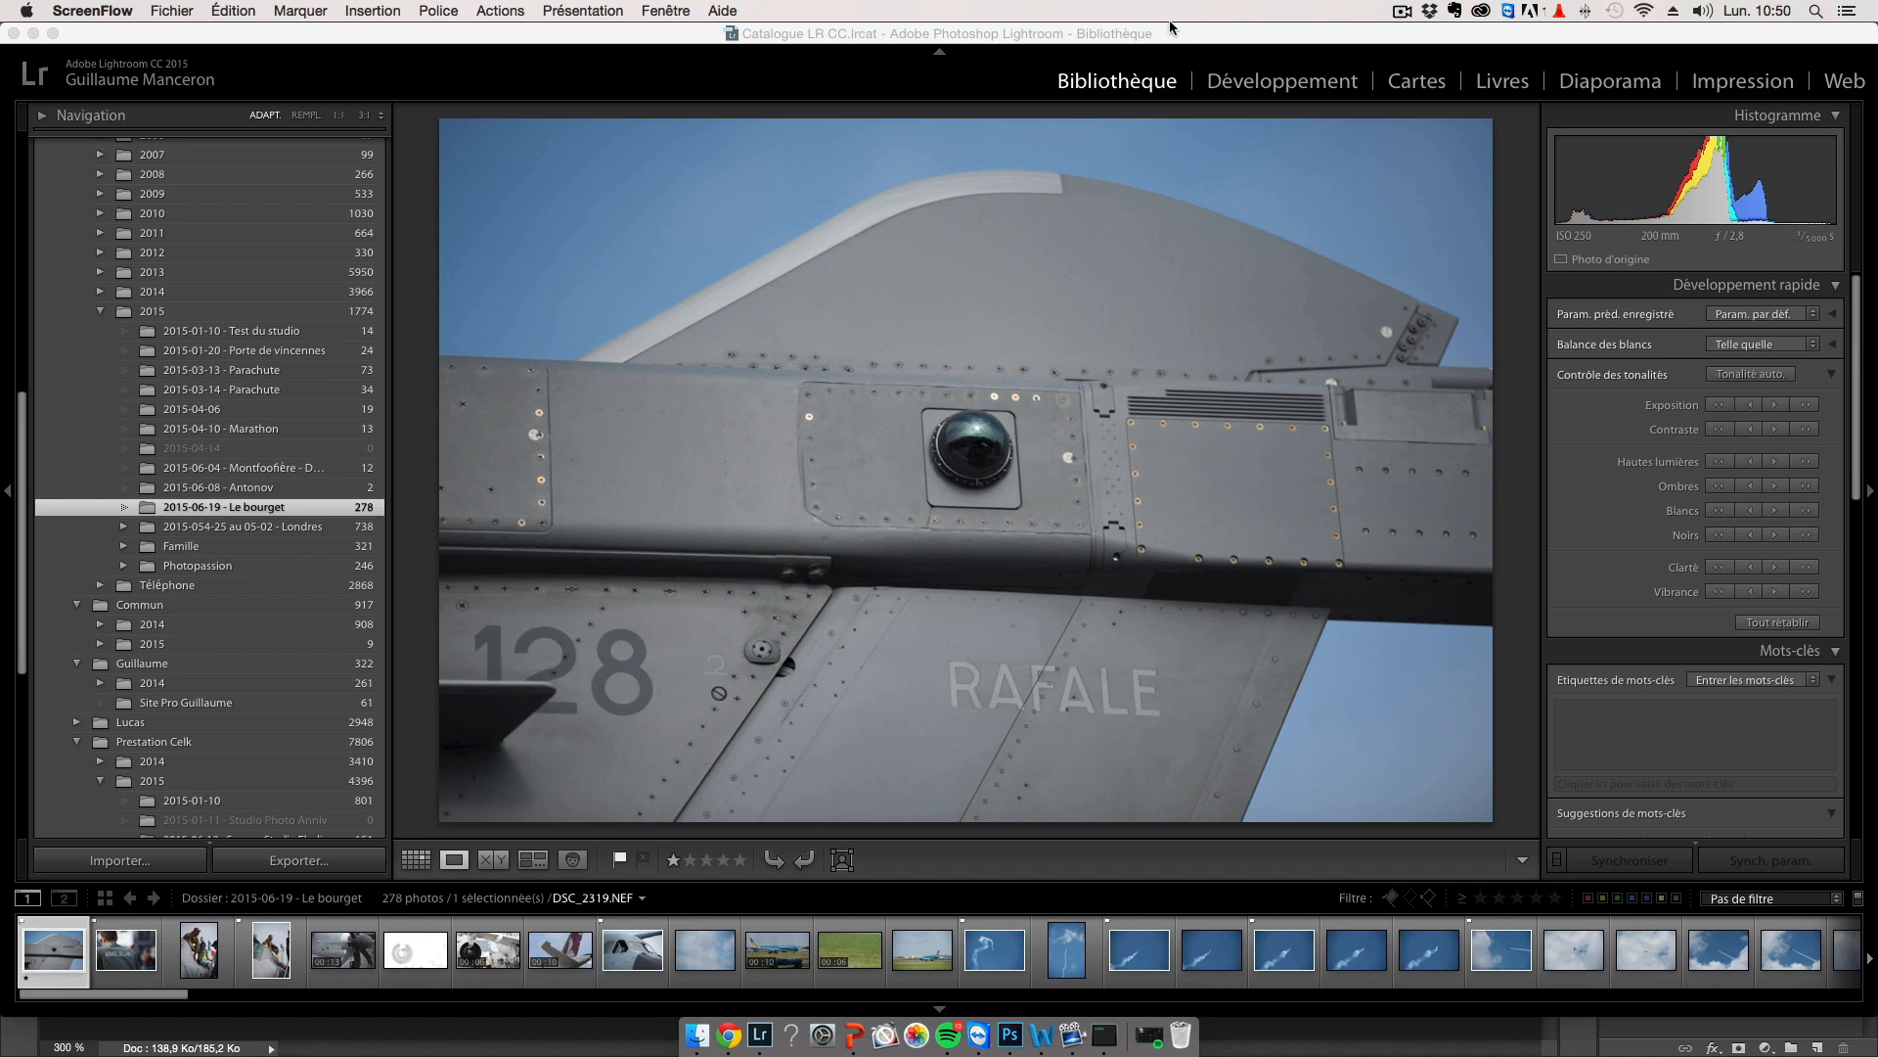
# Switch to the Diaporama (Slideshow) module for the 2015-06-19 - Le bourget photos.
pyautogui.click(1606, 84)
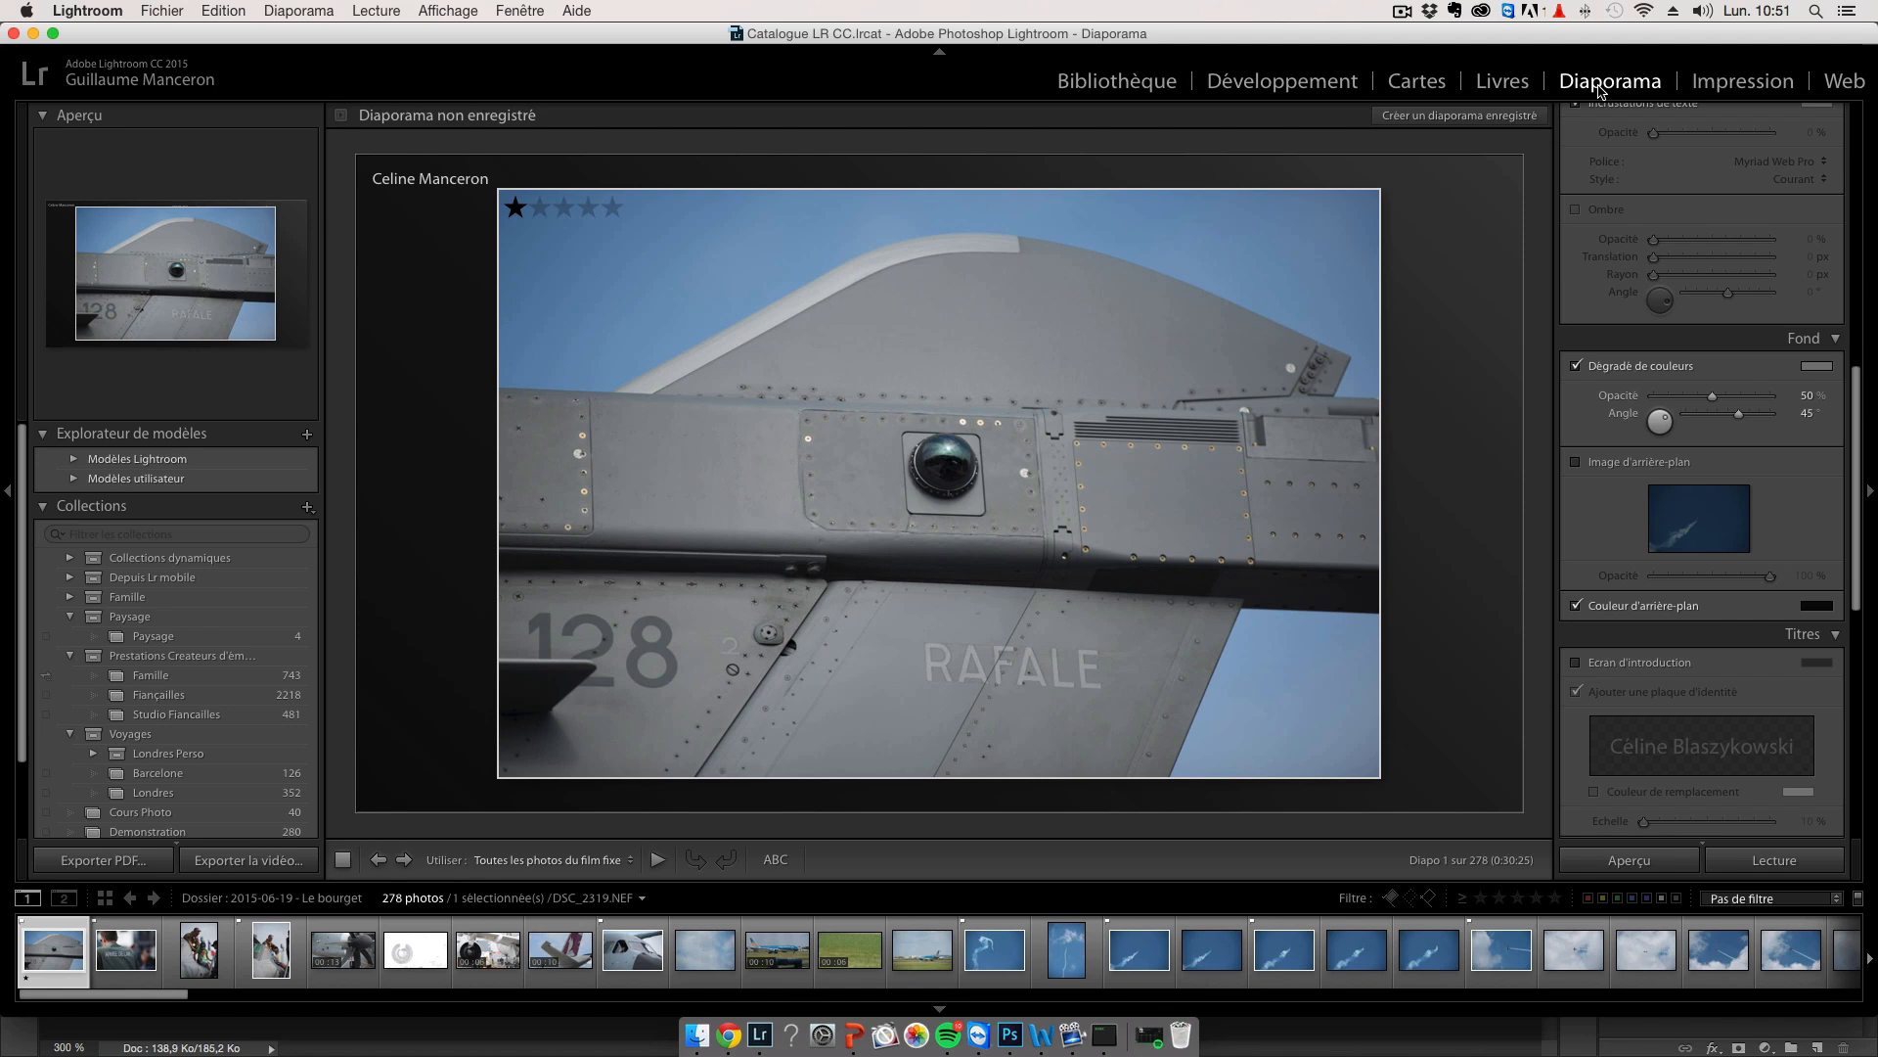
# Filter the filmstrip so the slideshow uses only the 40 flagged photos.
pyautogui.scroll(10, 1634, 294)
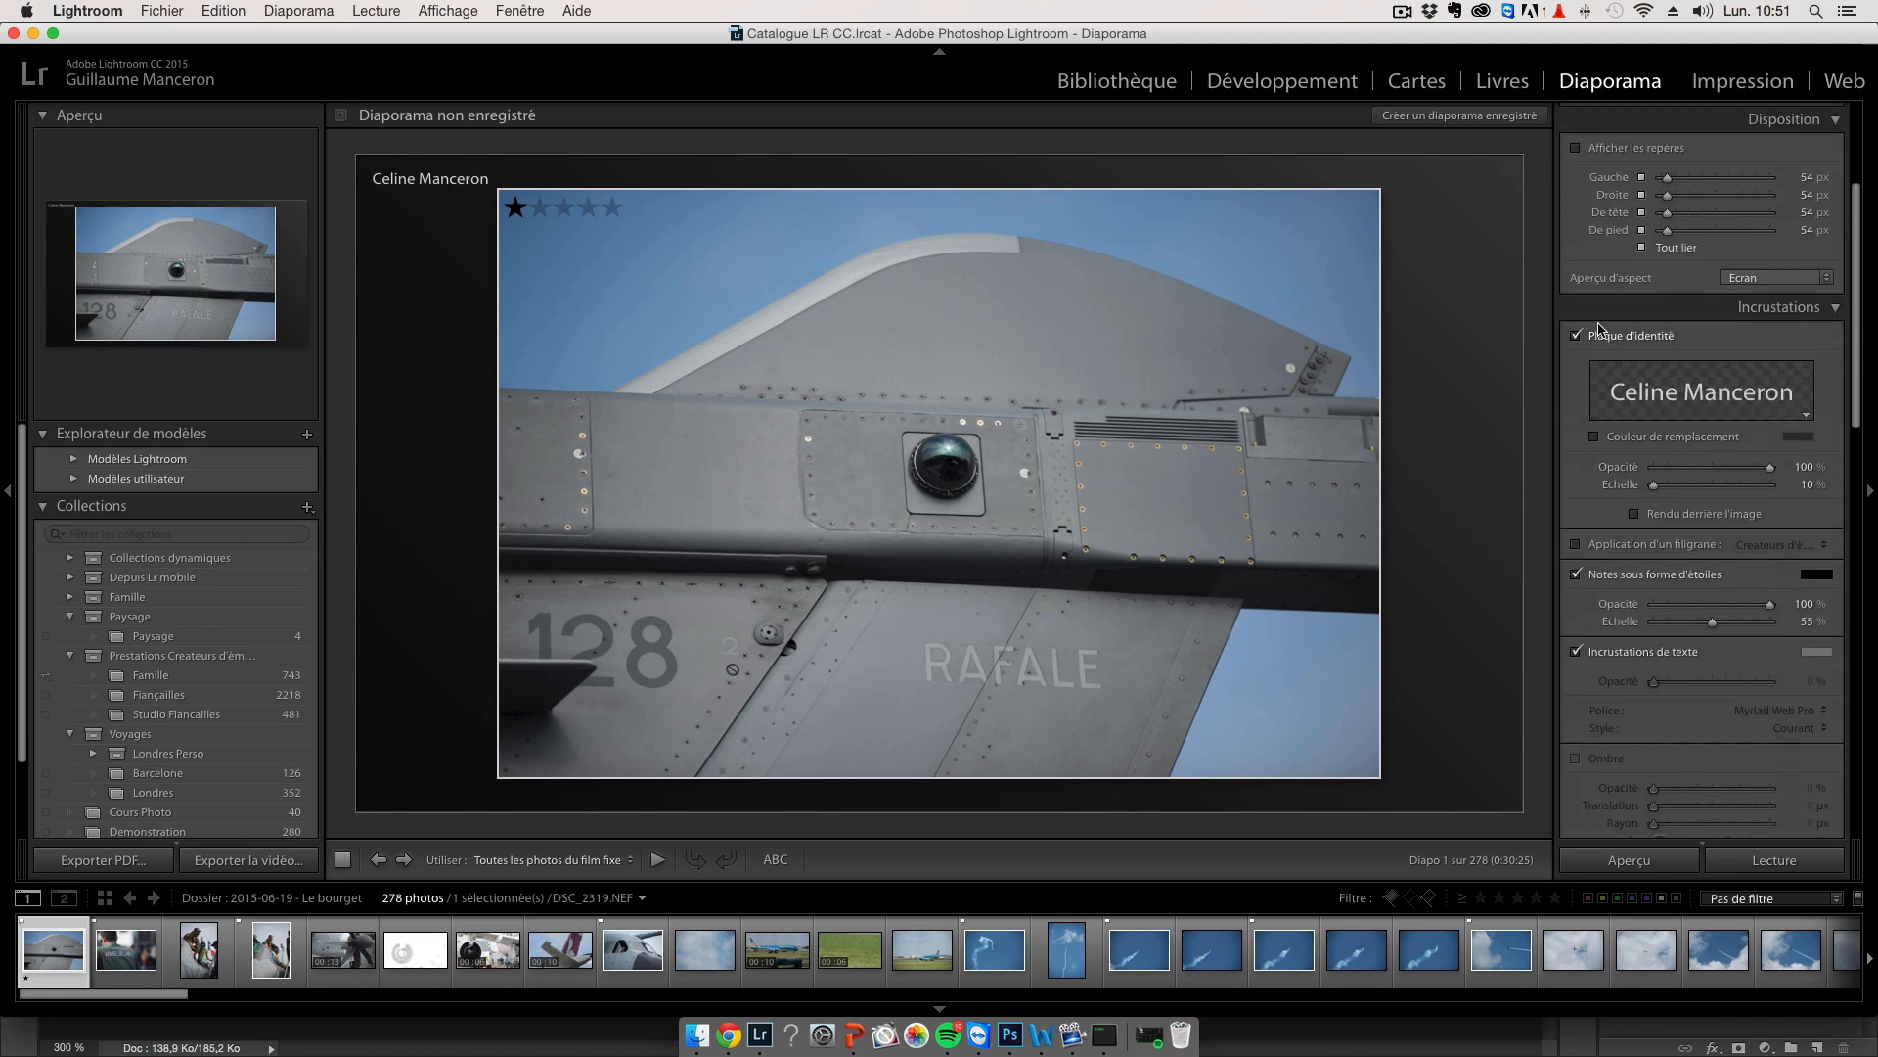
pyautogui.scroll(5, 1598, 328)
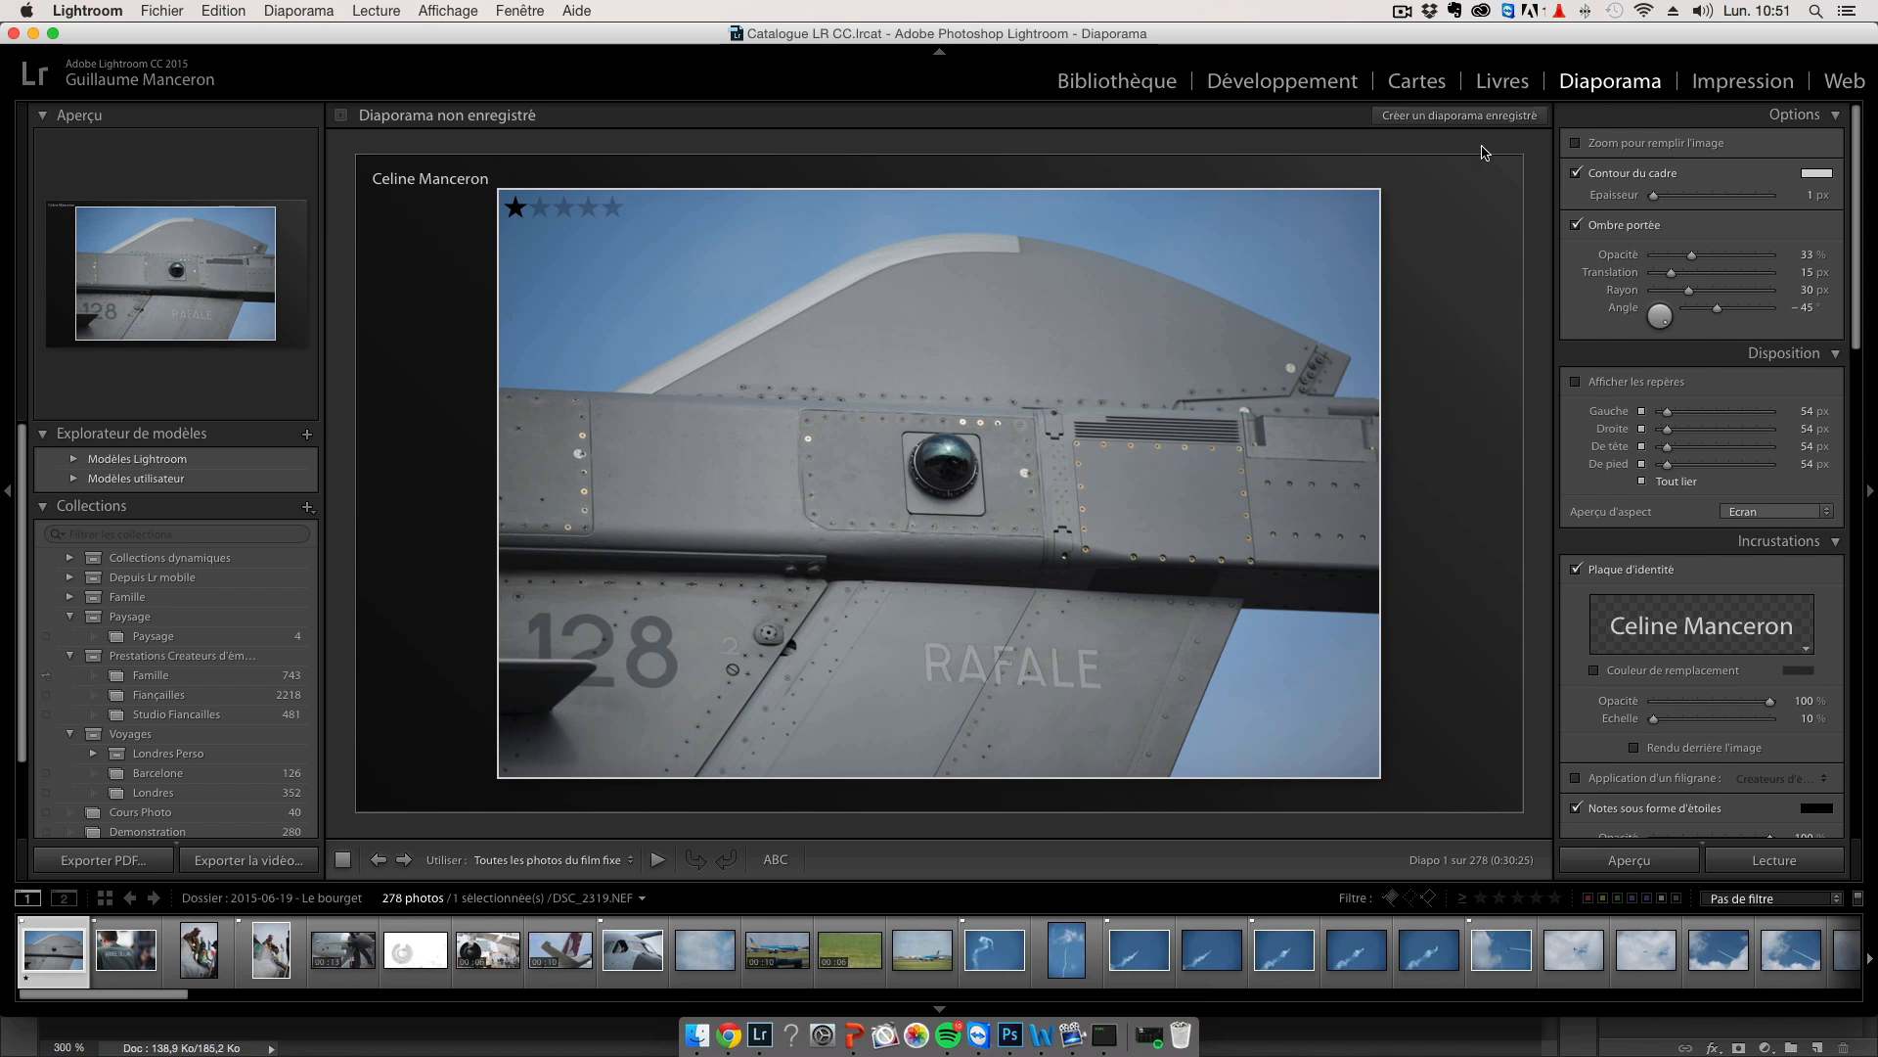
pyautogui.click(1390, 897)
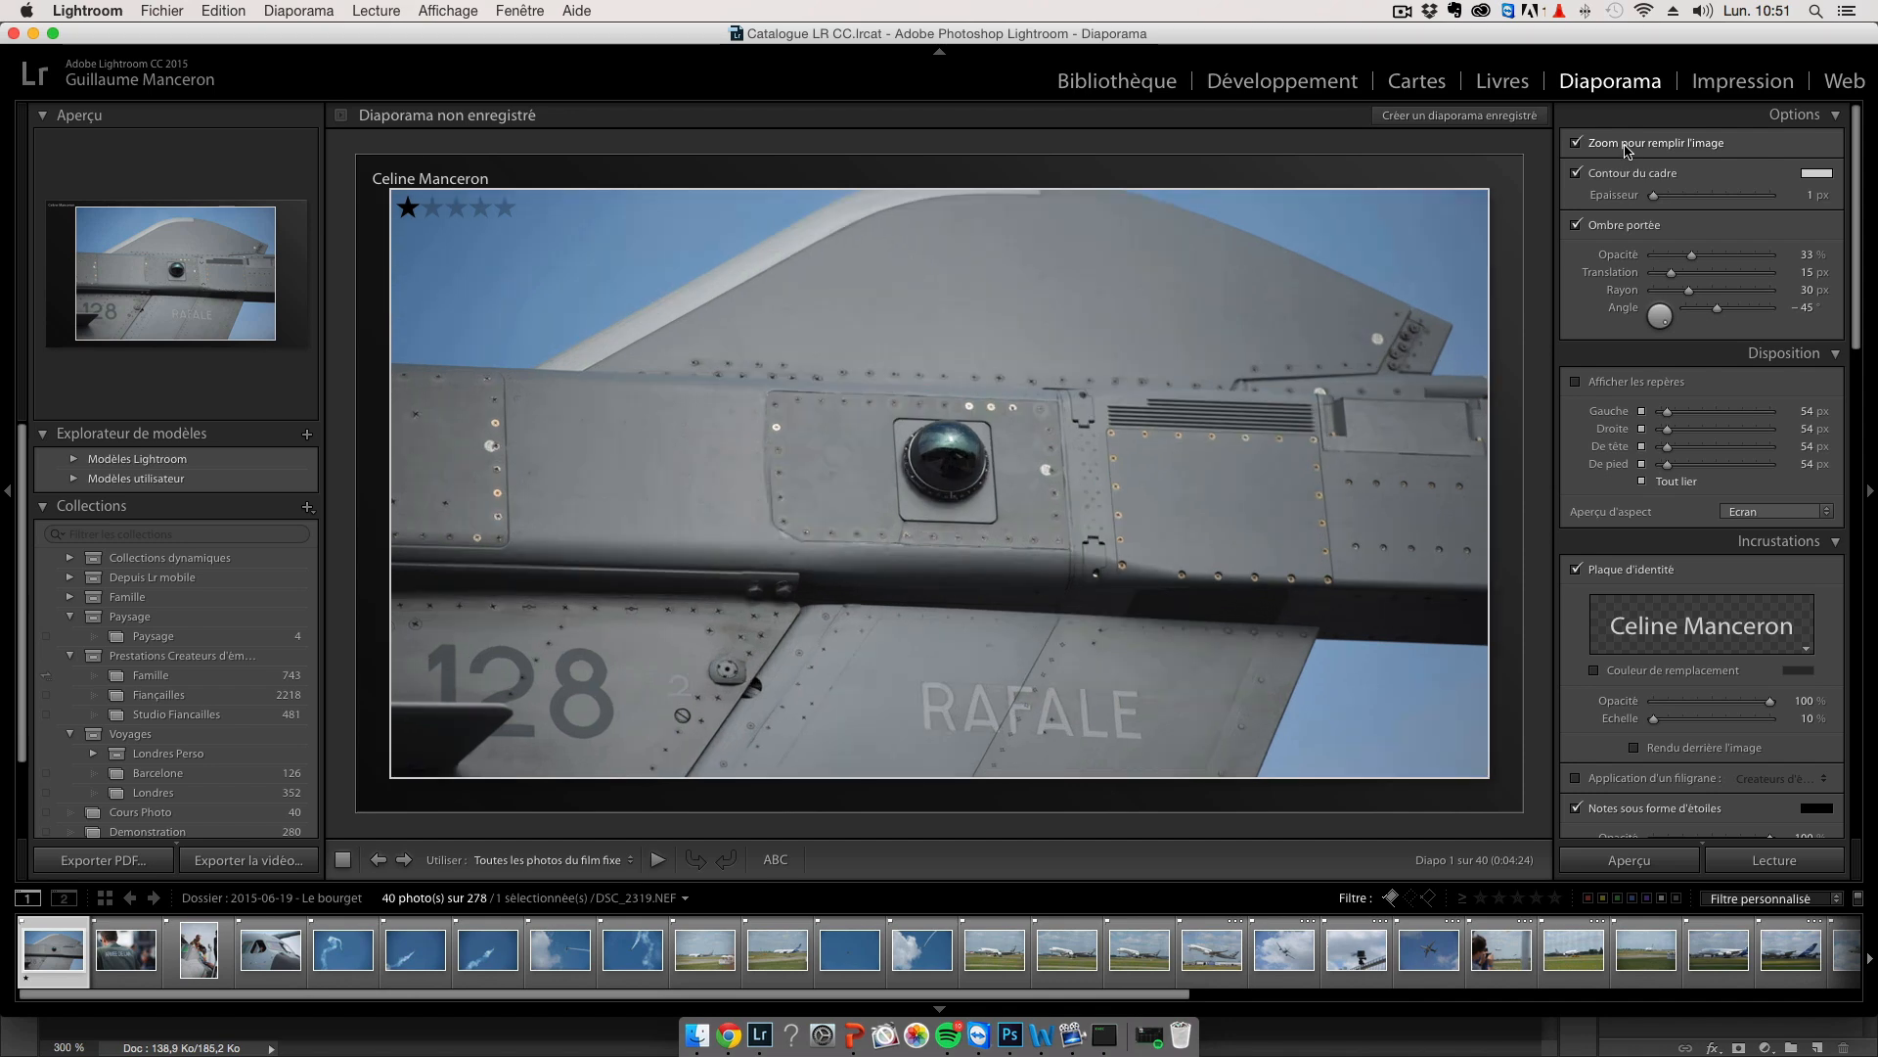
# Keep Zoom pour remplir l'image on and switch off the Contour du cadre border.
pyautogui.click(1627, 148)
pyautogui.click(1627, 147)
pyautogui.click(1620, 174)
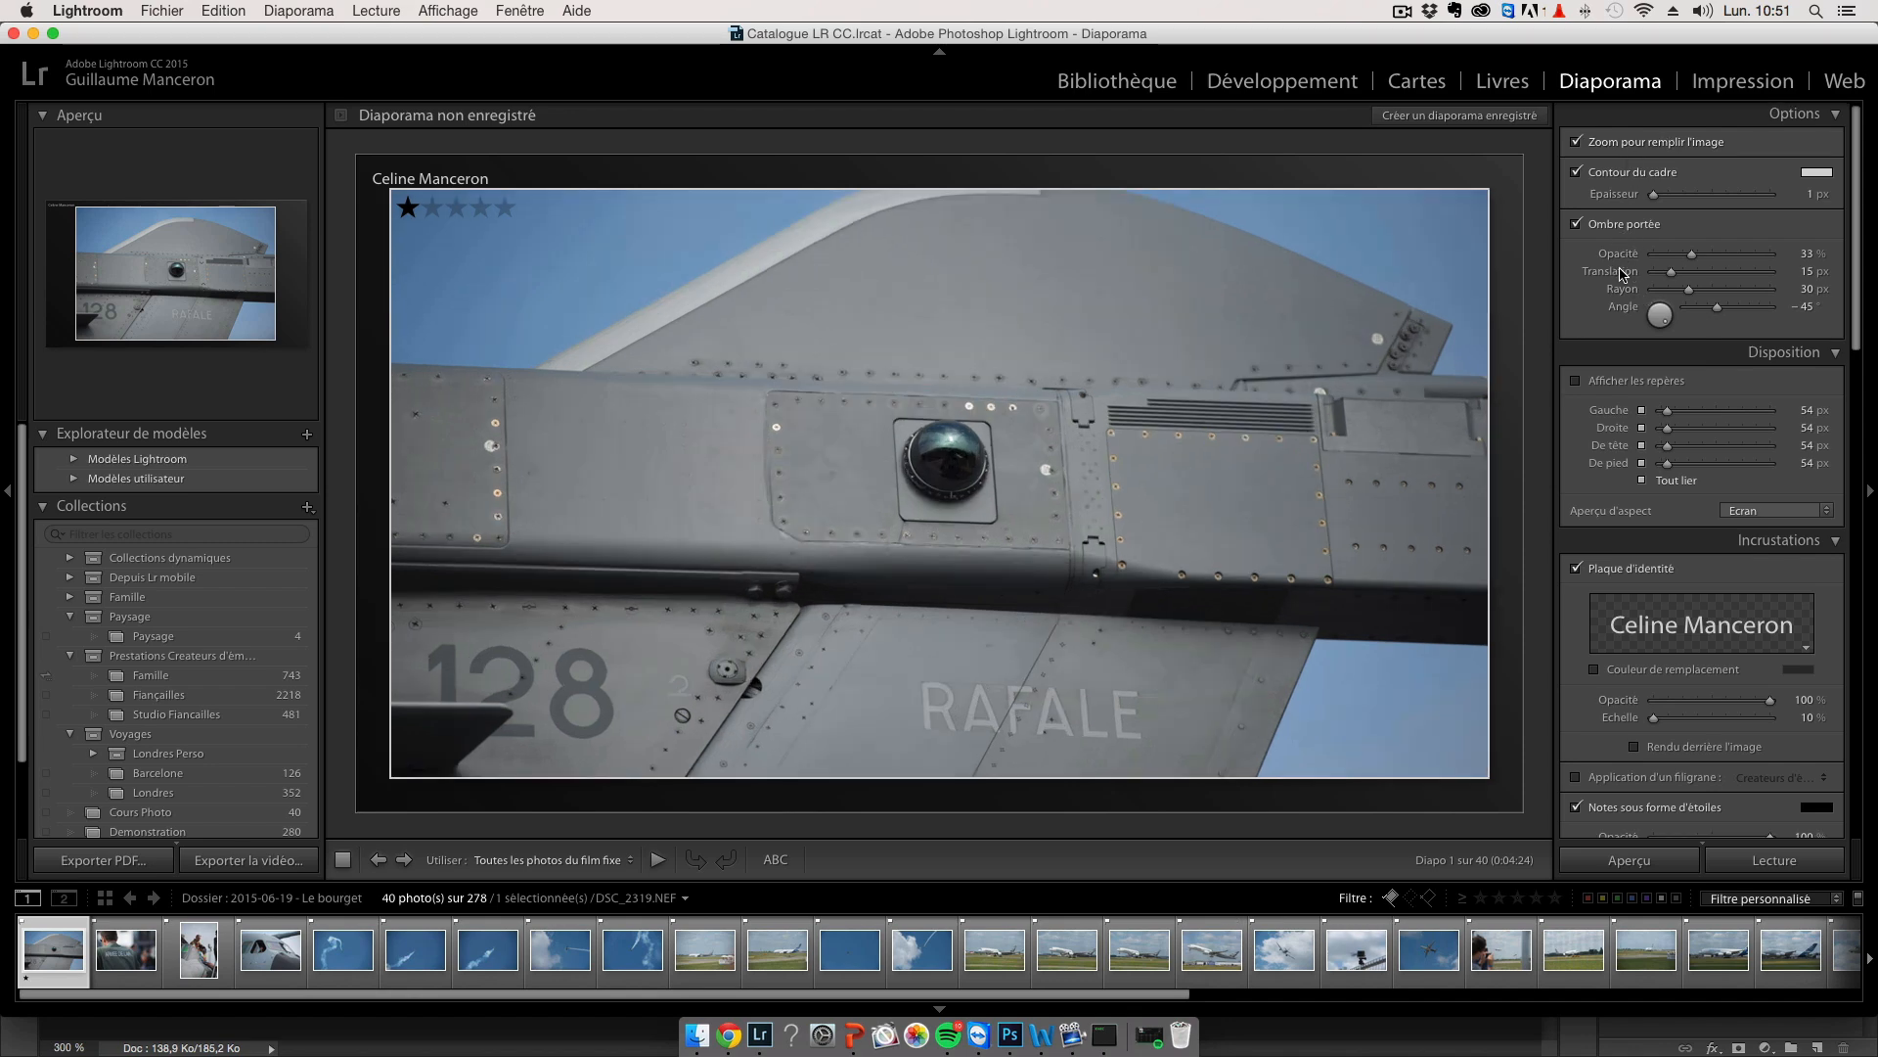
# Re-enable Contour du cadre as a dark navy blue stroke, 5 px thick.
pyautogui.click(1620, 174)
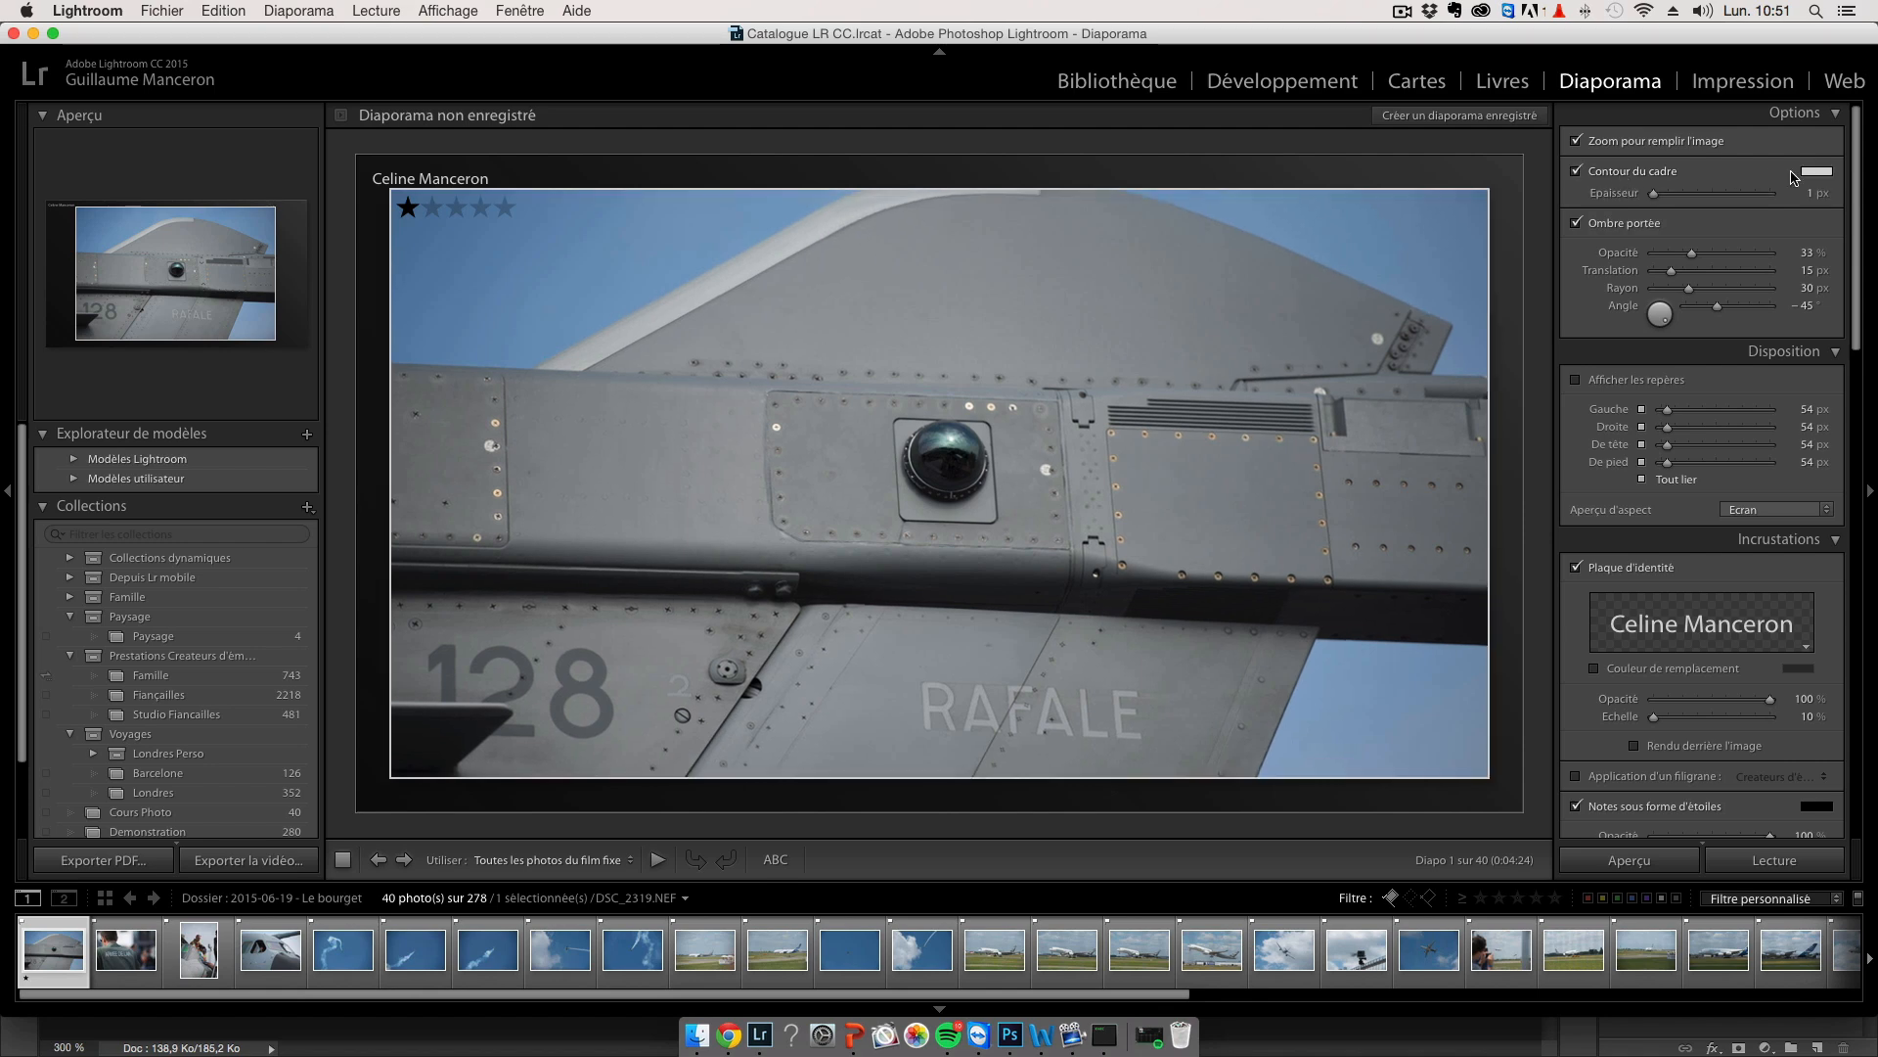
pyautogui.click(1816, 171)
pyautogui.click(1393, 261)
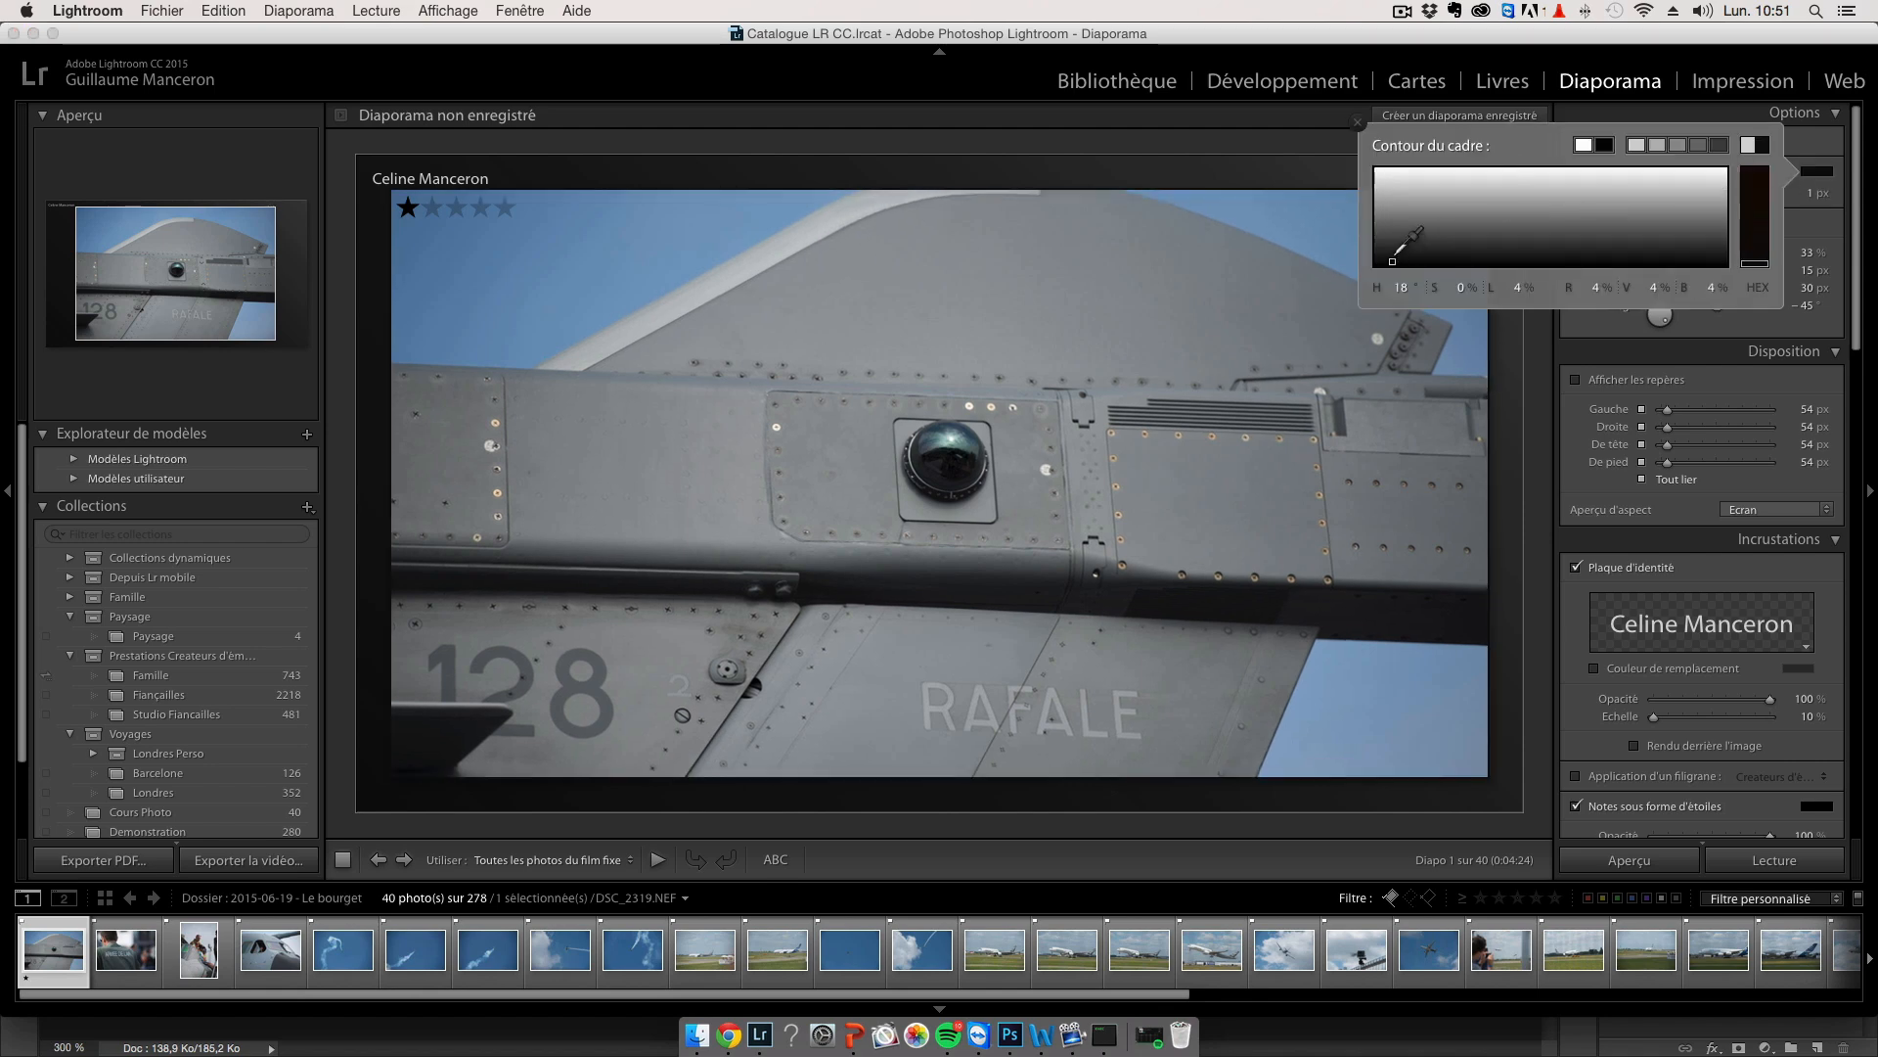
pyautogui.click(1681, 209)
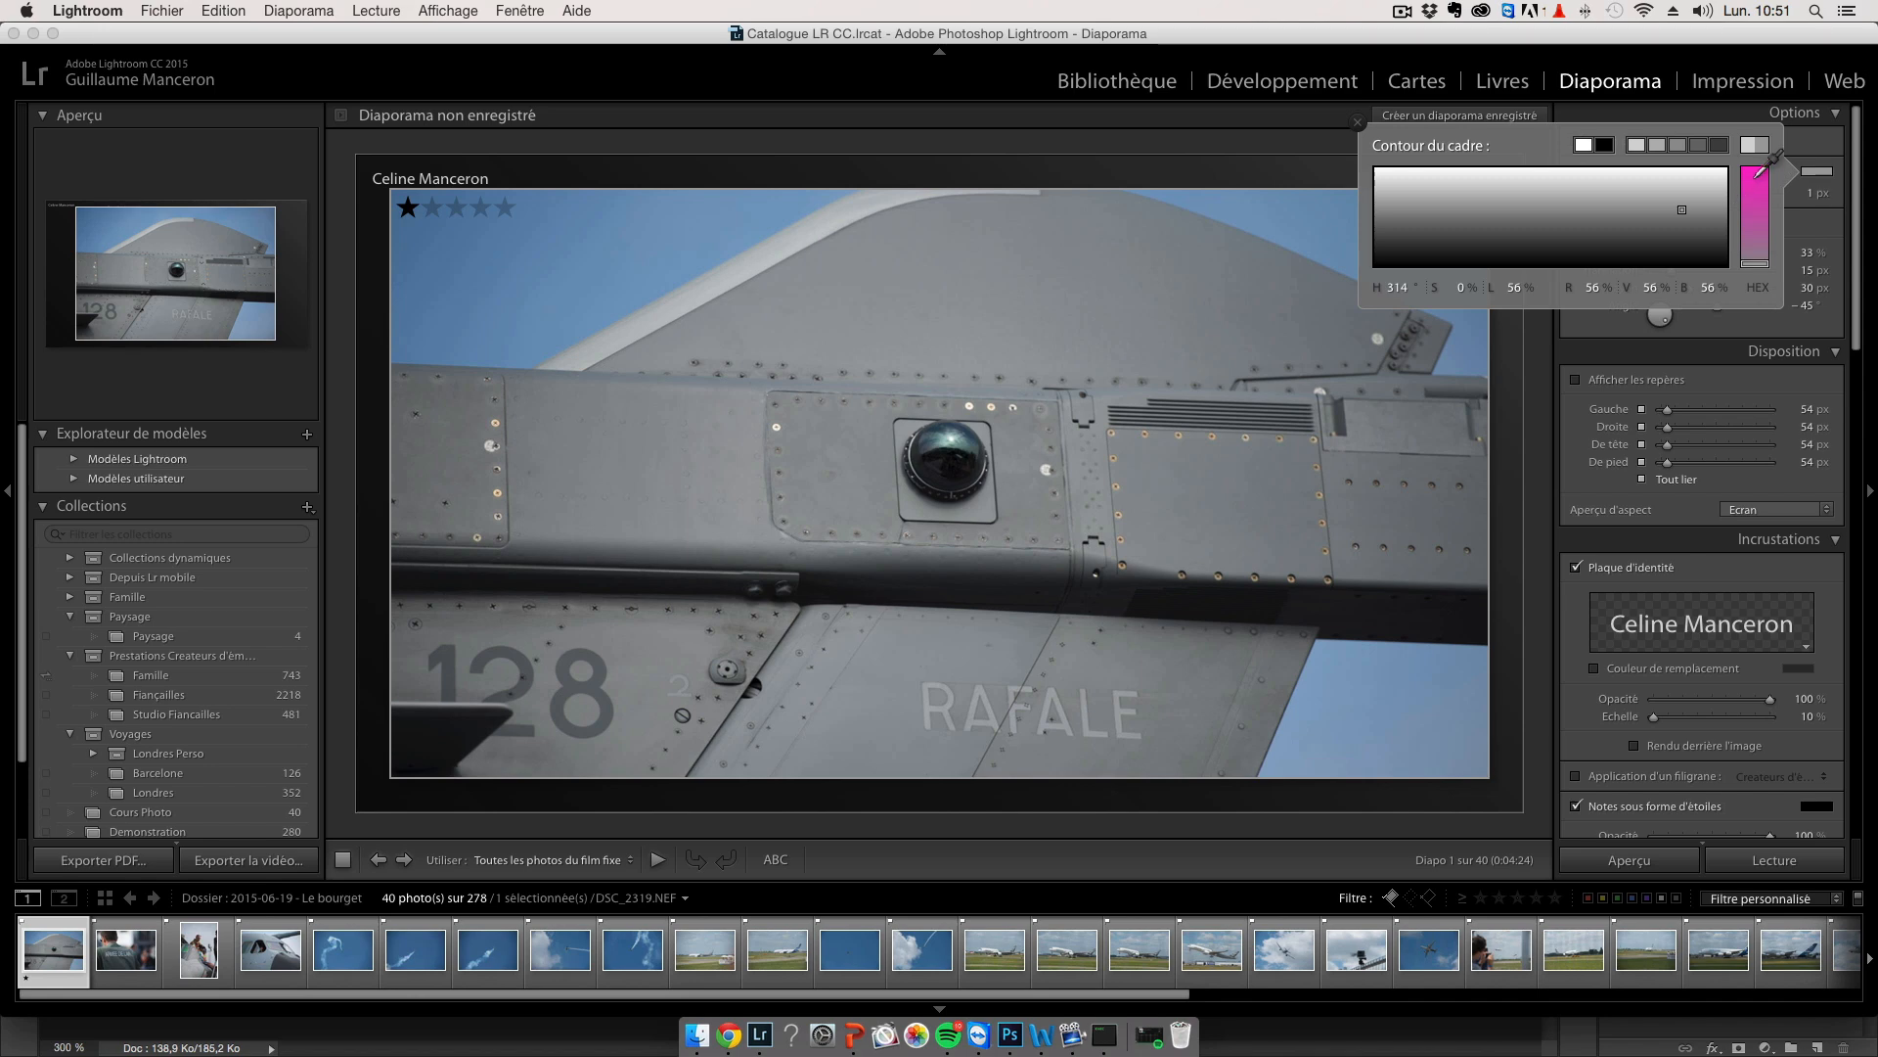
pyautogui.click(1755, 178)
pyautogui.click(1711, 226)
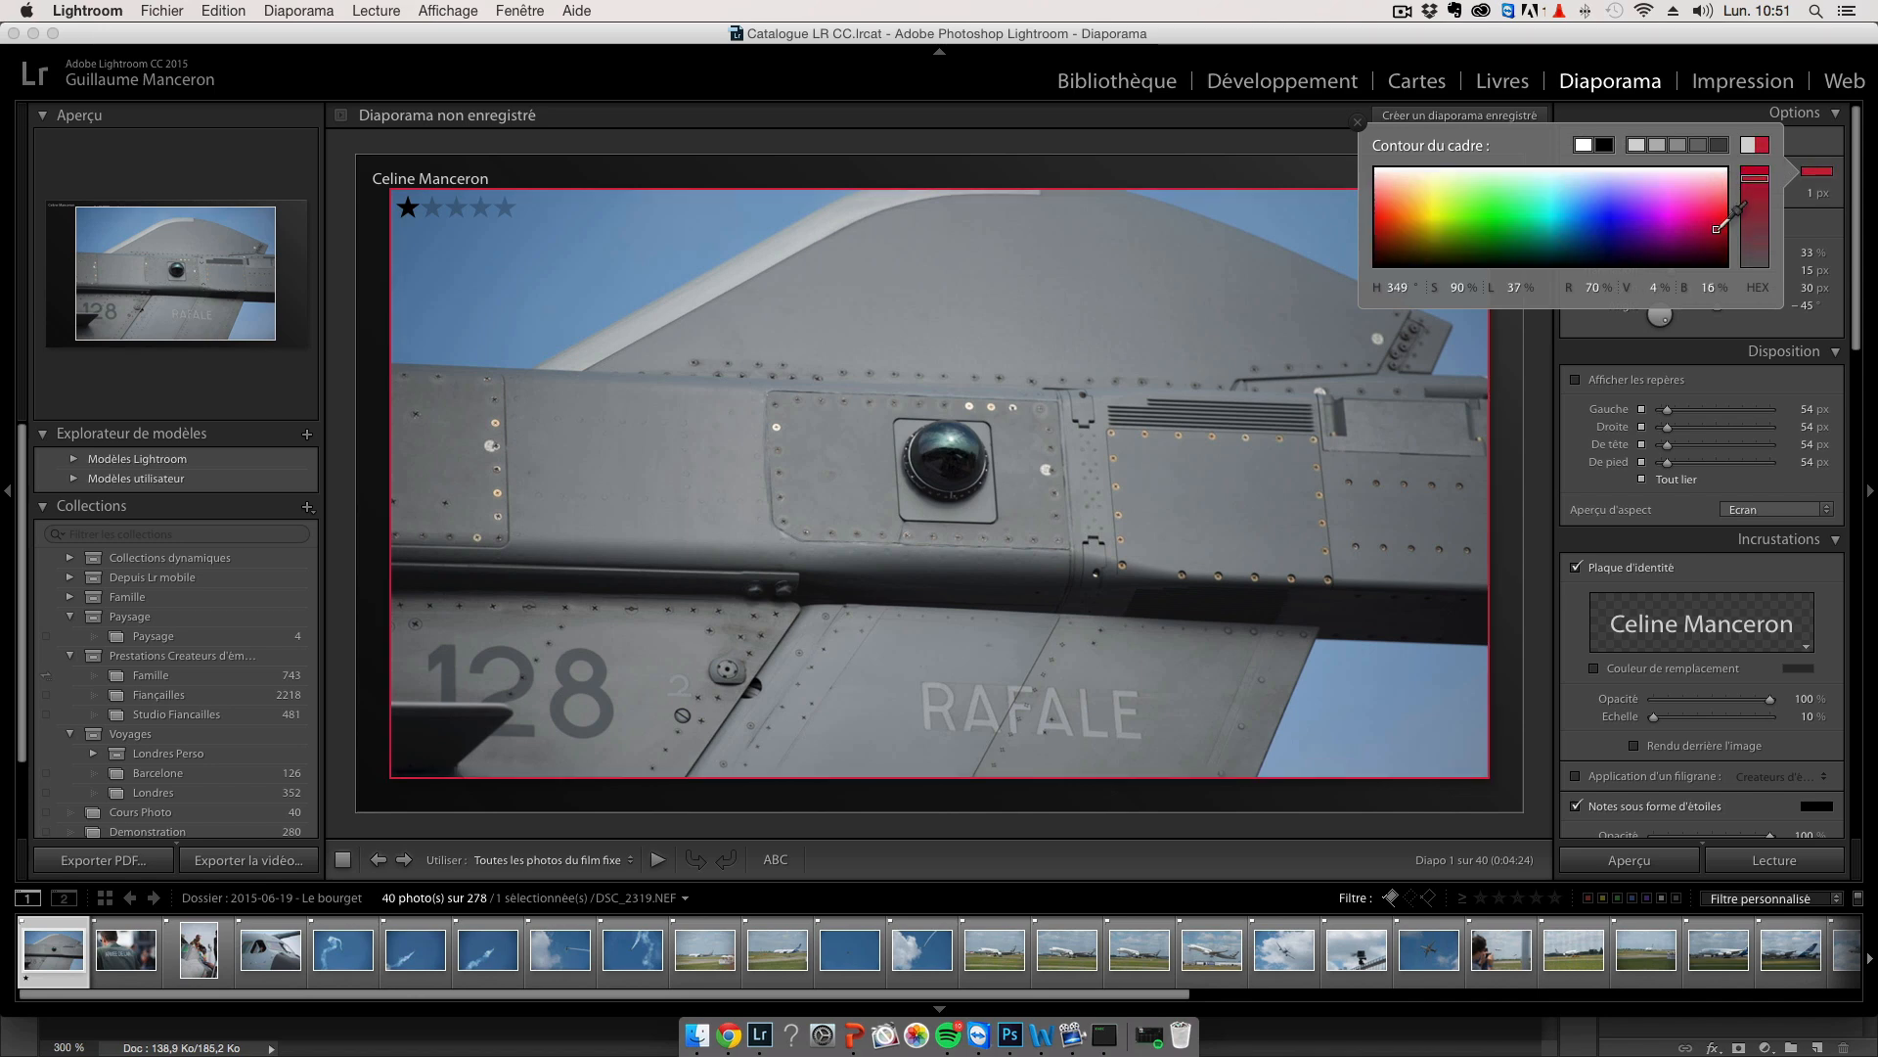
pyautogui.moveTo(1621, 229)
pyautogui.mouseDown()
pyautogui.moveTo(1597, 203)
pyautogui.moveTo(1606, 247)
pyautogui.mouseUp()
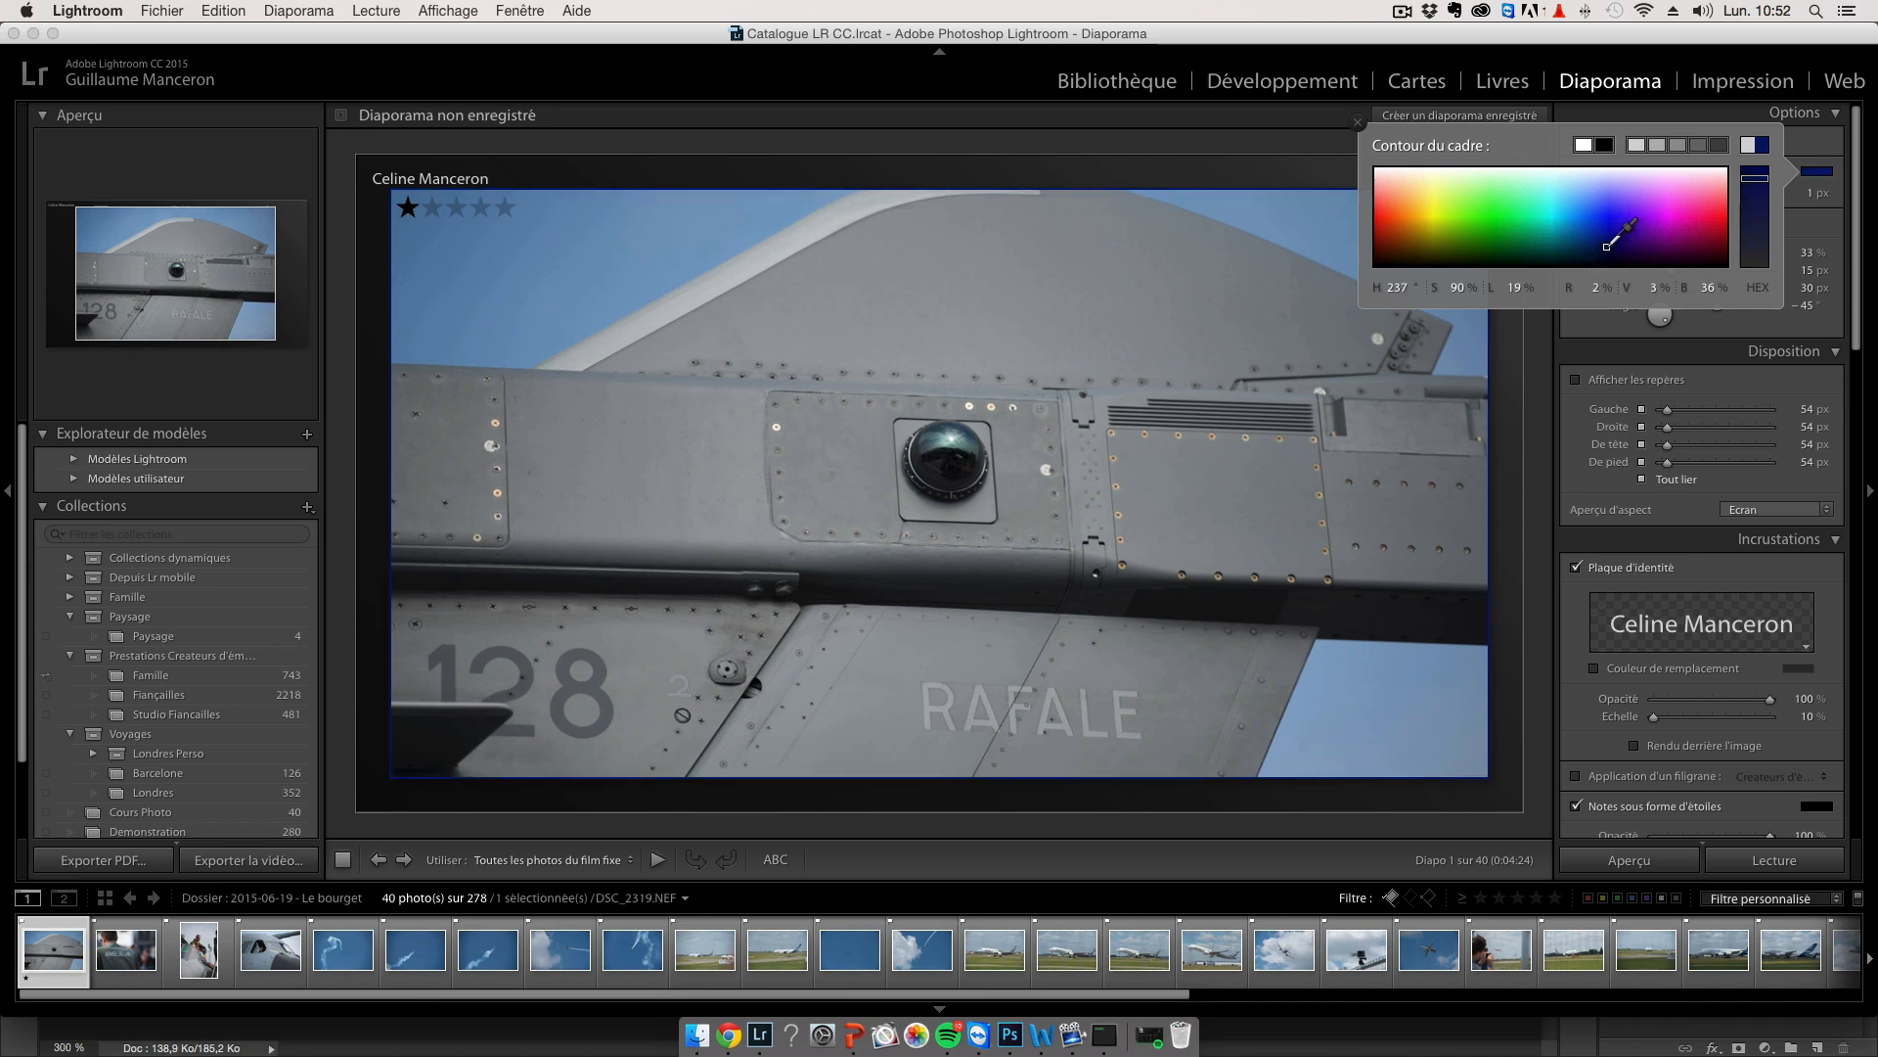
pyautogui.click(1832, 327)
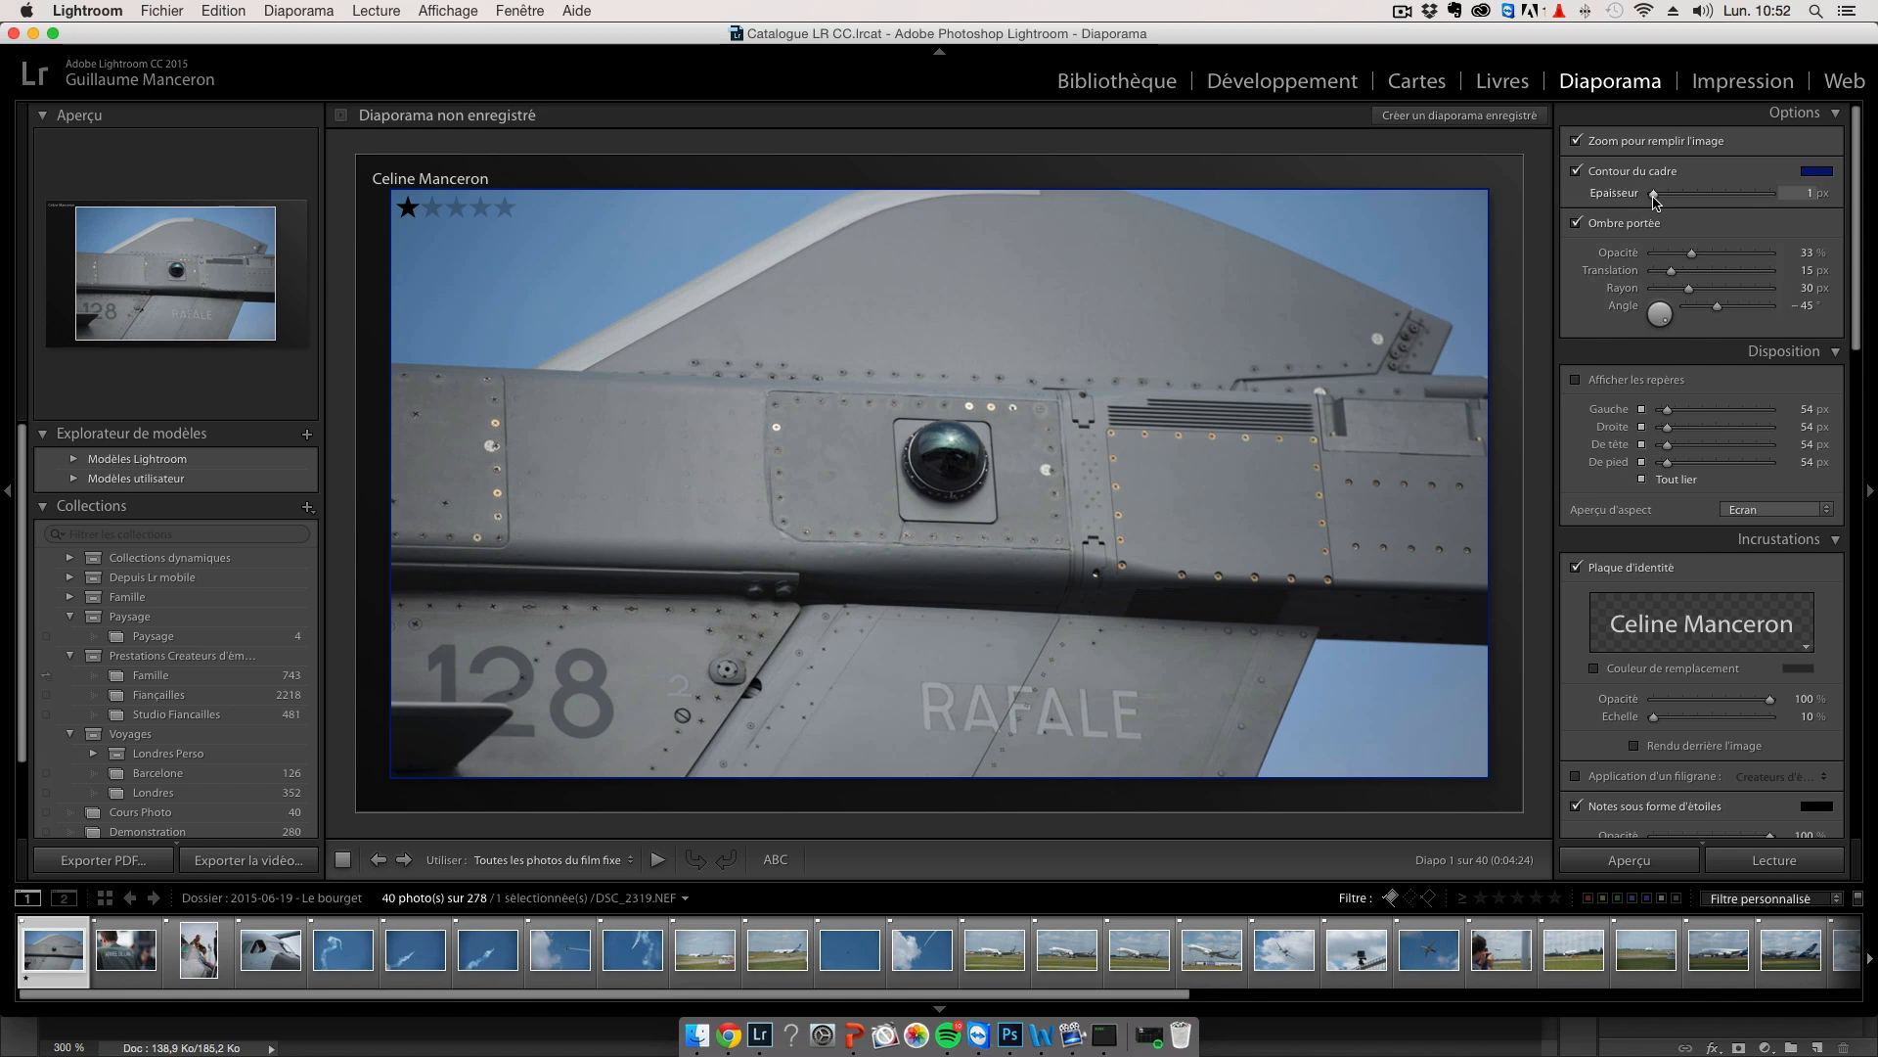
pyautogui.moveTo(1654, 200); pyautogui.dragTo(1677, 198)
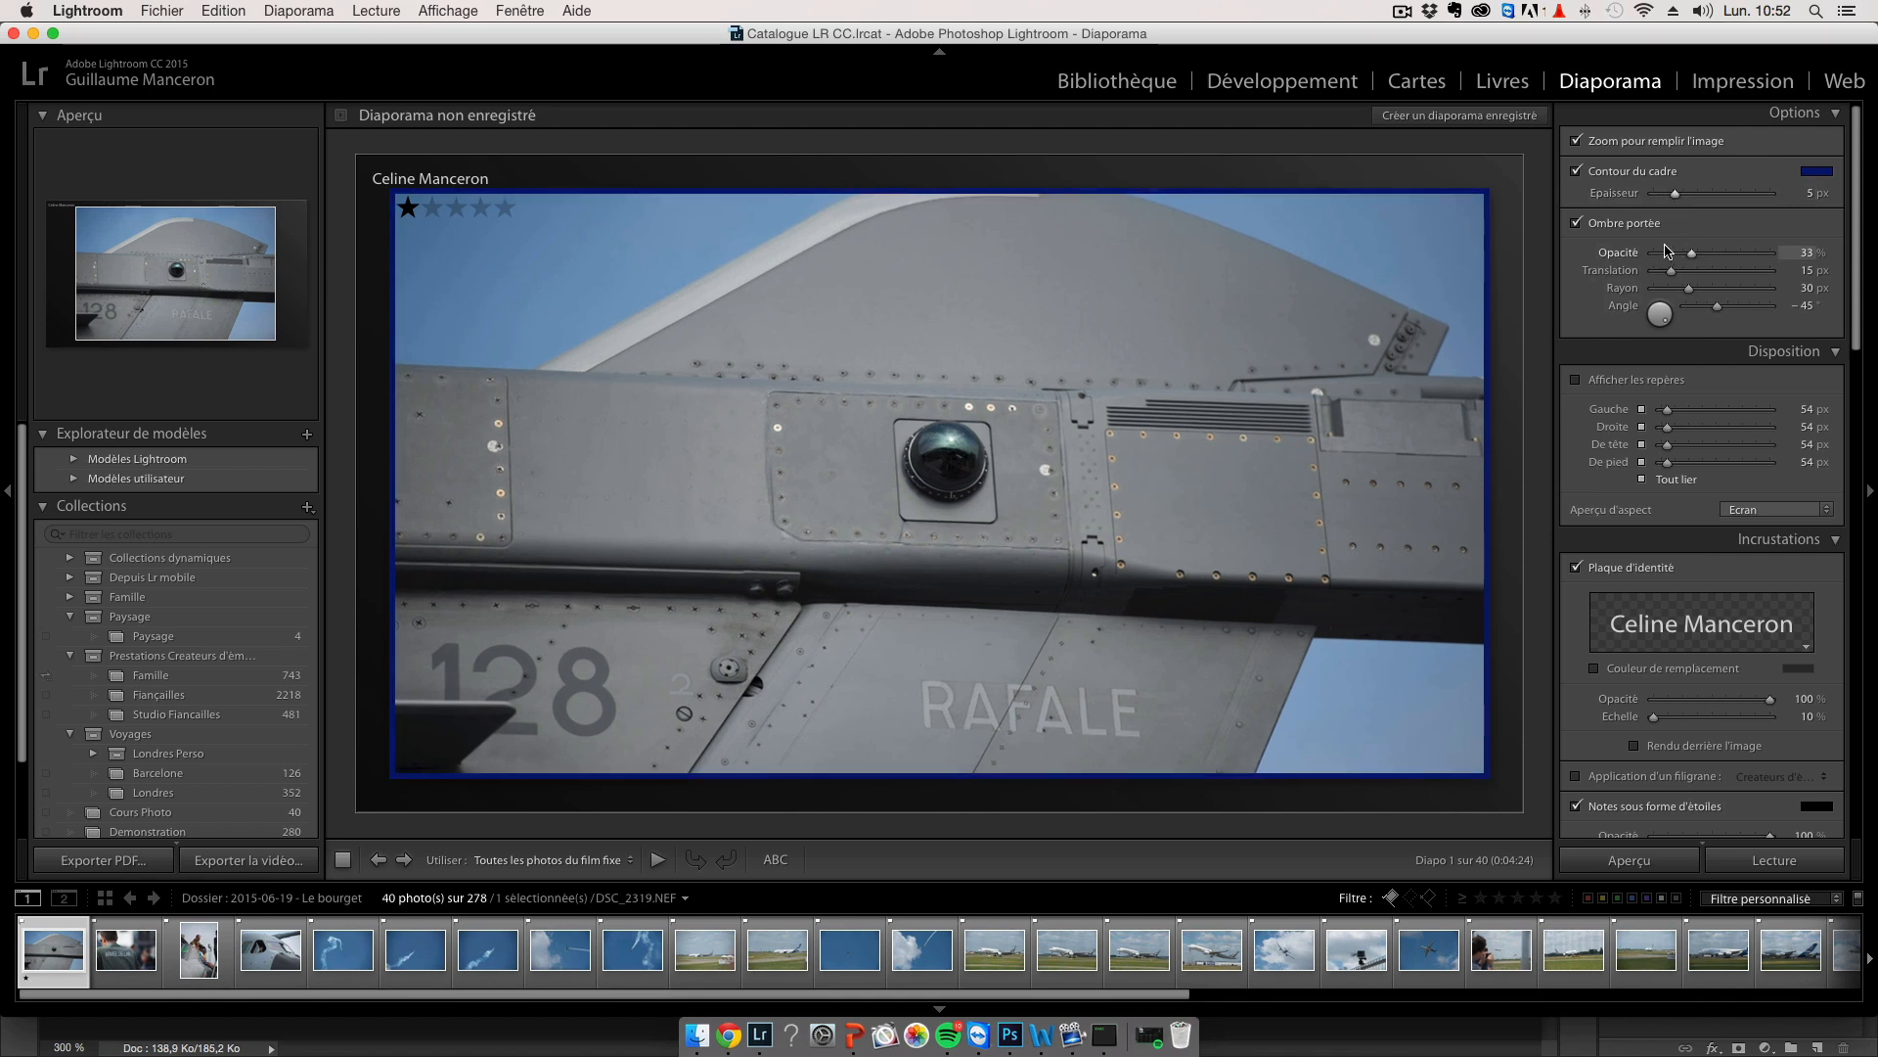
# Keep the Ombre portée drop shadow on and turn on Afficher les repères.
pyautogui.click(1629, 224)
pyautogui.click(1629, 224)
pyautogui.scroll(-1, 1623, 362)
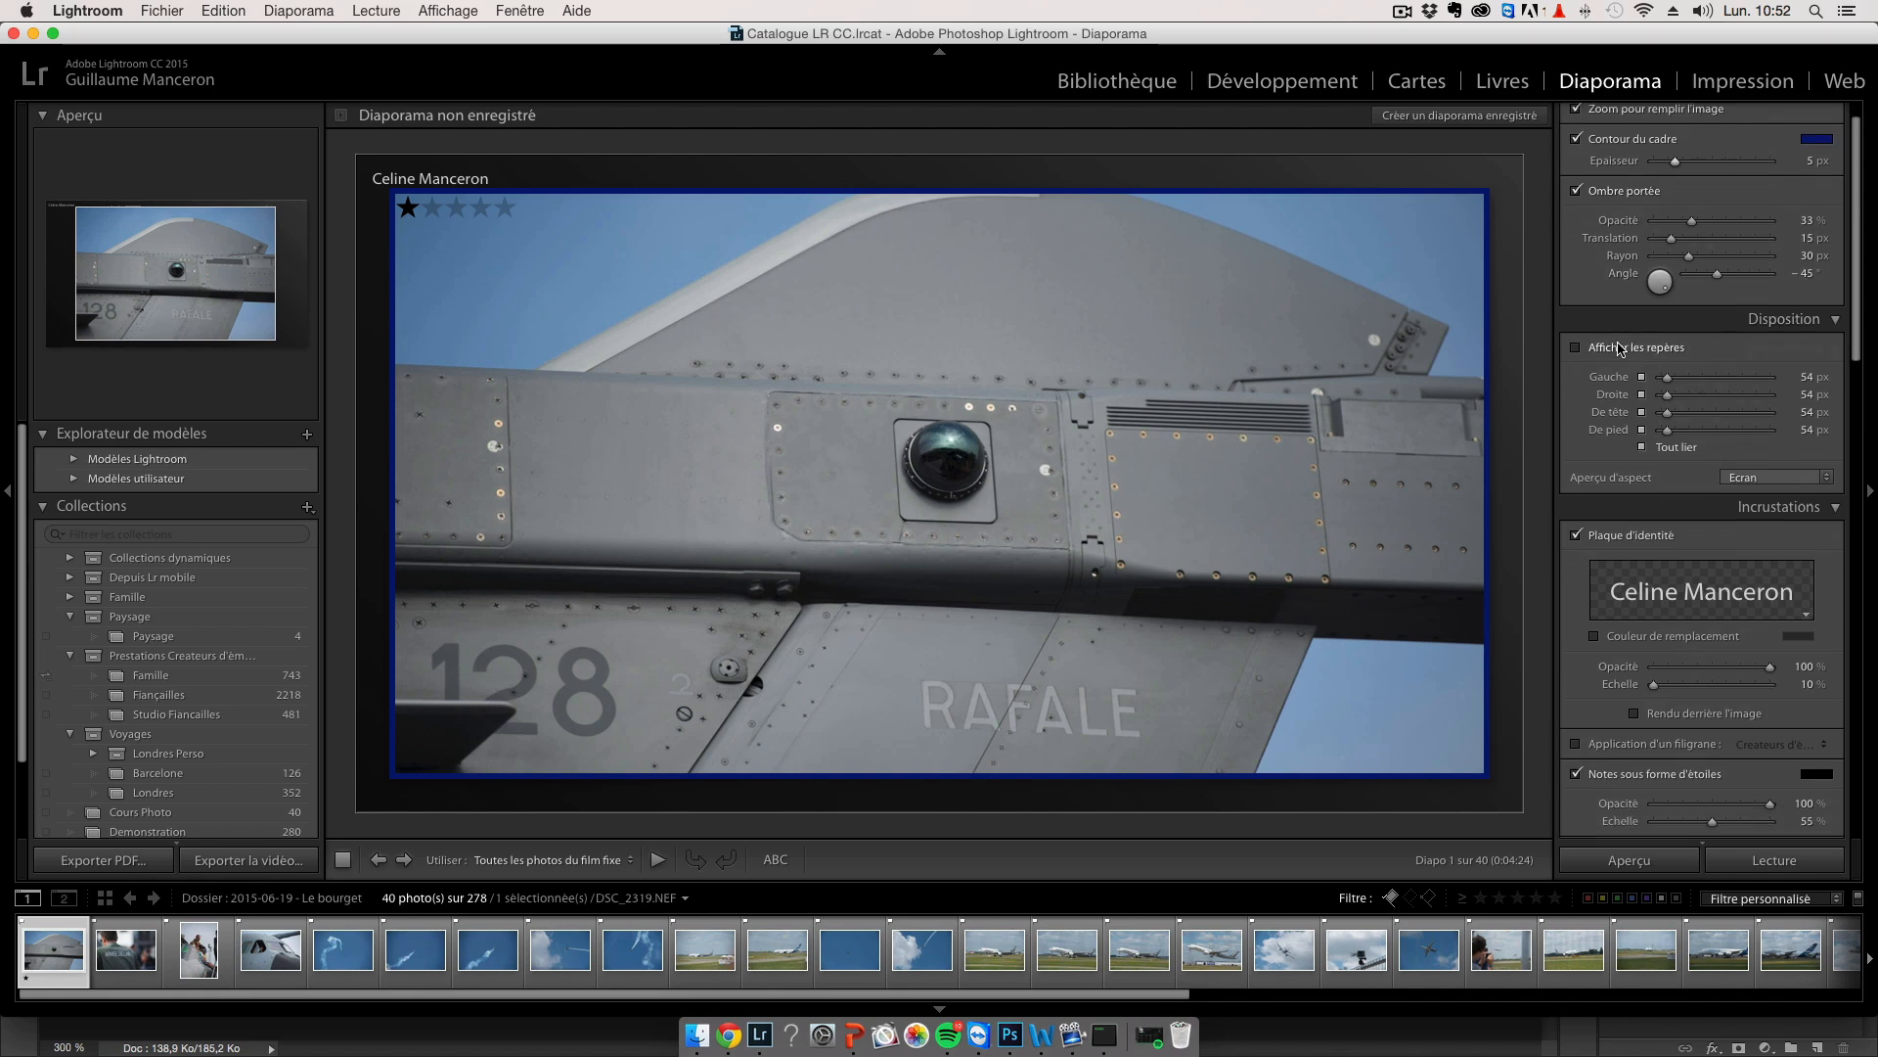
pyautogui.click(1620, 349)
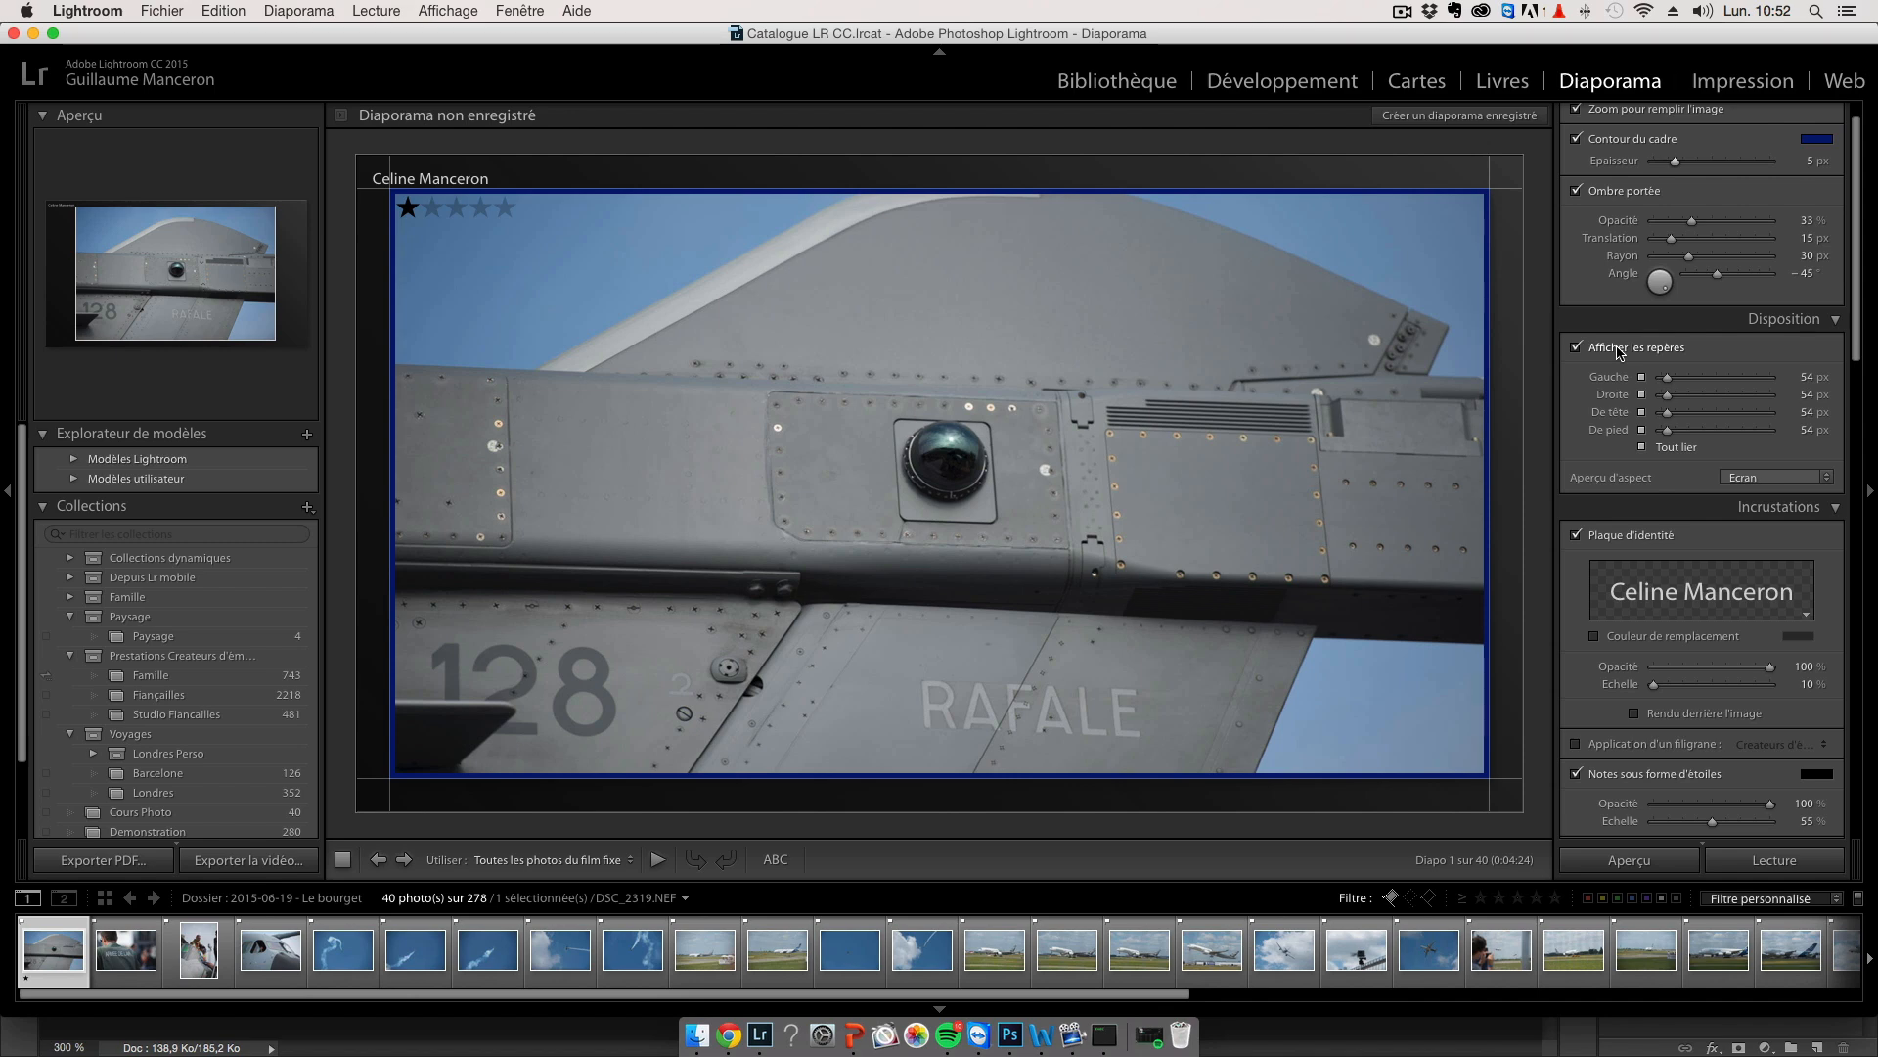
# Turn off Plaque d'identité in the Incrustations panel.
pyautogui.scroll(-3, 1704, 403)
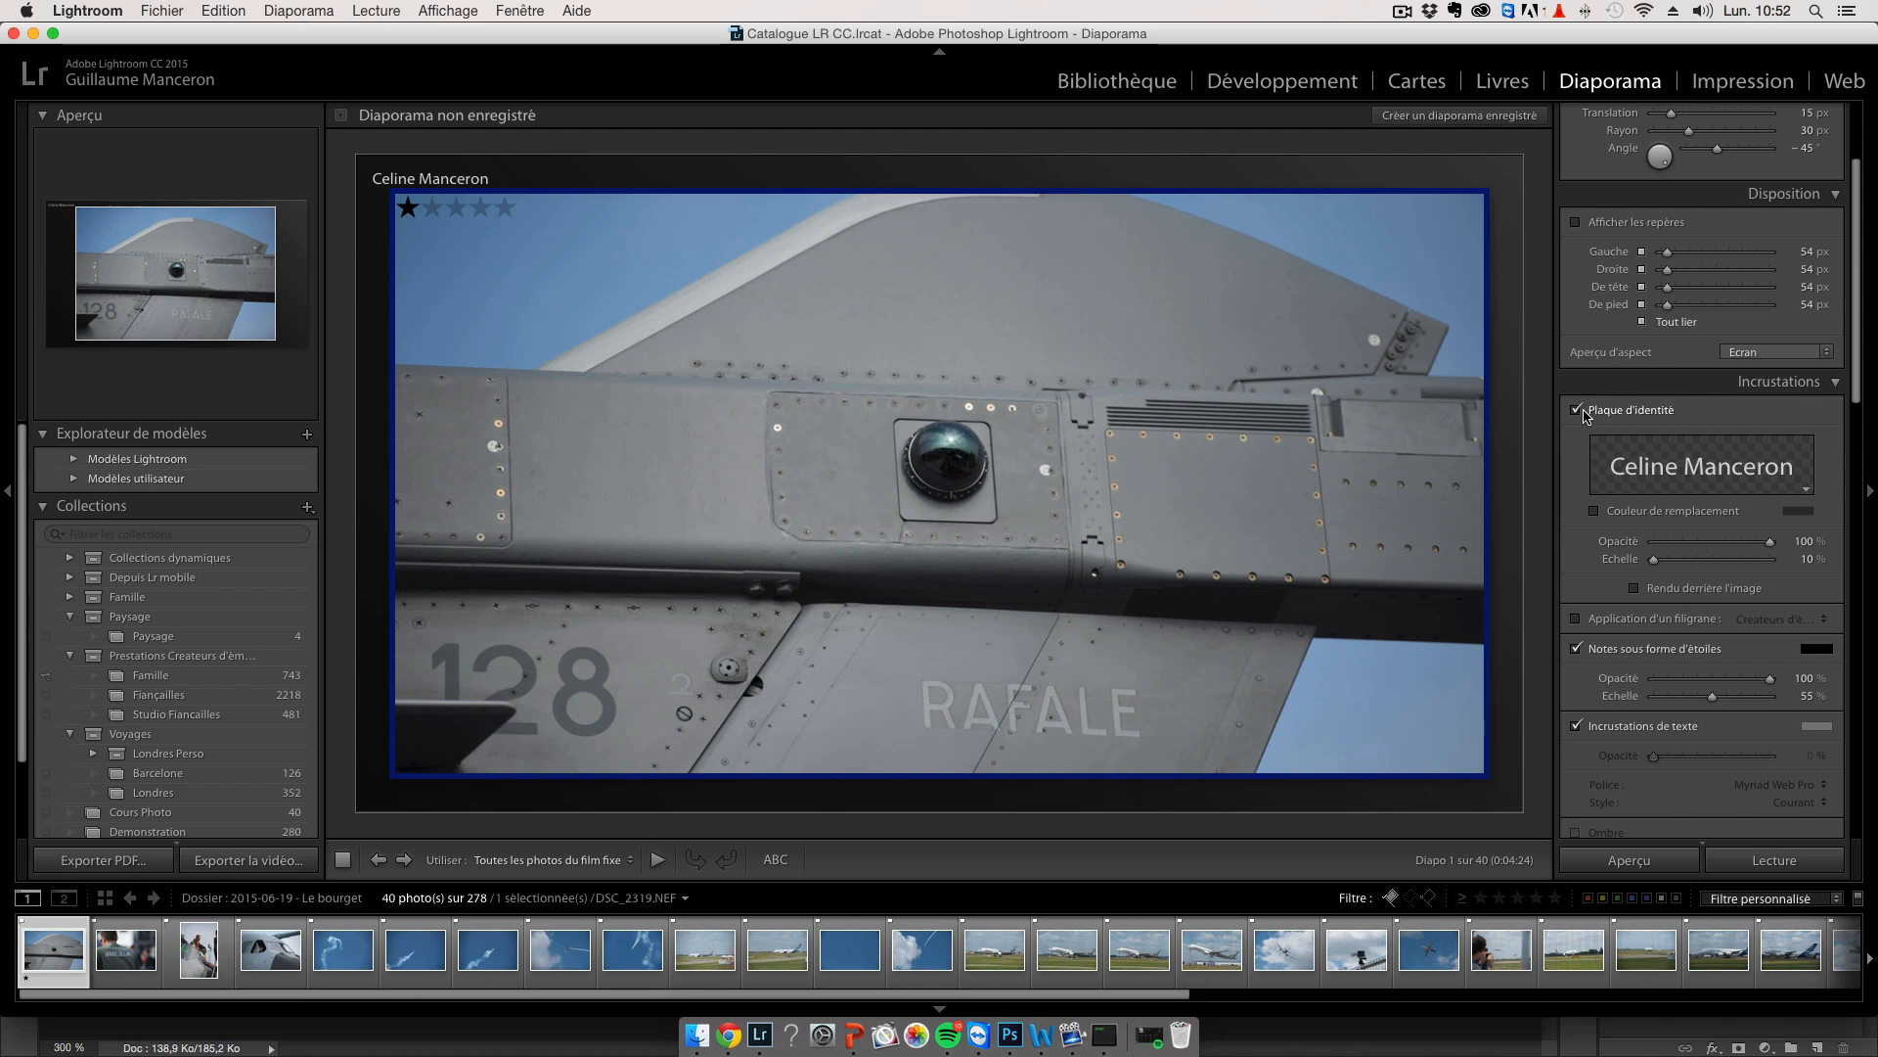
pyautogui.click(1577, 411)
pyautogui.click(1577, 411)
pyautogui.click(1577, 411)
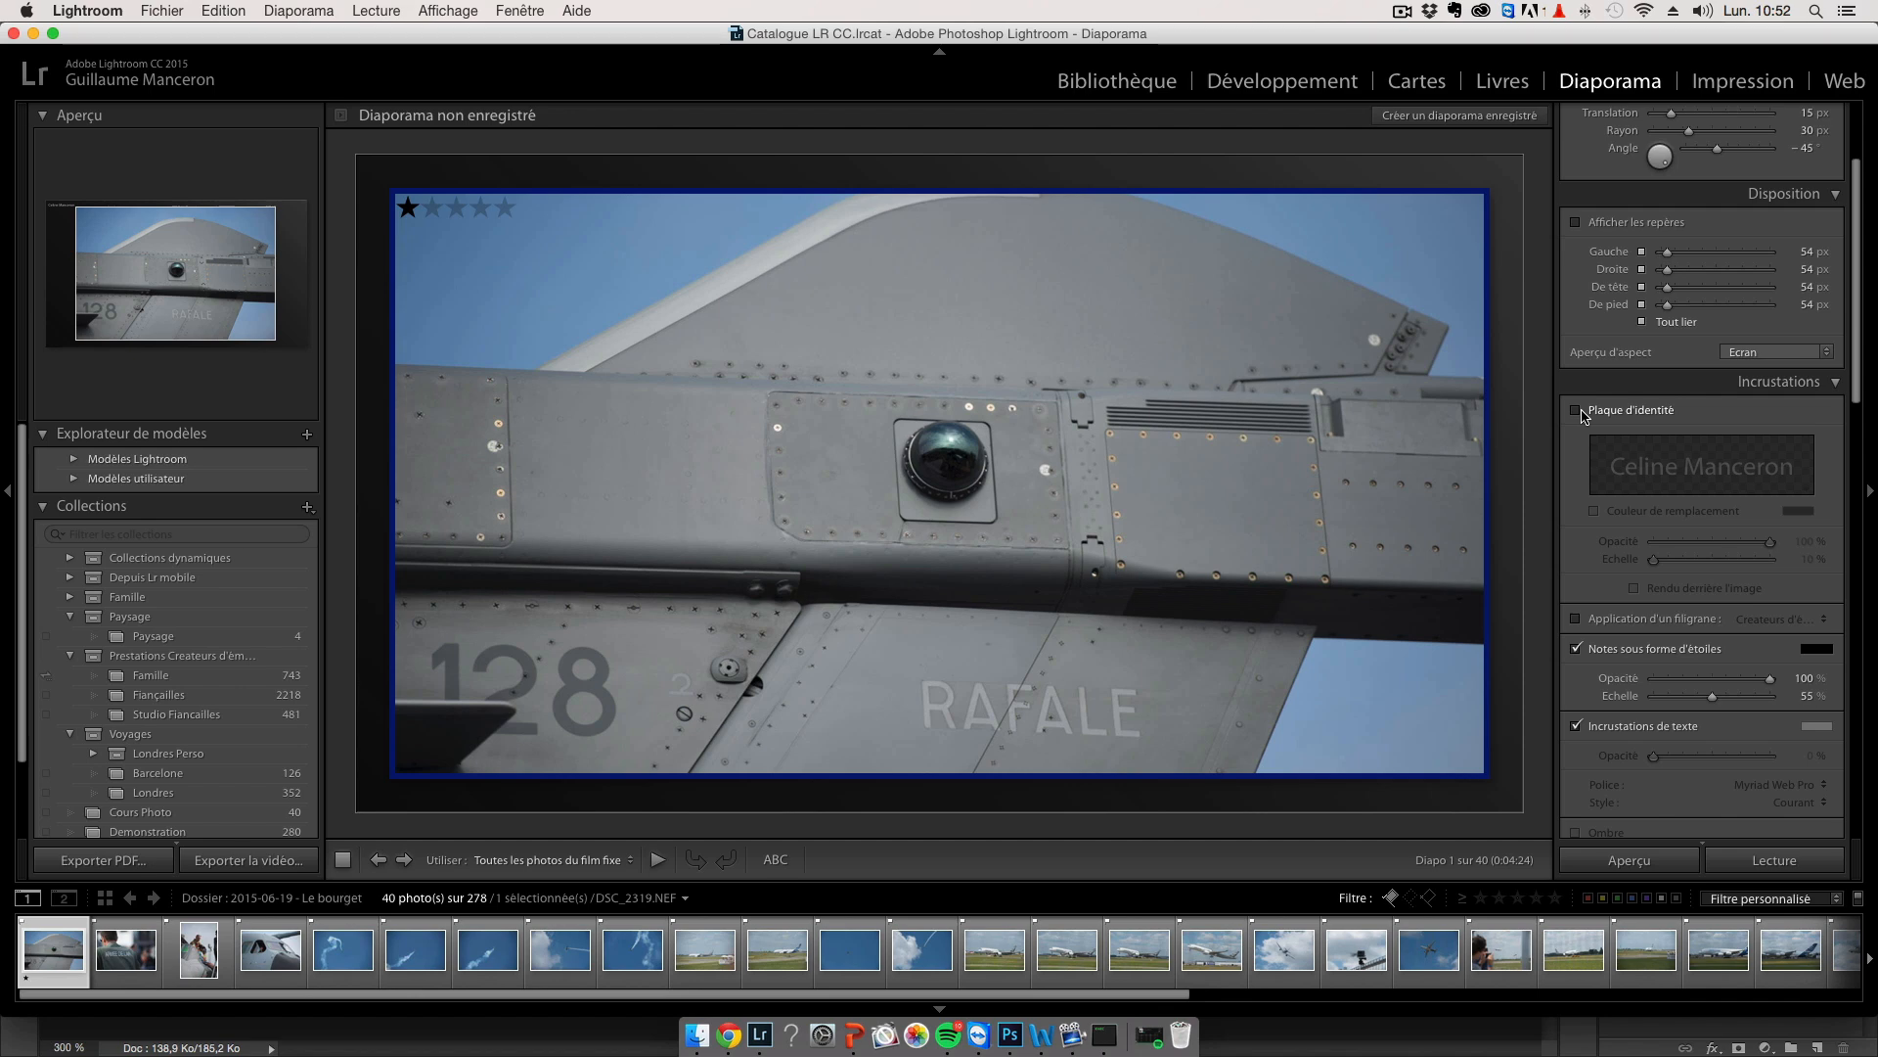
pyautogui.scroll(-2, 1654, 469)
pyautogui.scroll(-5, 1658, 492)
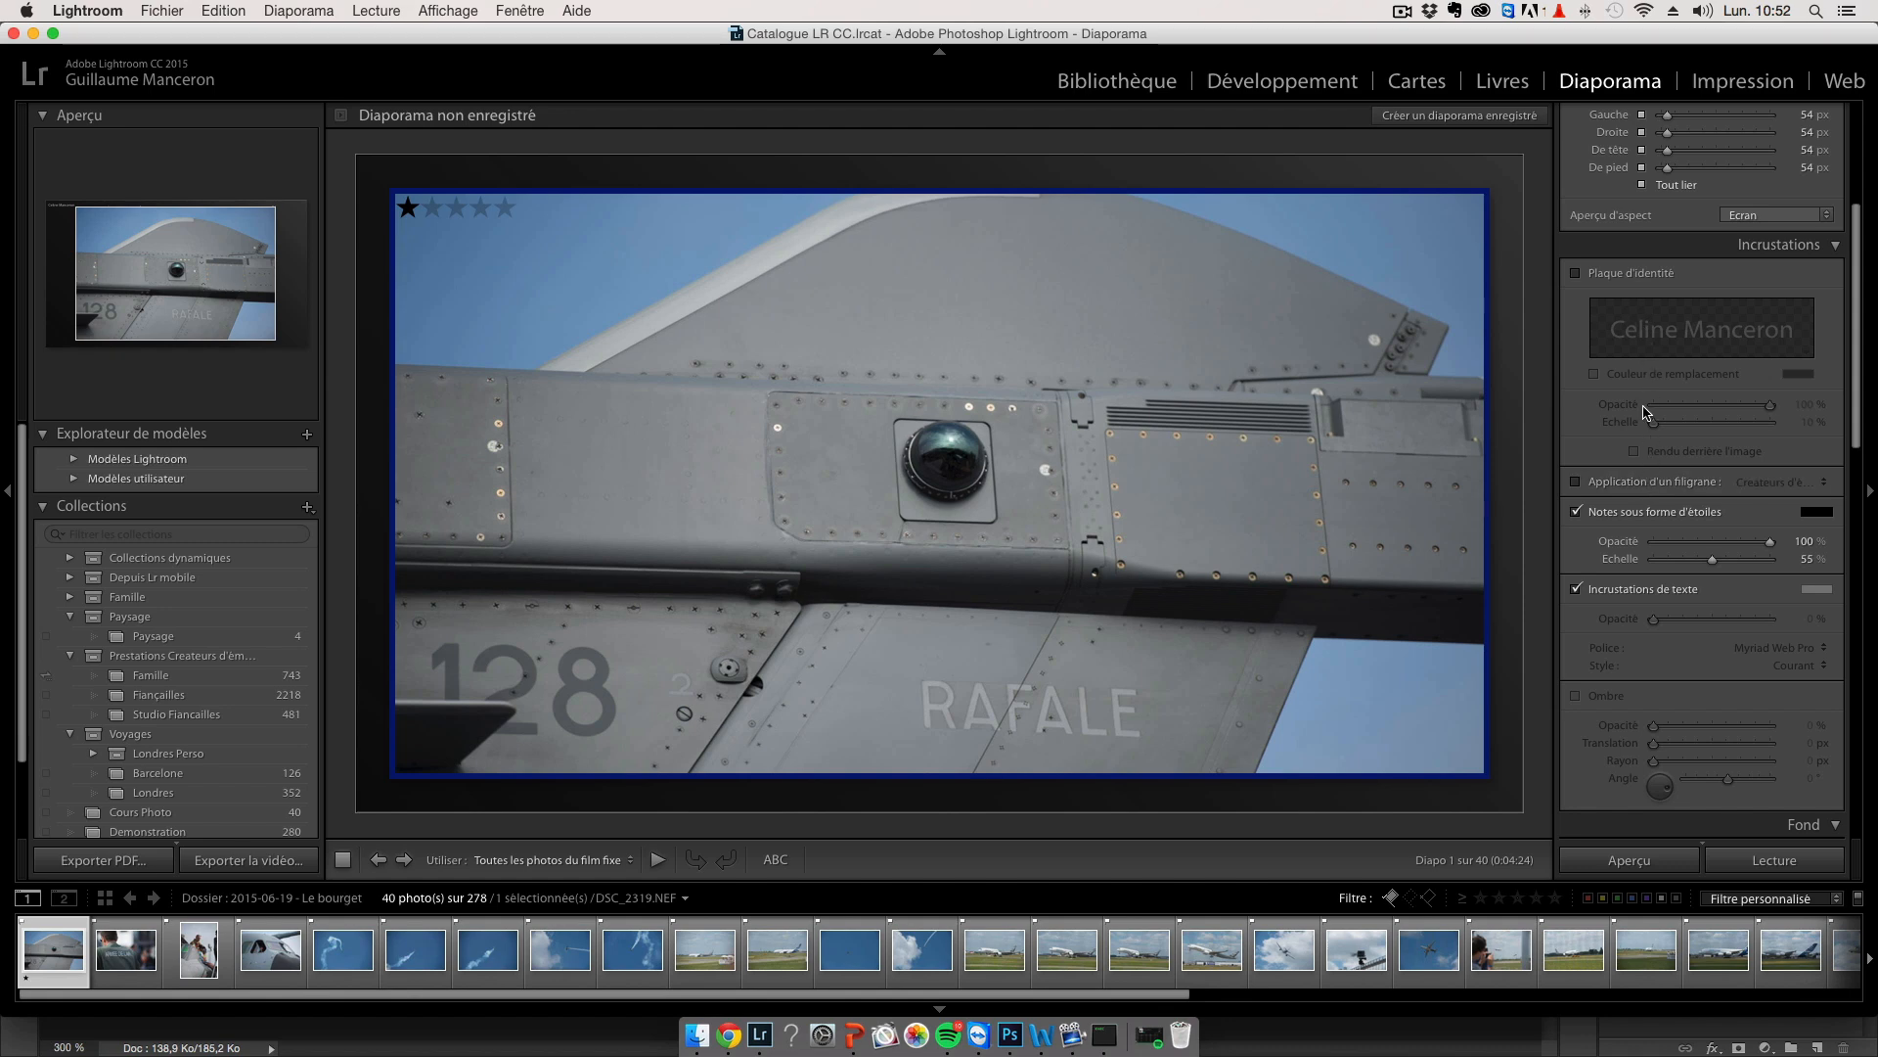
pyautogui.scroll(-3, 1643, 419)
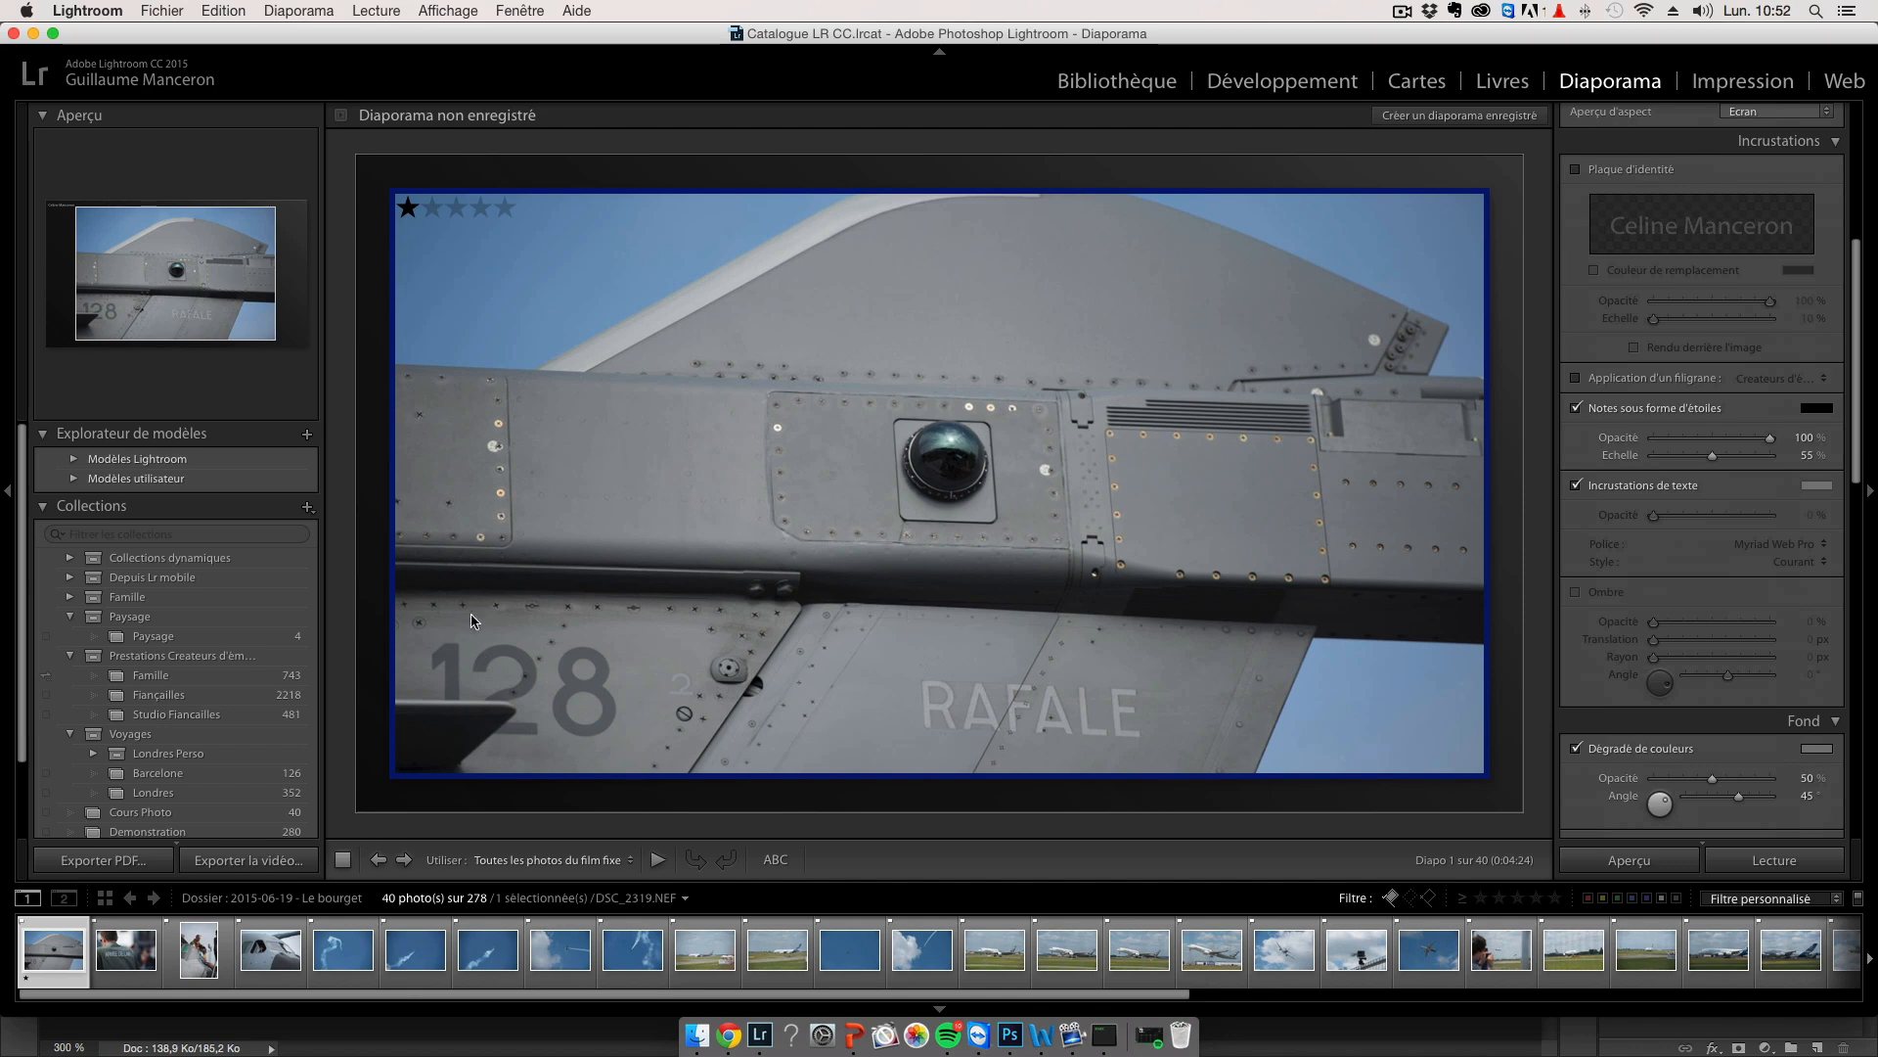
# Rate the ARMEE DE L'AIR photo 3 stars and turn off Notes sous forme d'étoiles.
pyautogui.click(125, 951)
pyautogui.press('3')
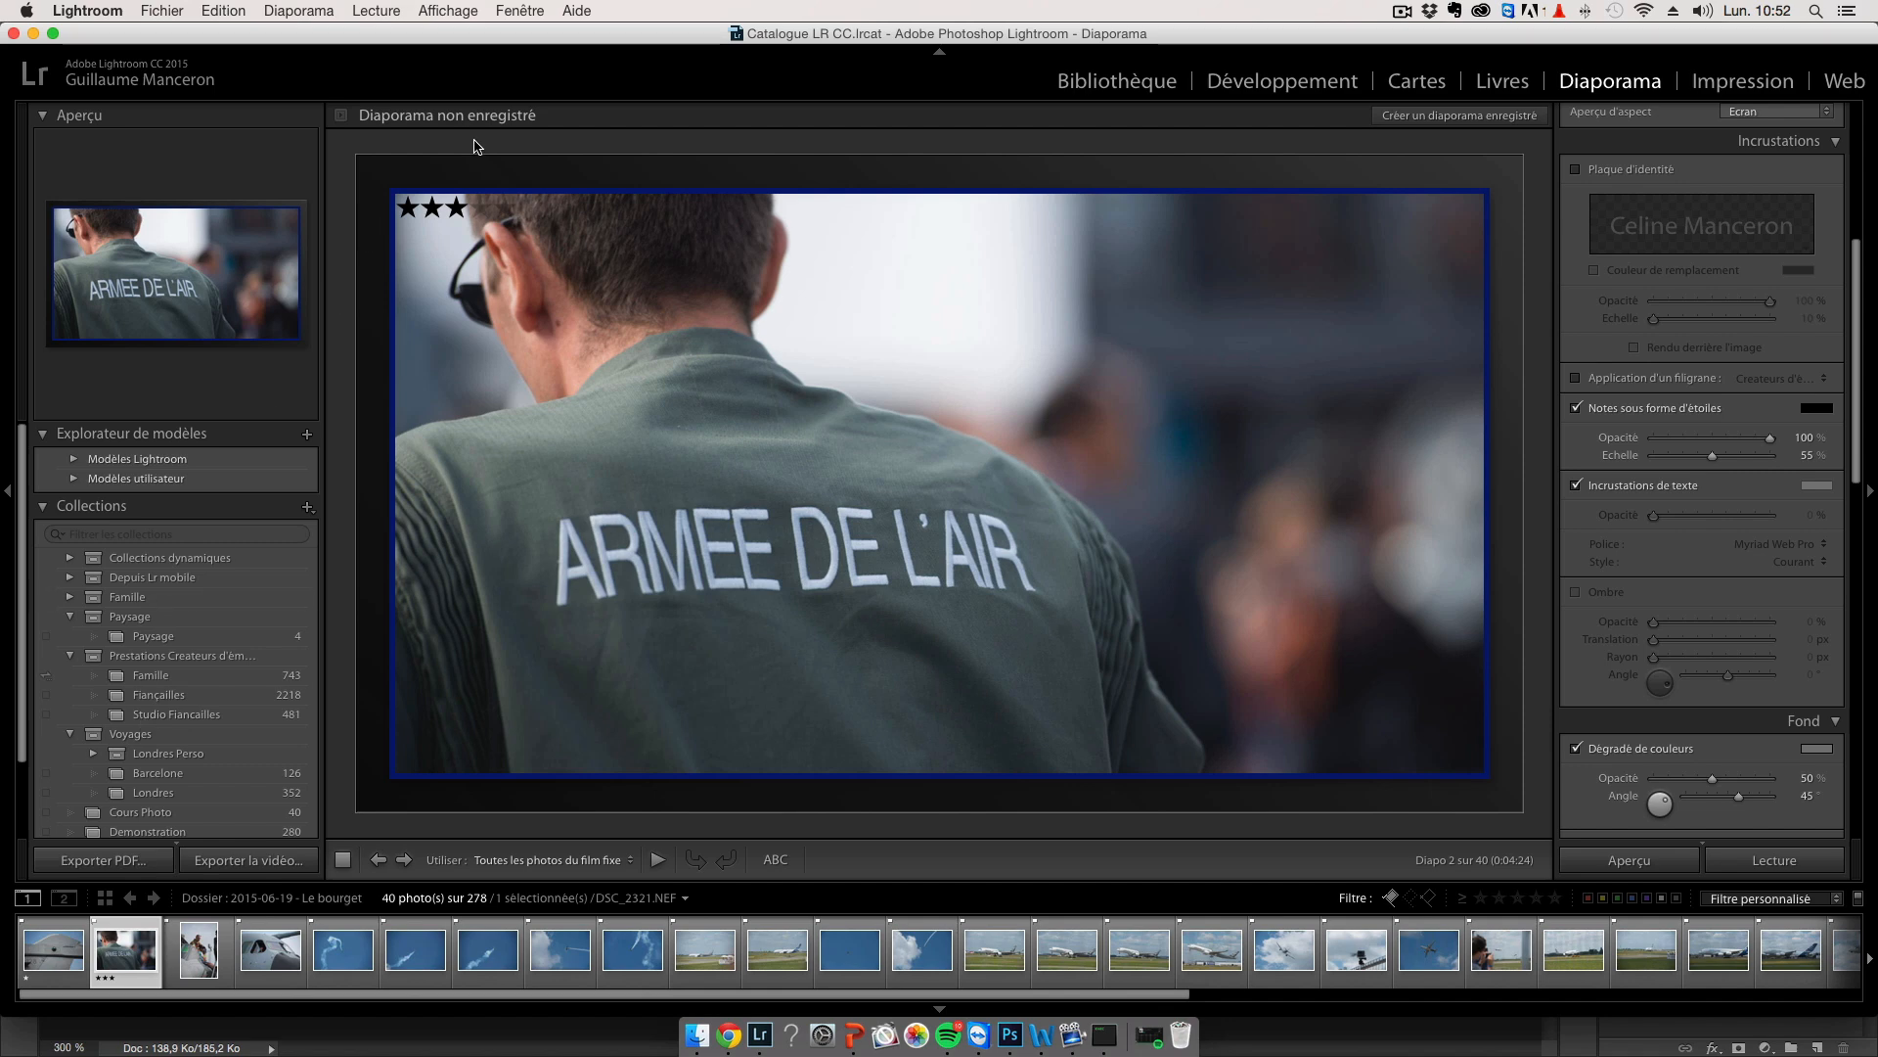
pyautogui.click(1650, 411)
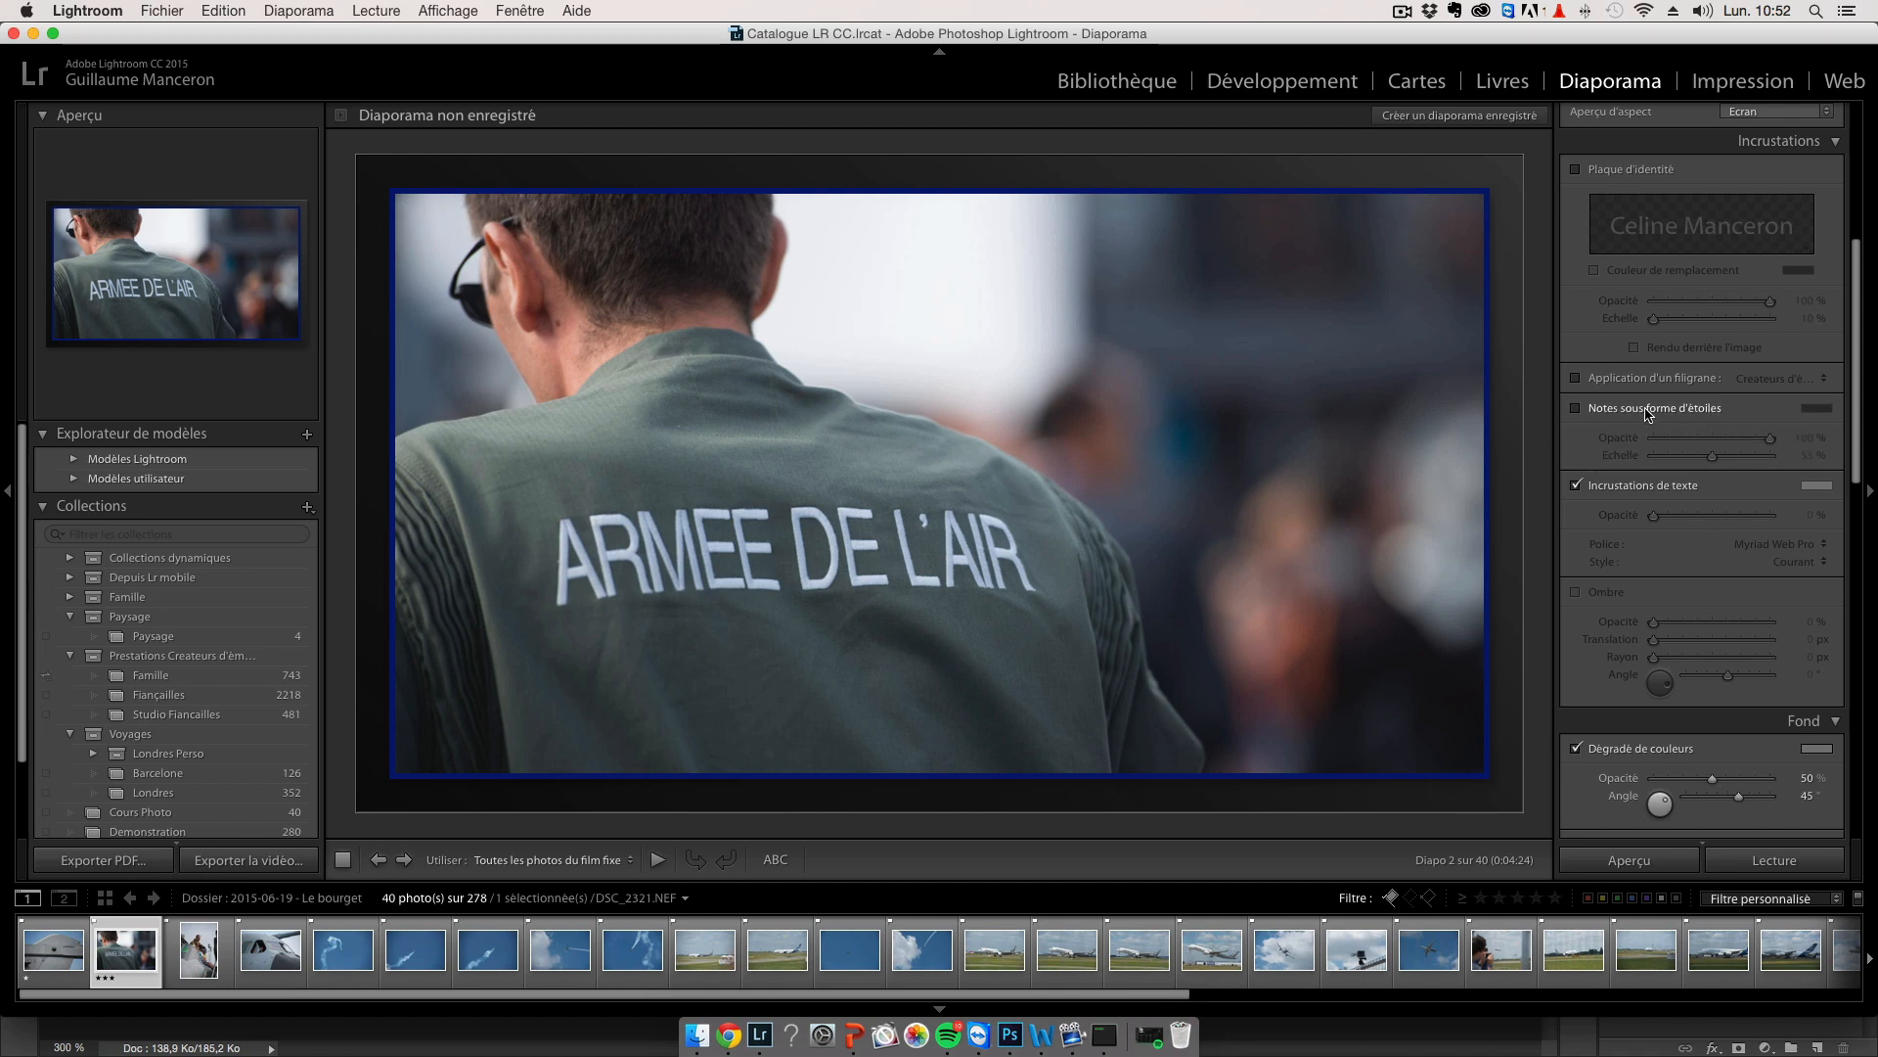
pyautogui.click(1649, 410)
pyautogui.click(1649, 411)
pyautogui.scroll(-5, 1653, 499)
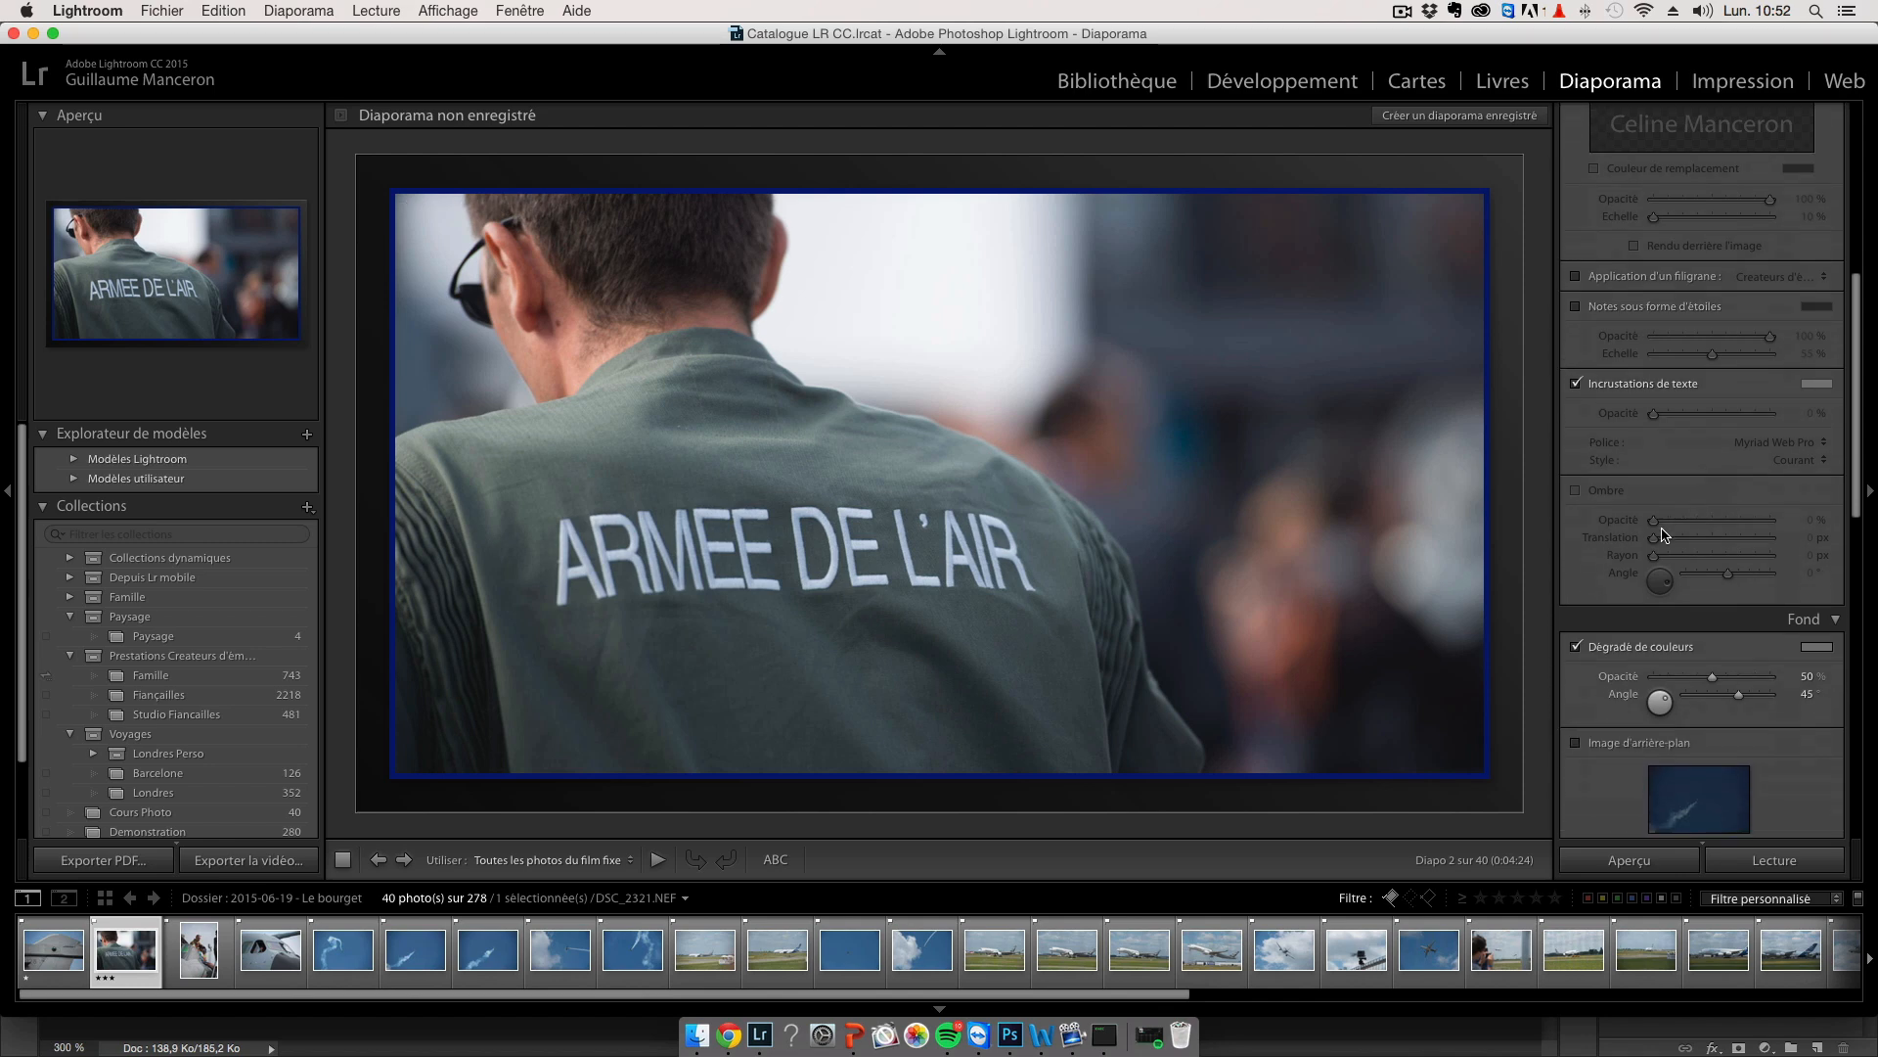
pyautogui.scroll(-1, 1663, 533)
pyautogui.scroll(-2, 1648, 519)
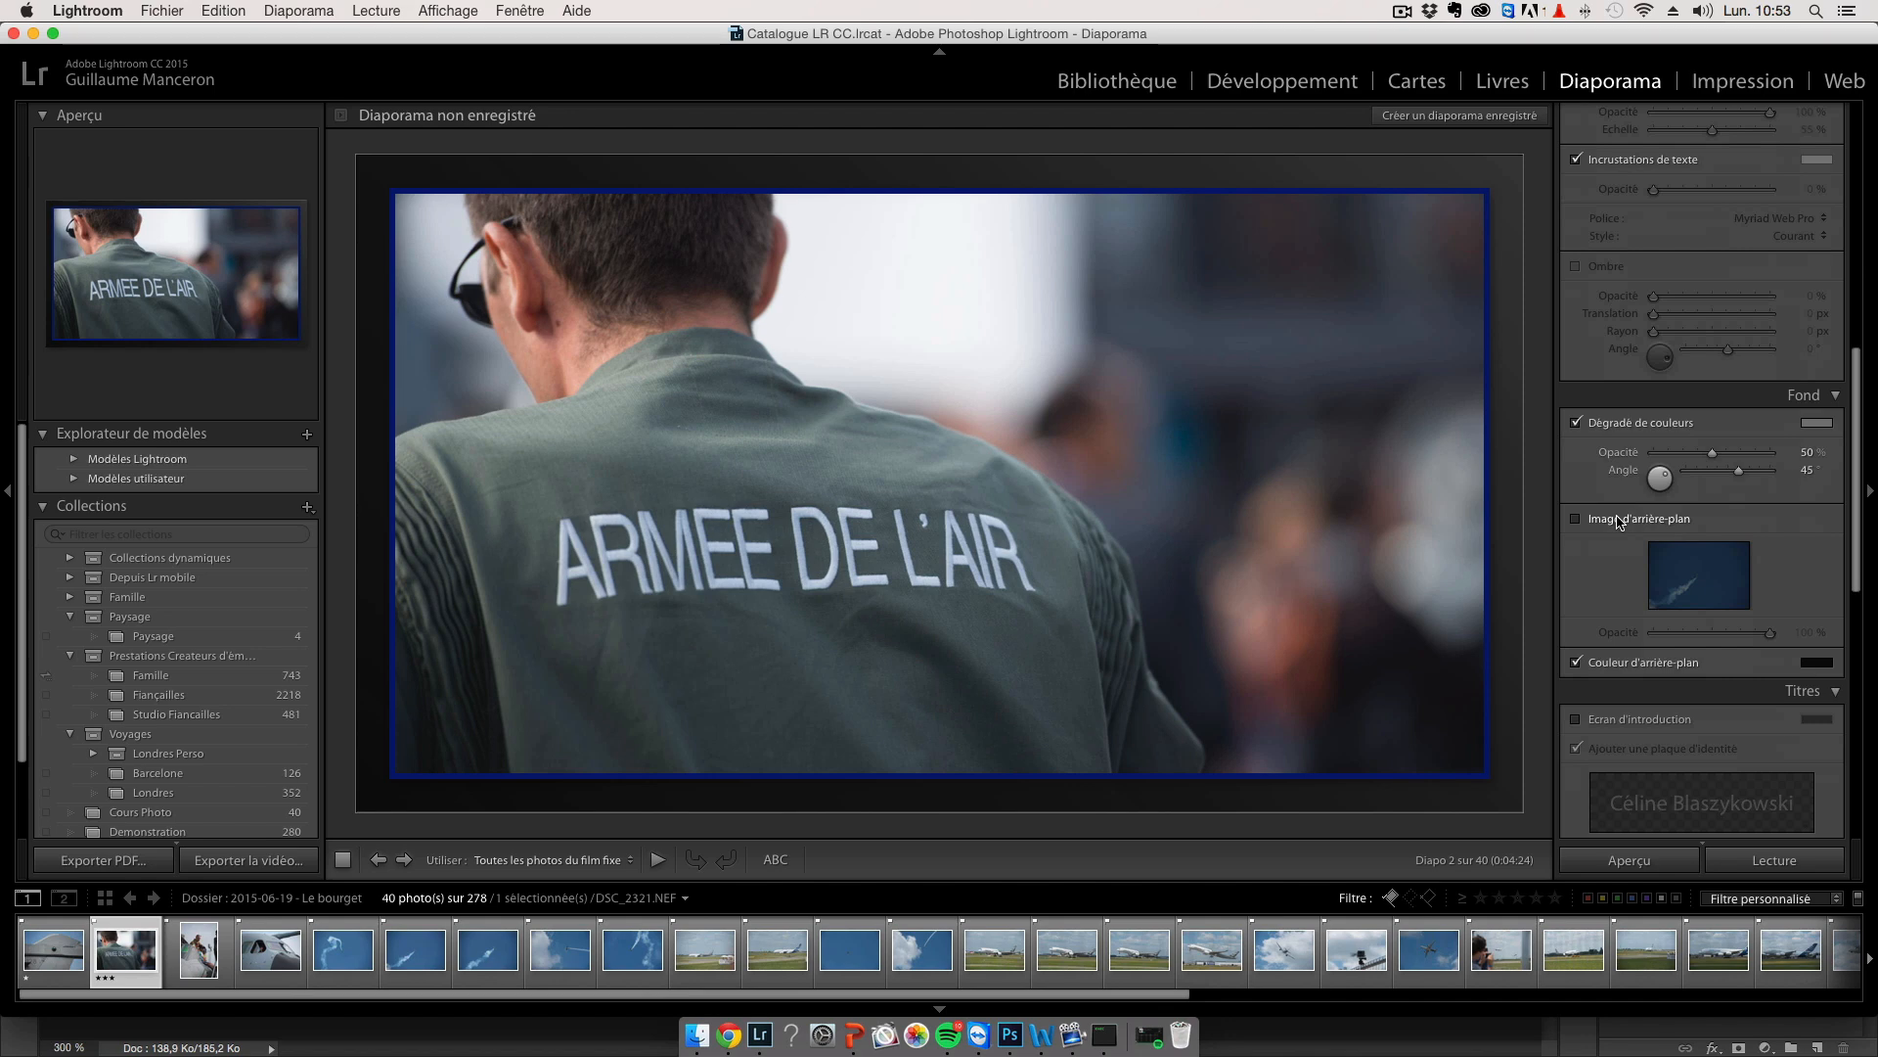
# Enable Image d'arrière-plan and drop a sky photo into it as the slide background.
pyautogui.click(1617, 524)
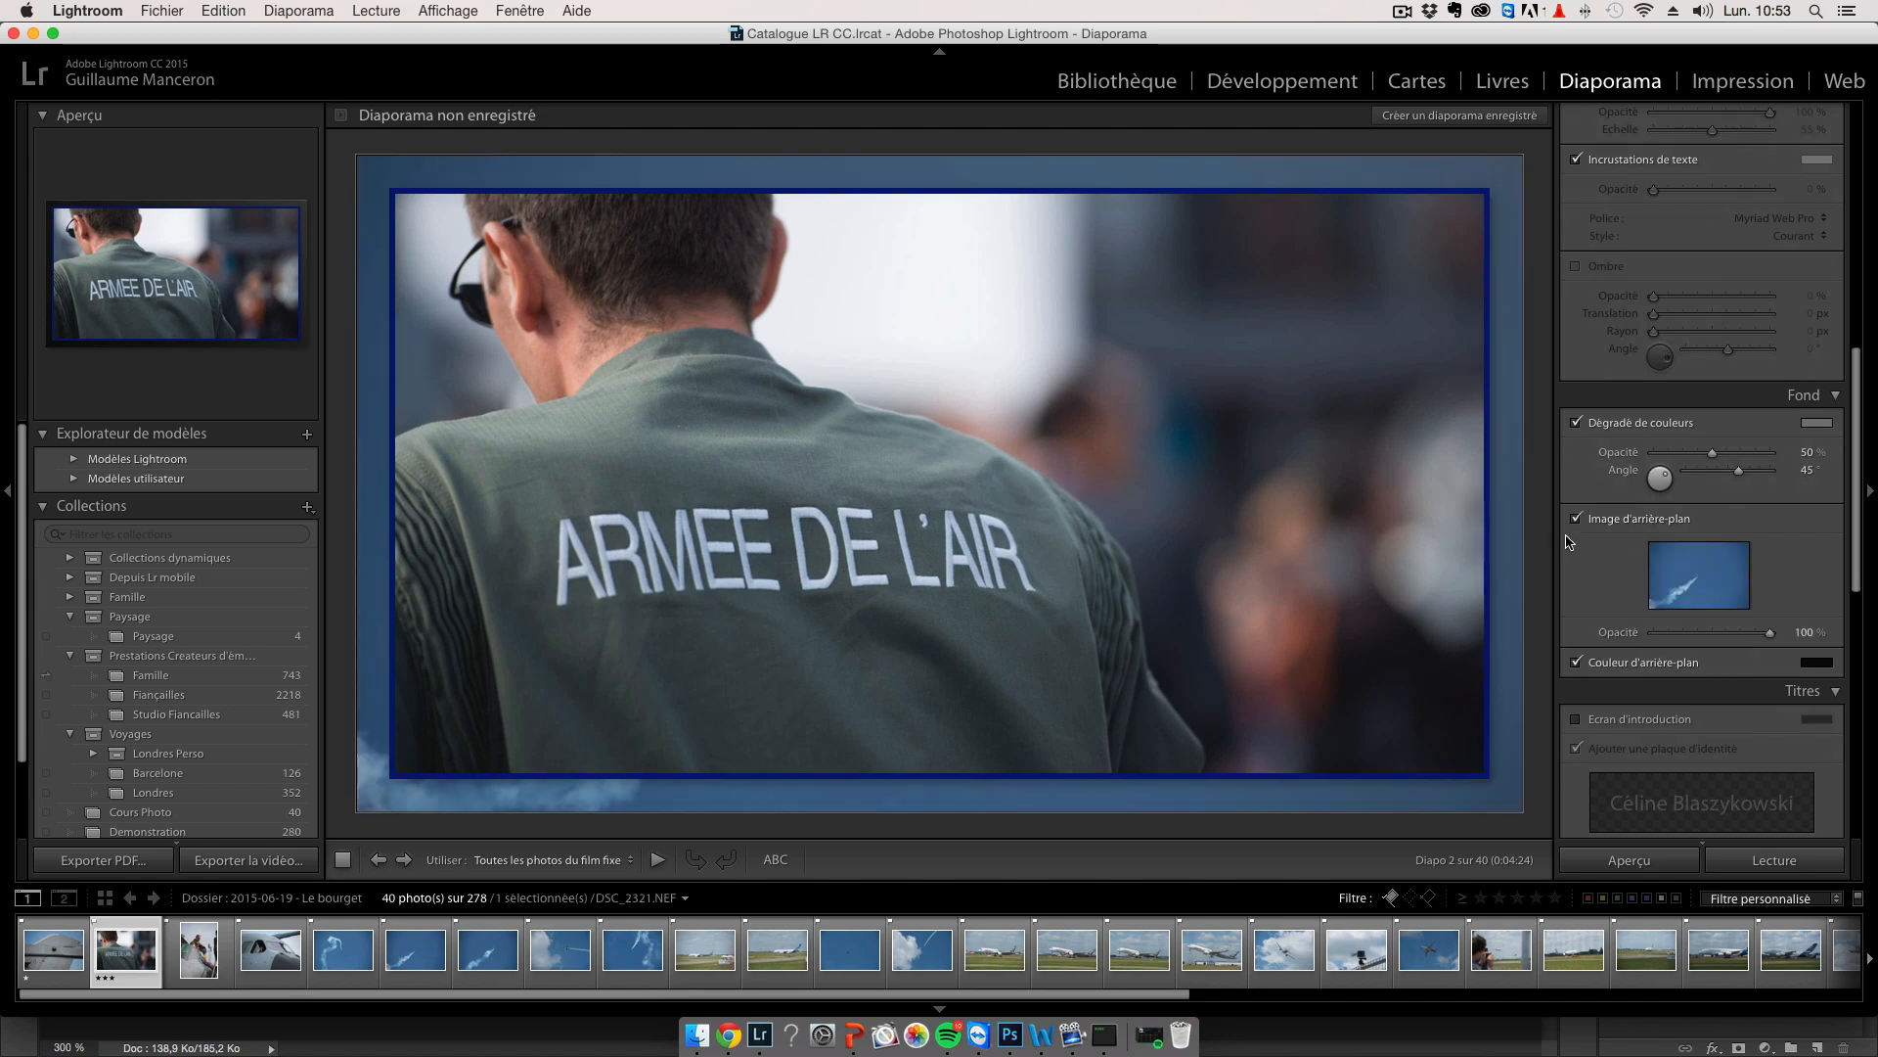
pyautogui.scroll(8, 1629, 712)
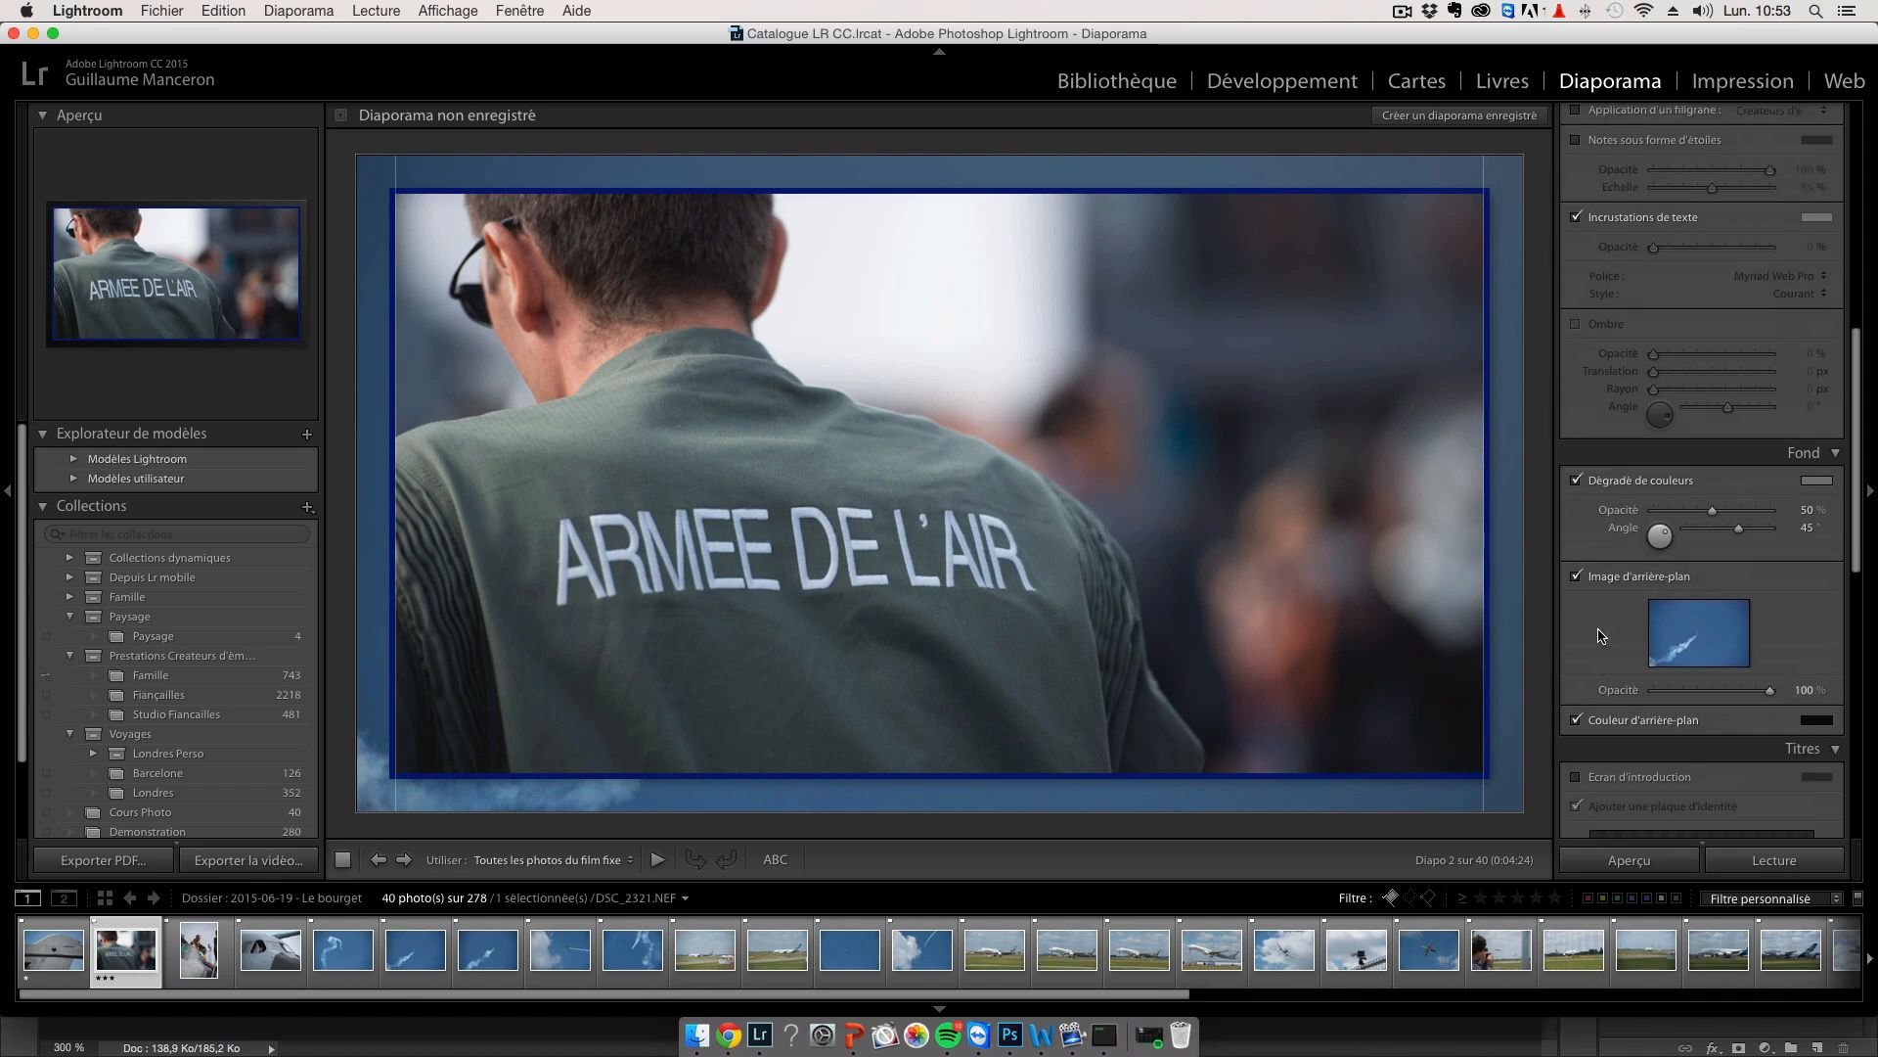
pyautogui.scroll(-4, 1629, 713)
pyautogui.scroll(-4, 1629, 712)
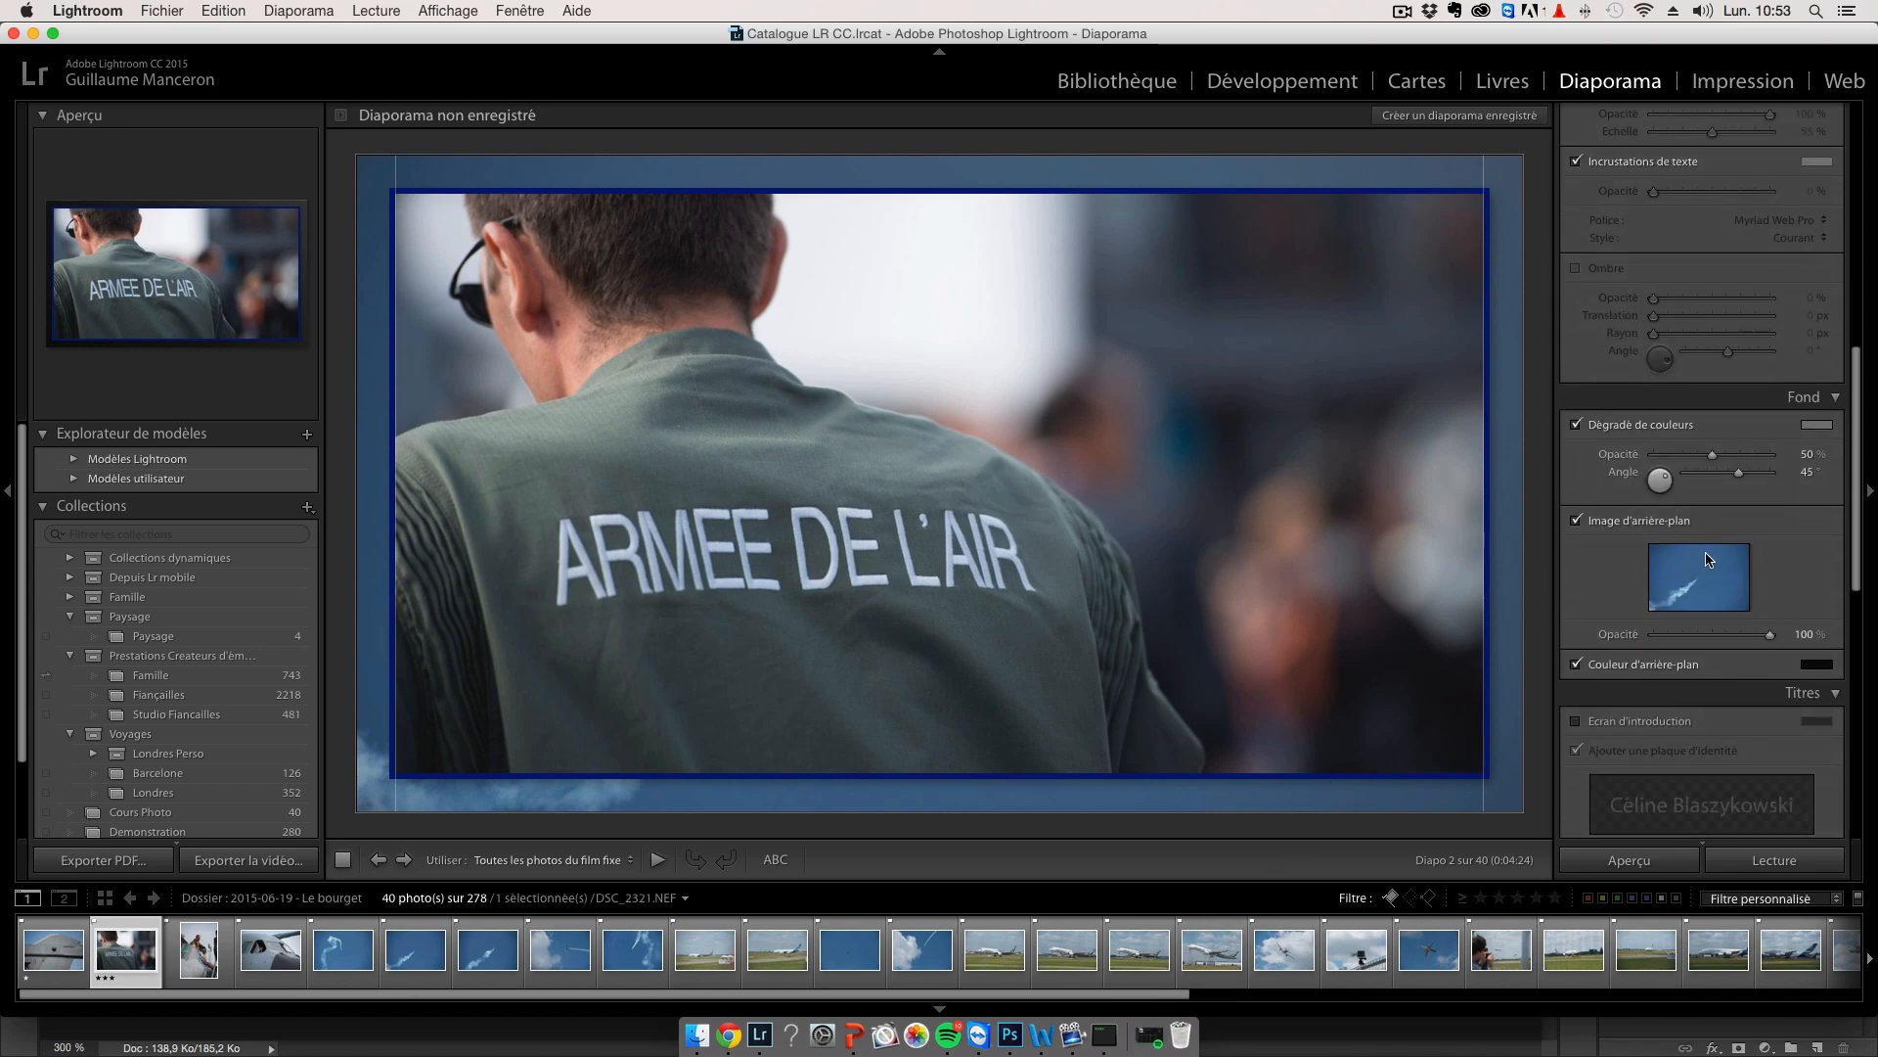
pyautogui.moveTo(1429, 947); pyautogui.dragTo(1676, 588)
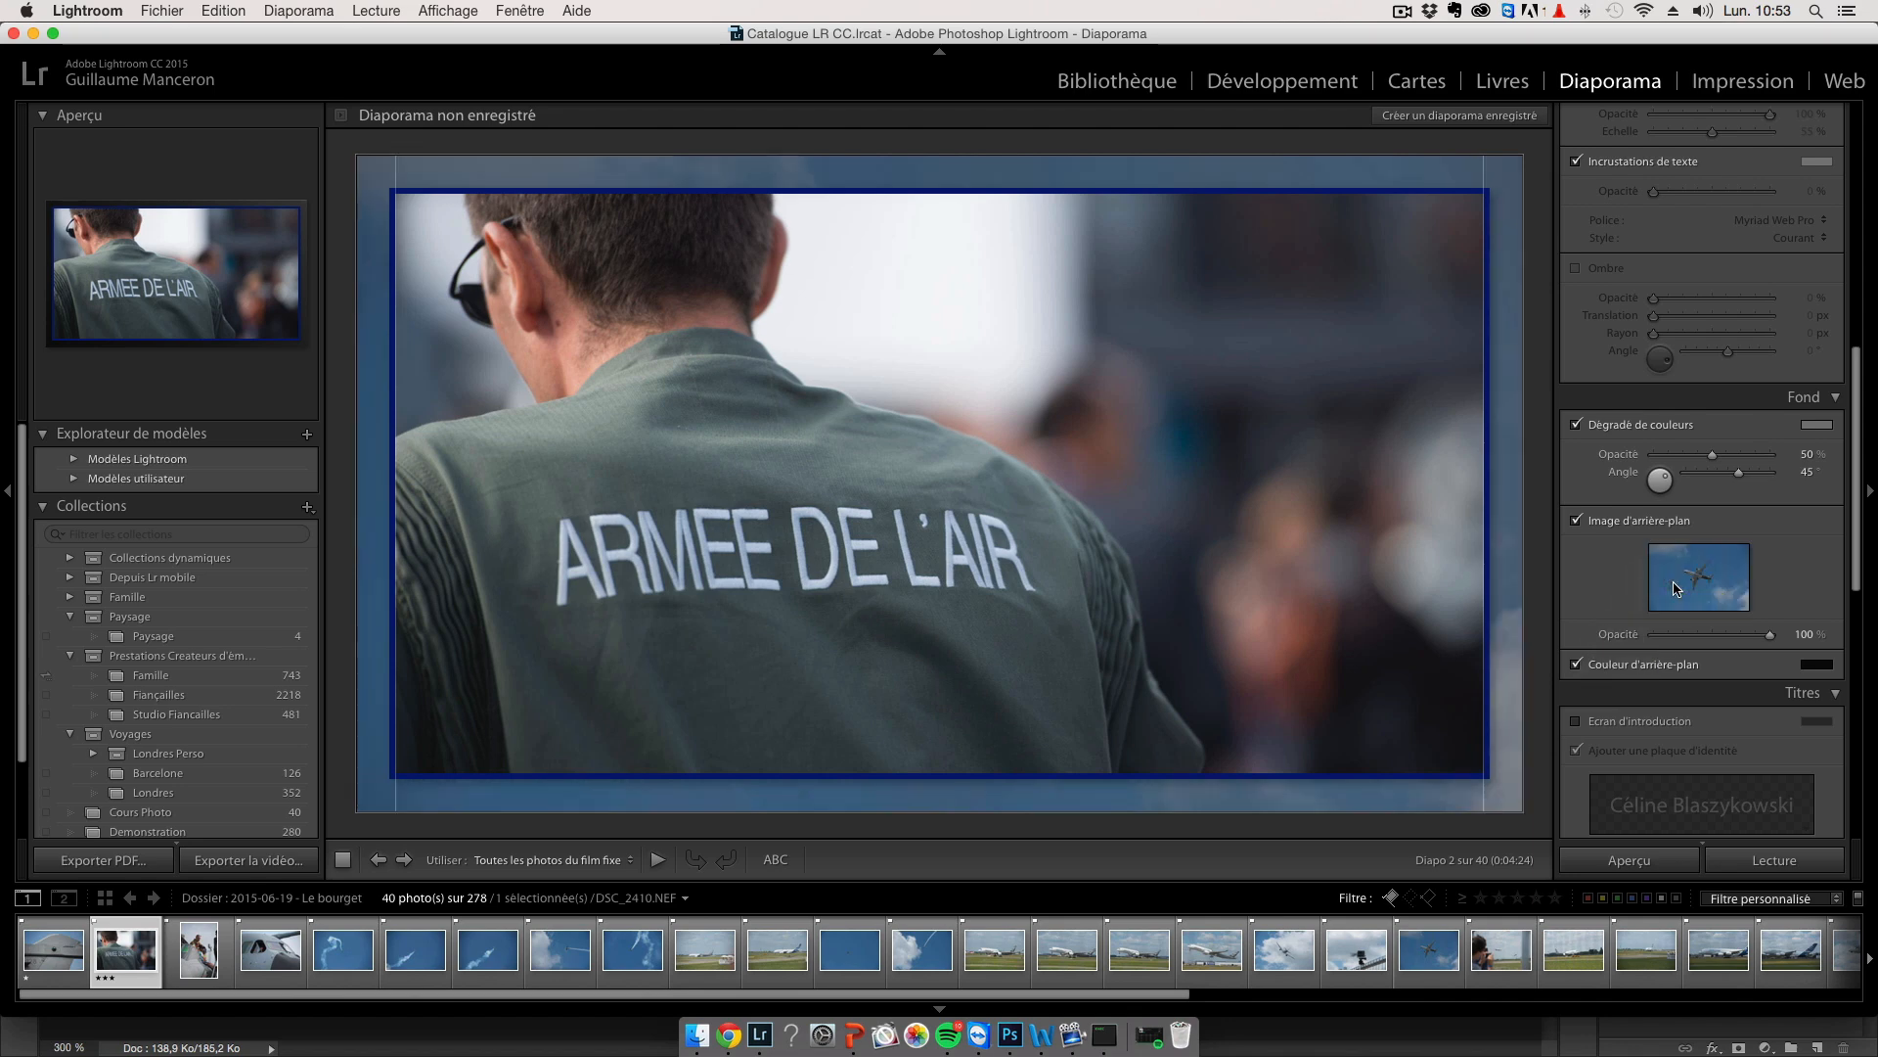
# Turn off Zoom pour remplir l'image and try the photographer and cockpit shots as background.
pyautogui.scroll(15, 1674, 588)
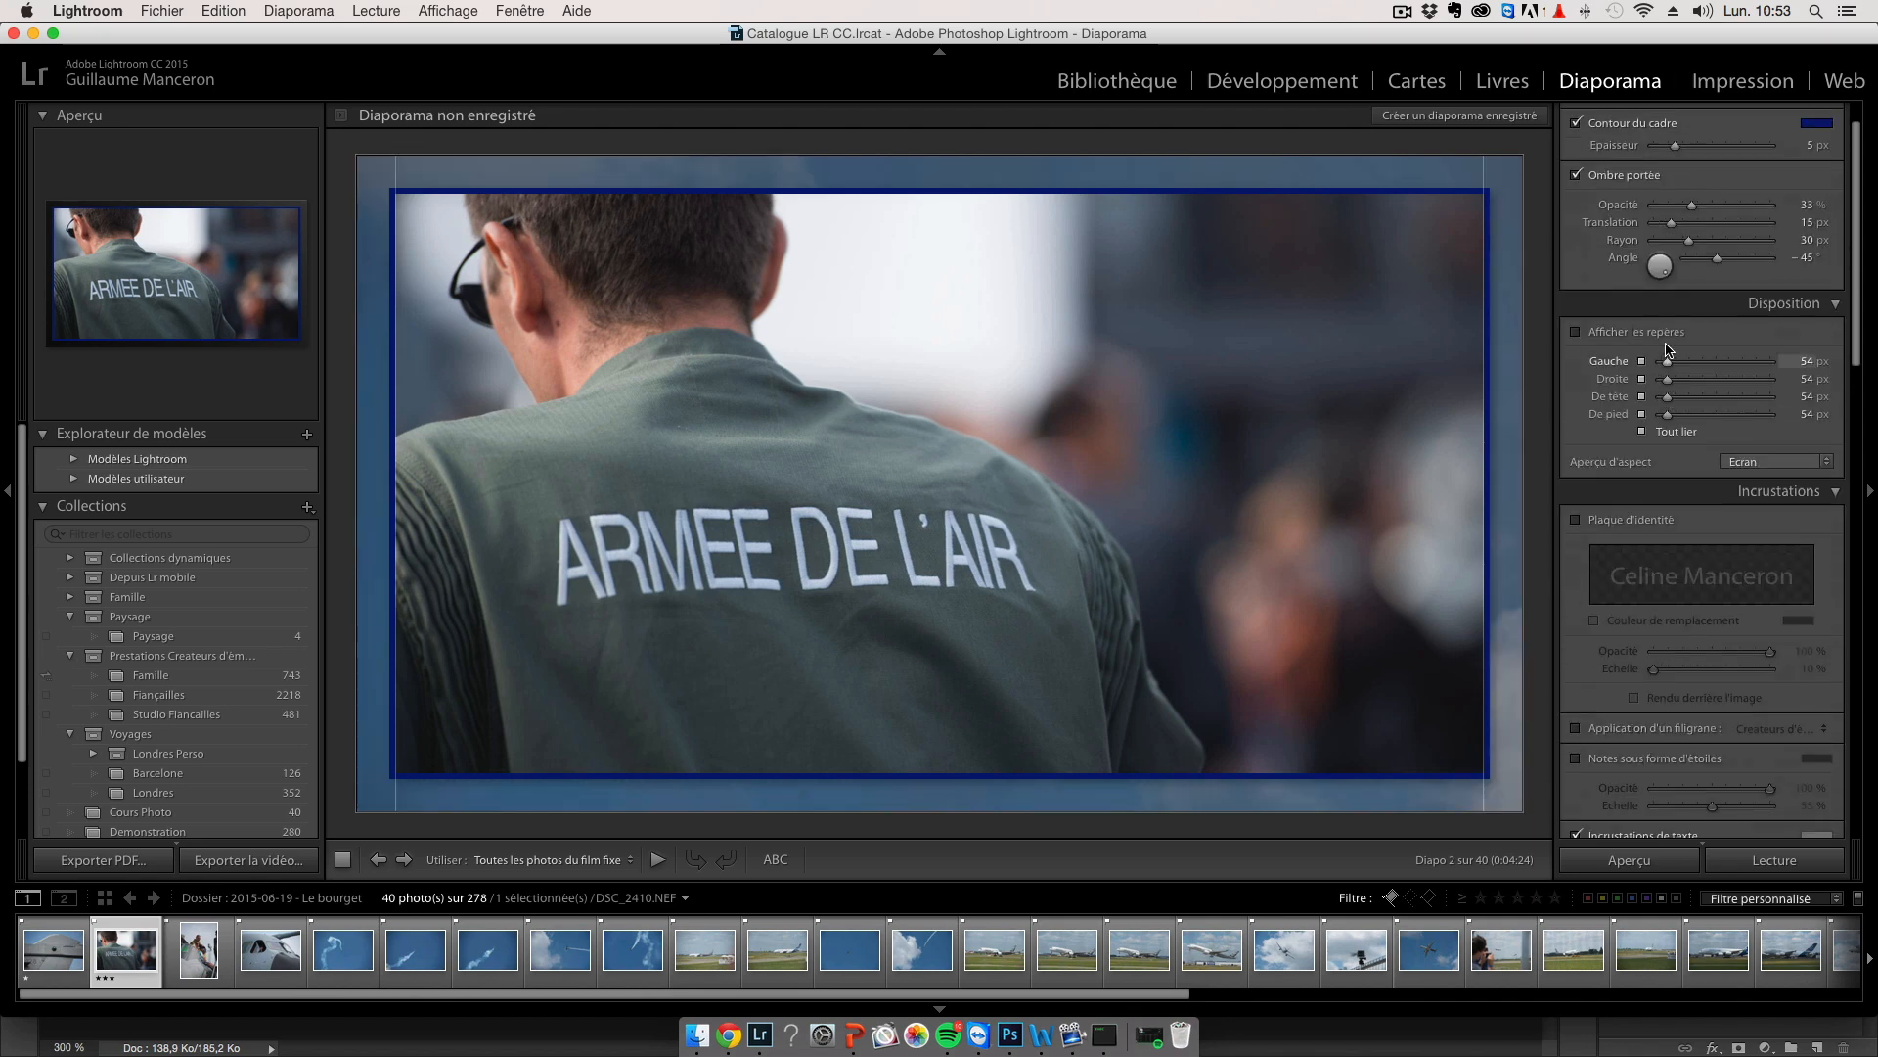
pyautogui.click(1650, 145)
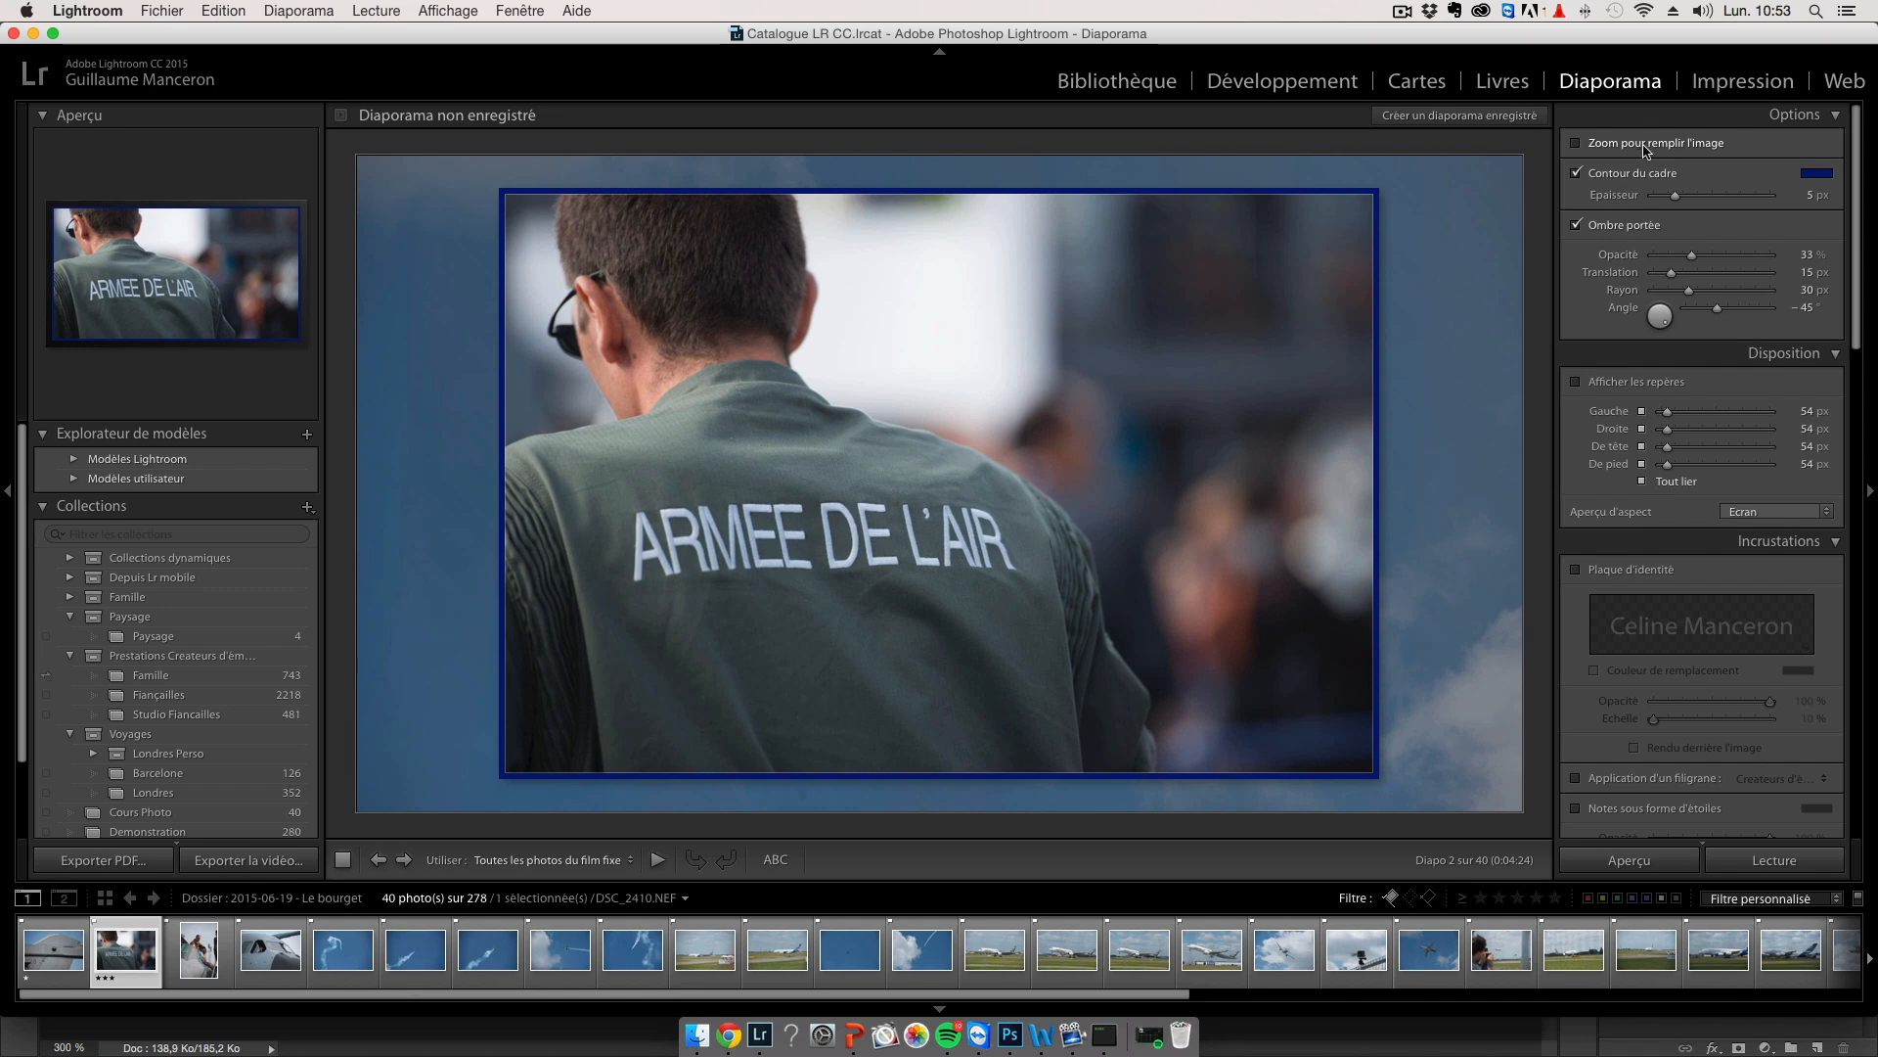
pyautogui.scroll(-2, 1652, 741)
pyautogui.scroll(-8, 1651, 741)
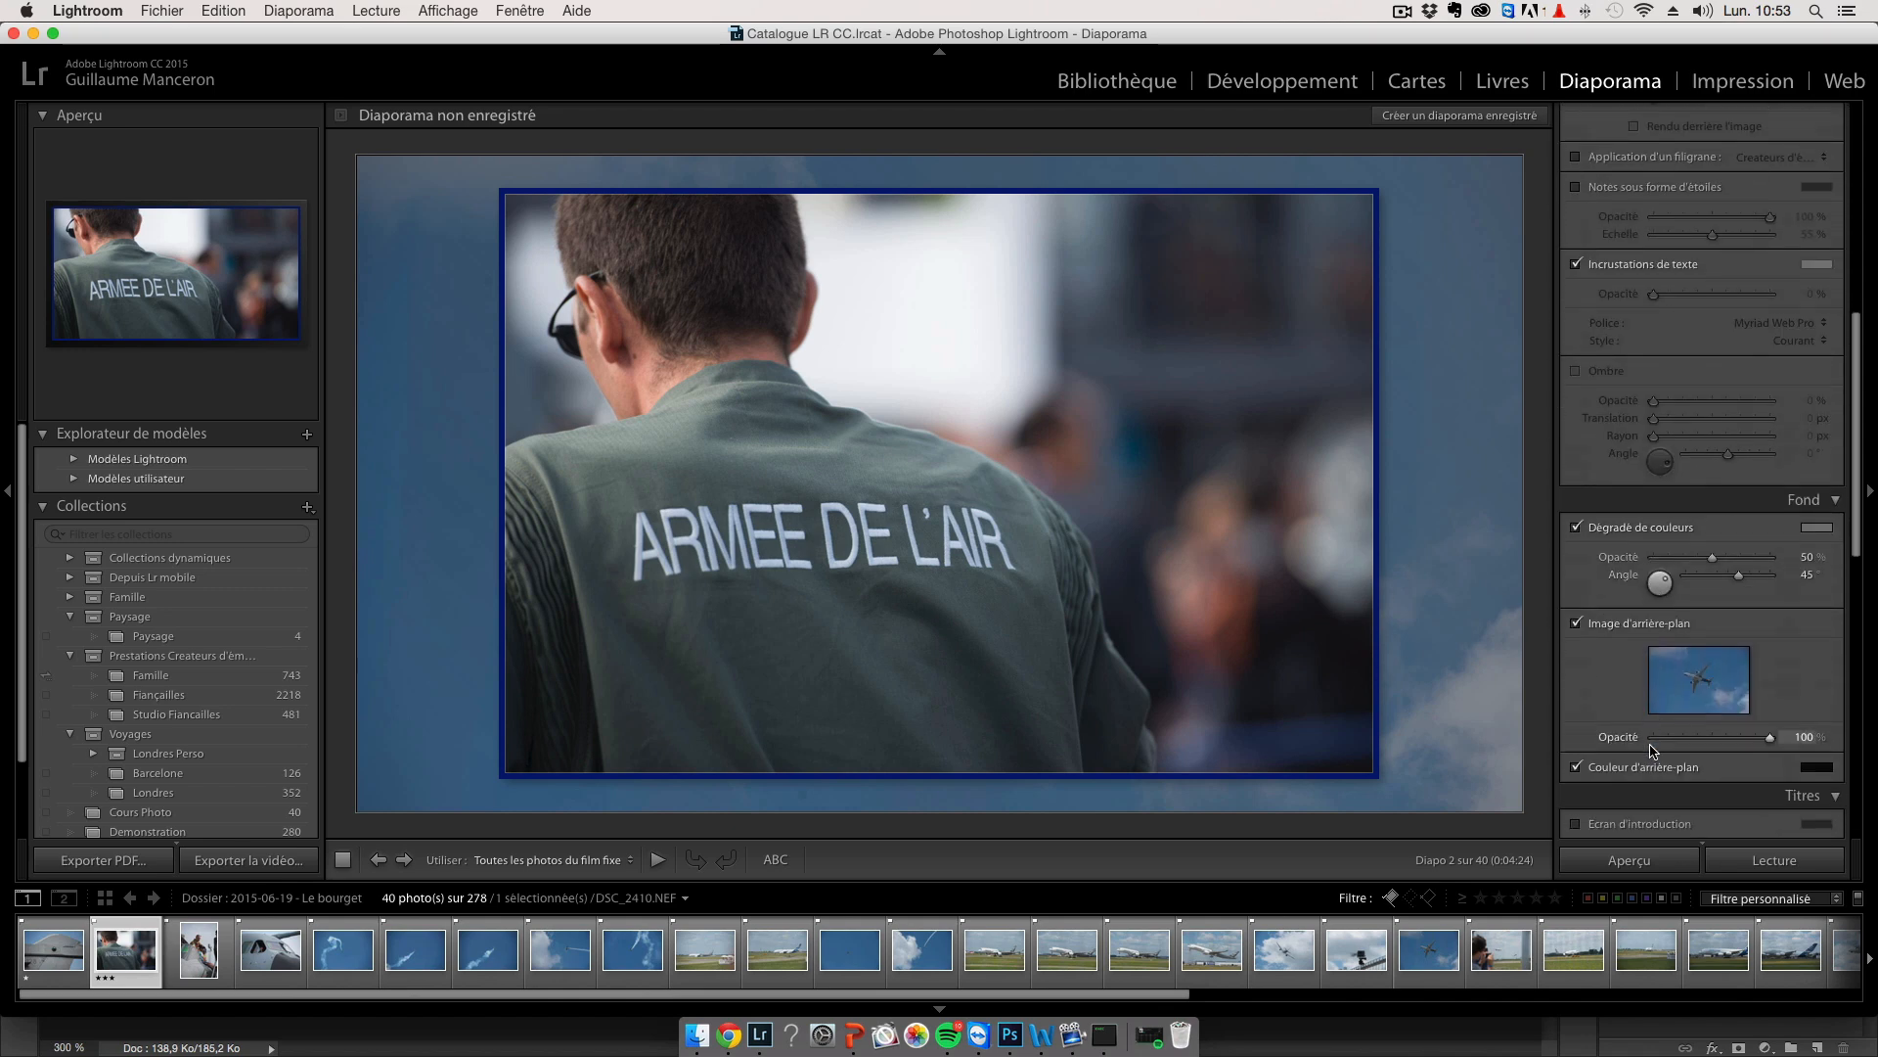
pyautogui.moveTo(1499, 959); pyautogui.dragTo(1711, 612)
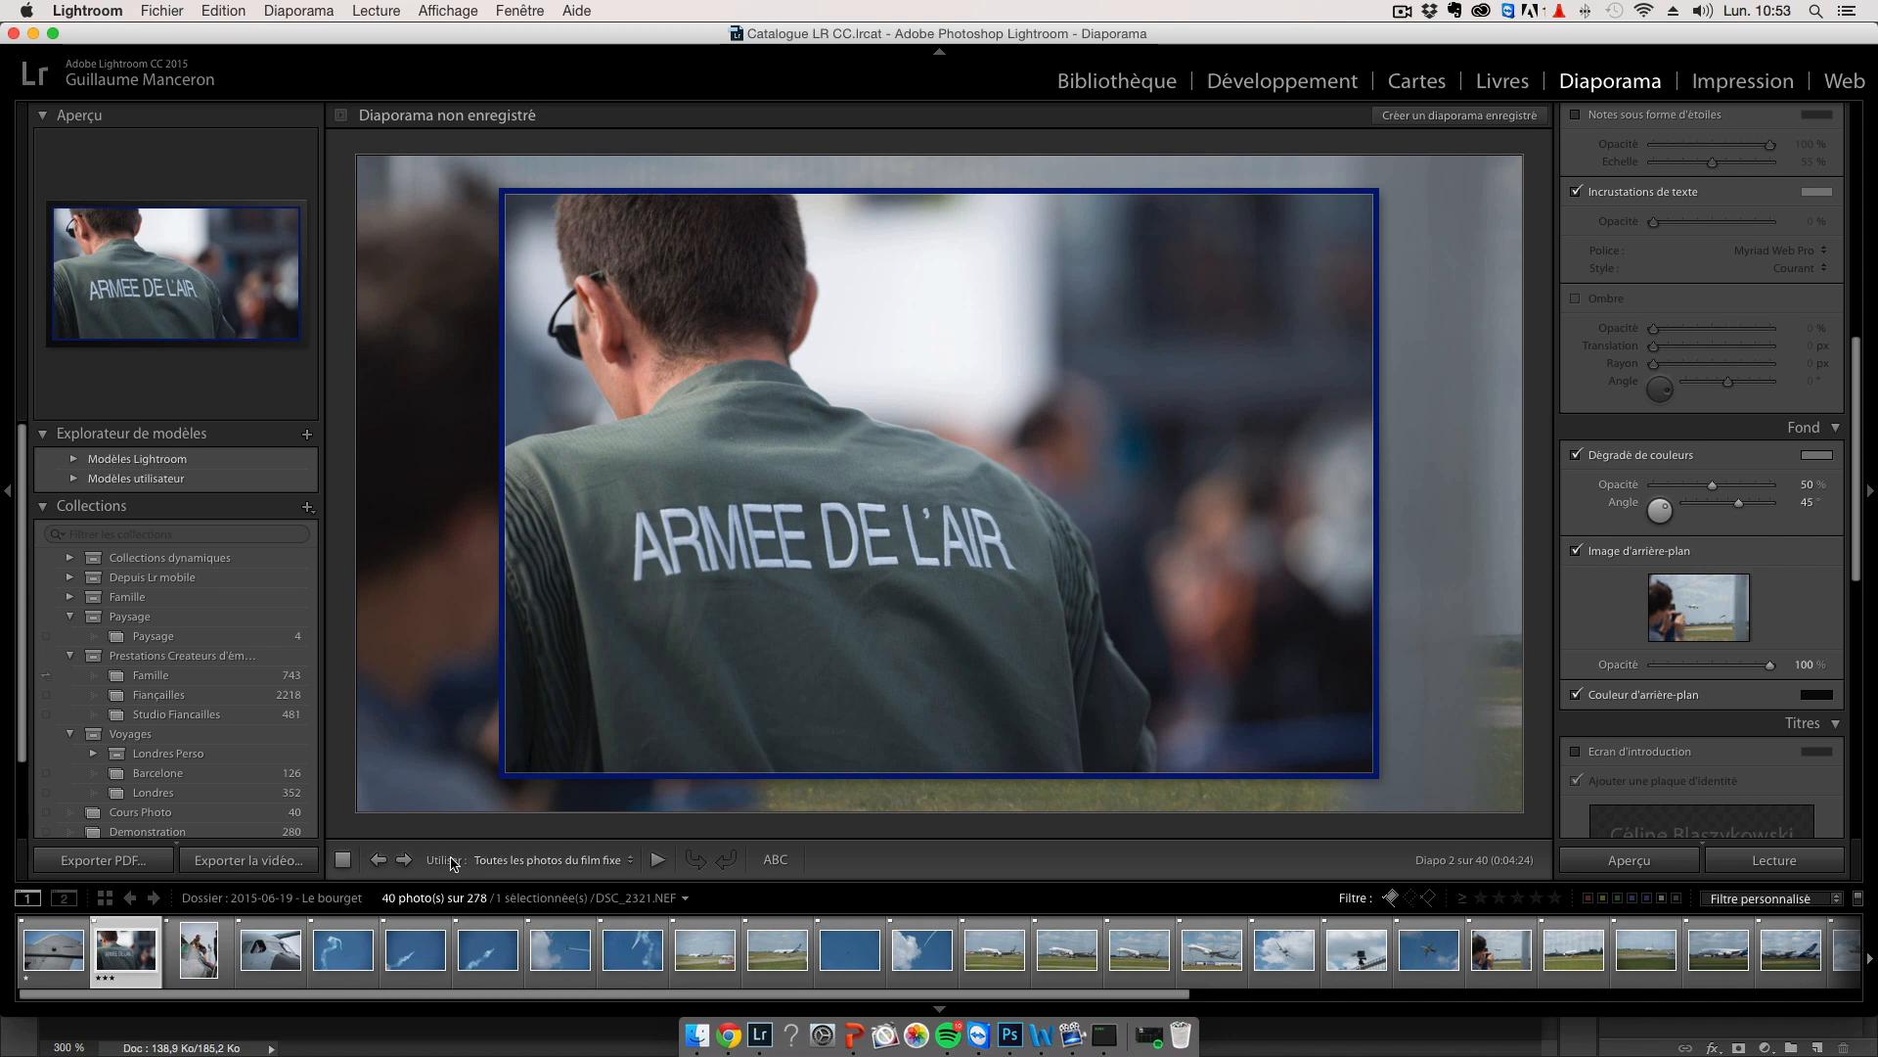
pyautogui.moveTo(259, 949); pyautogui.dragTo(1681, 606)
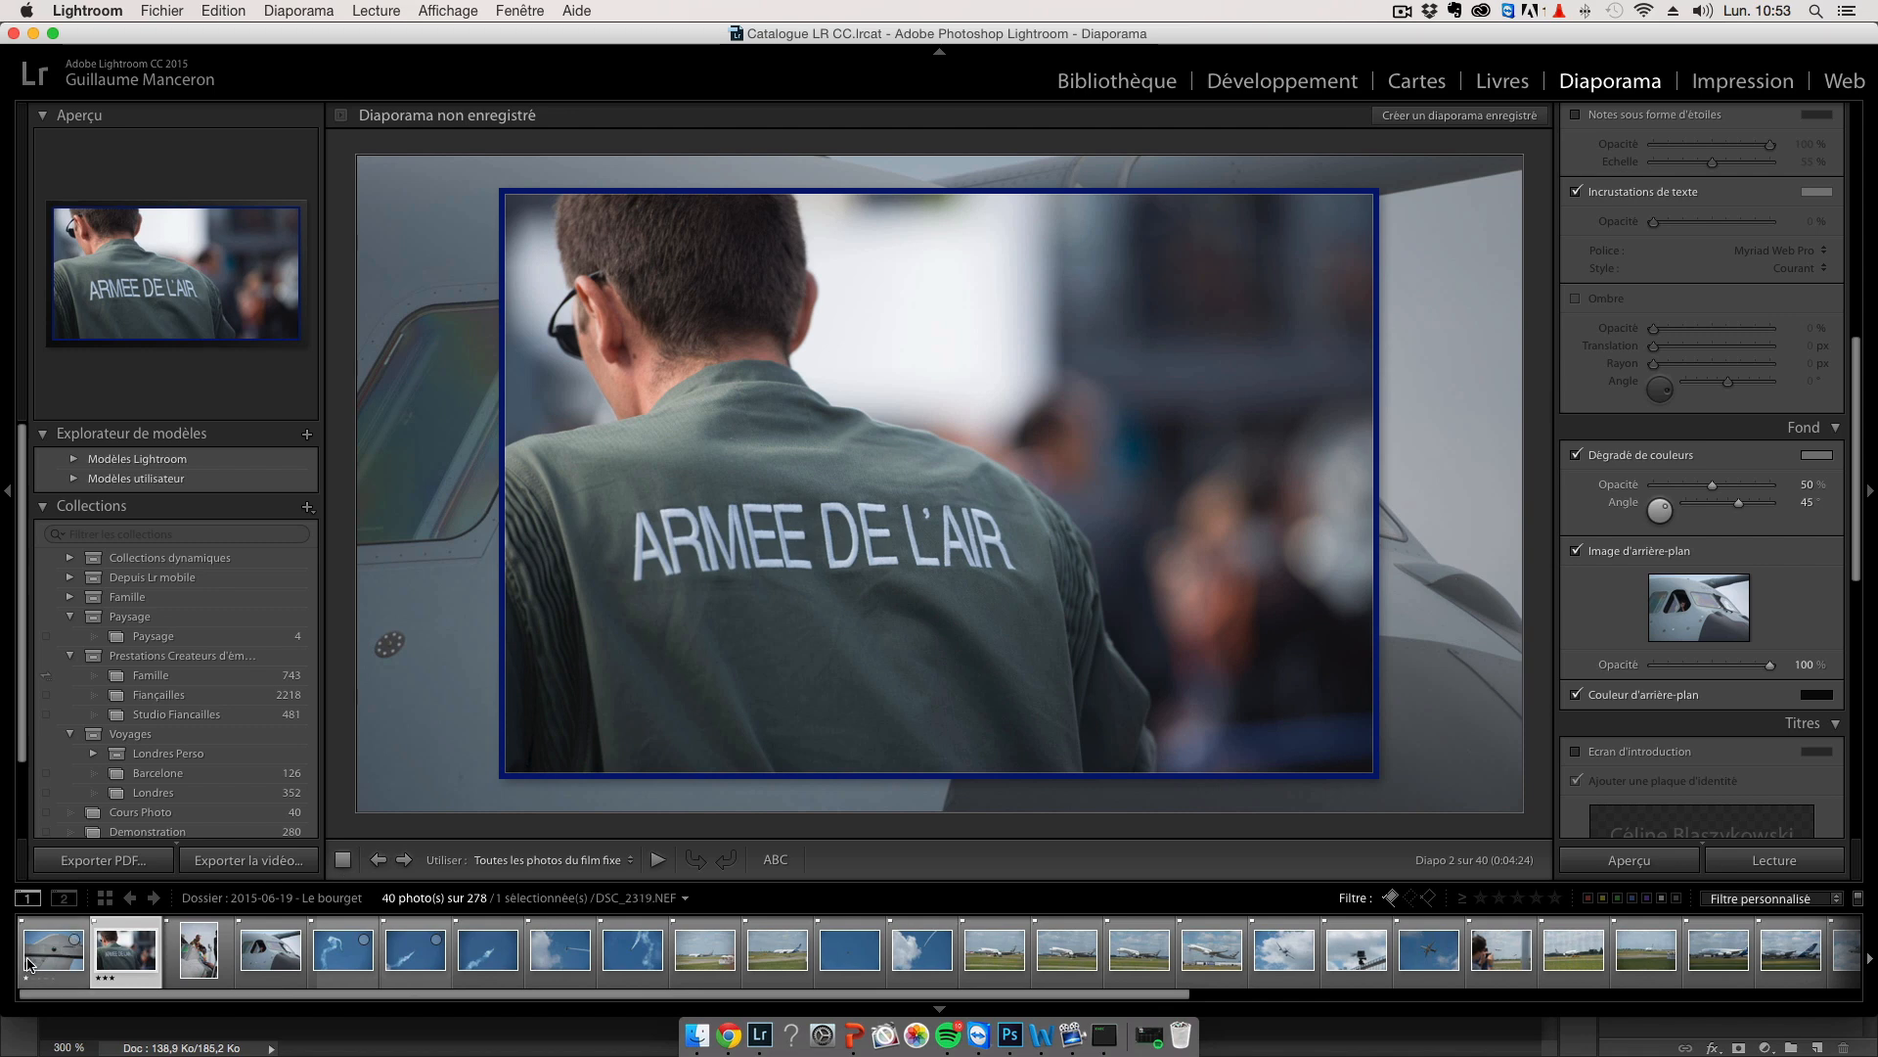
# Set the grey aircraft fuselage photo as background and enable Ecran d'introduction.
pyautogui.moveTo(824, 871); pyautogui.dragTo(1692, 601)
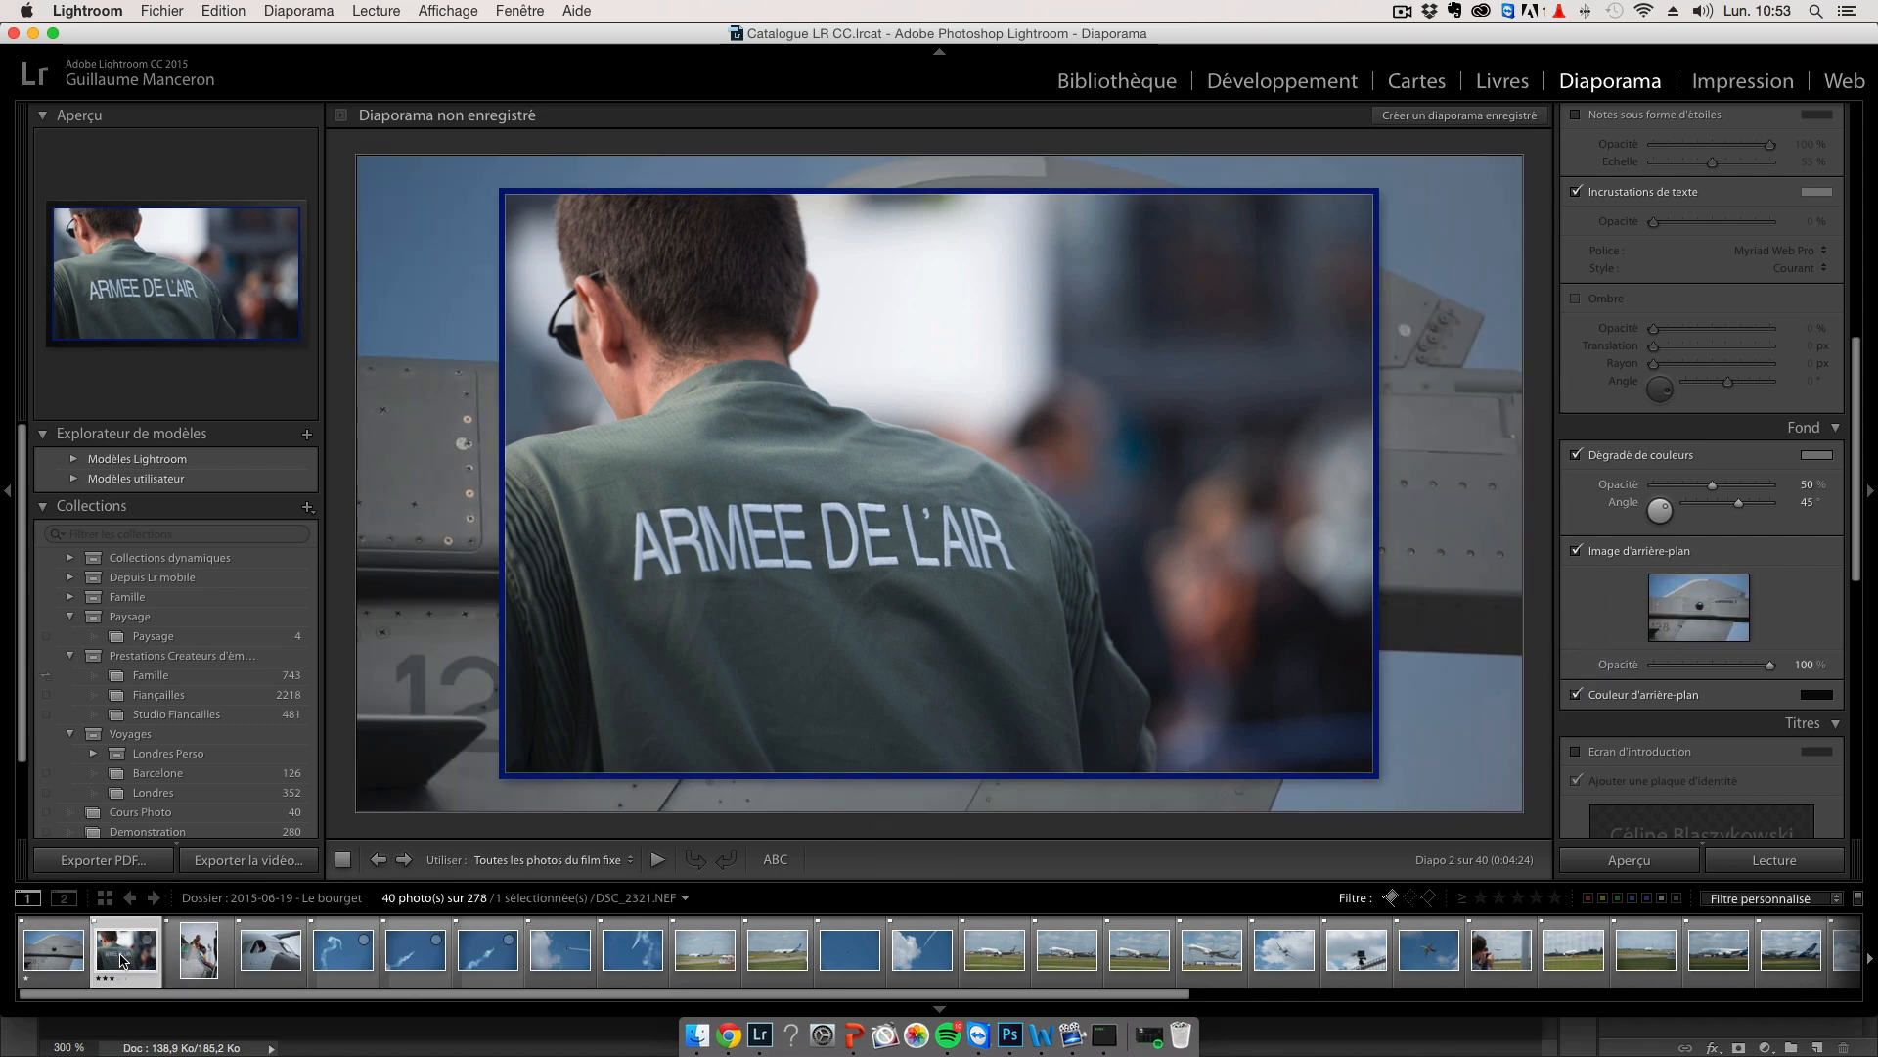
pyautogui.moveTo(218, 966); pyautogui.dragTo(1707, 609)
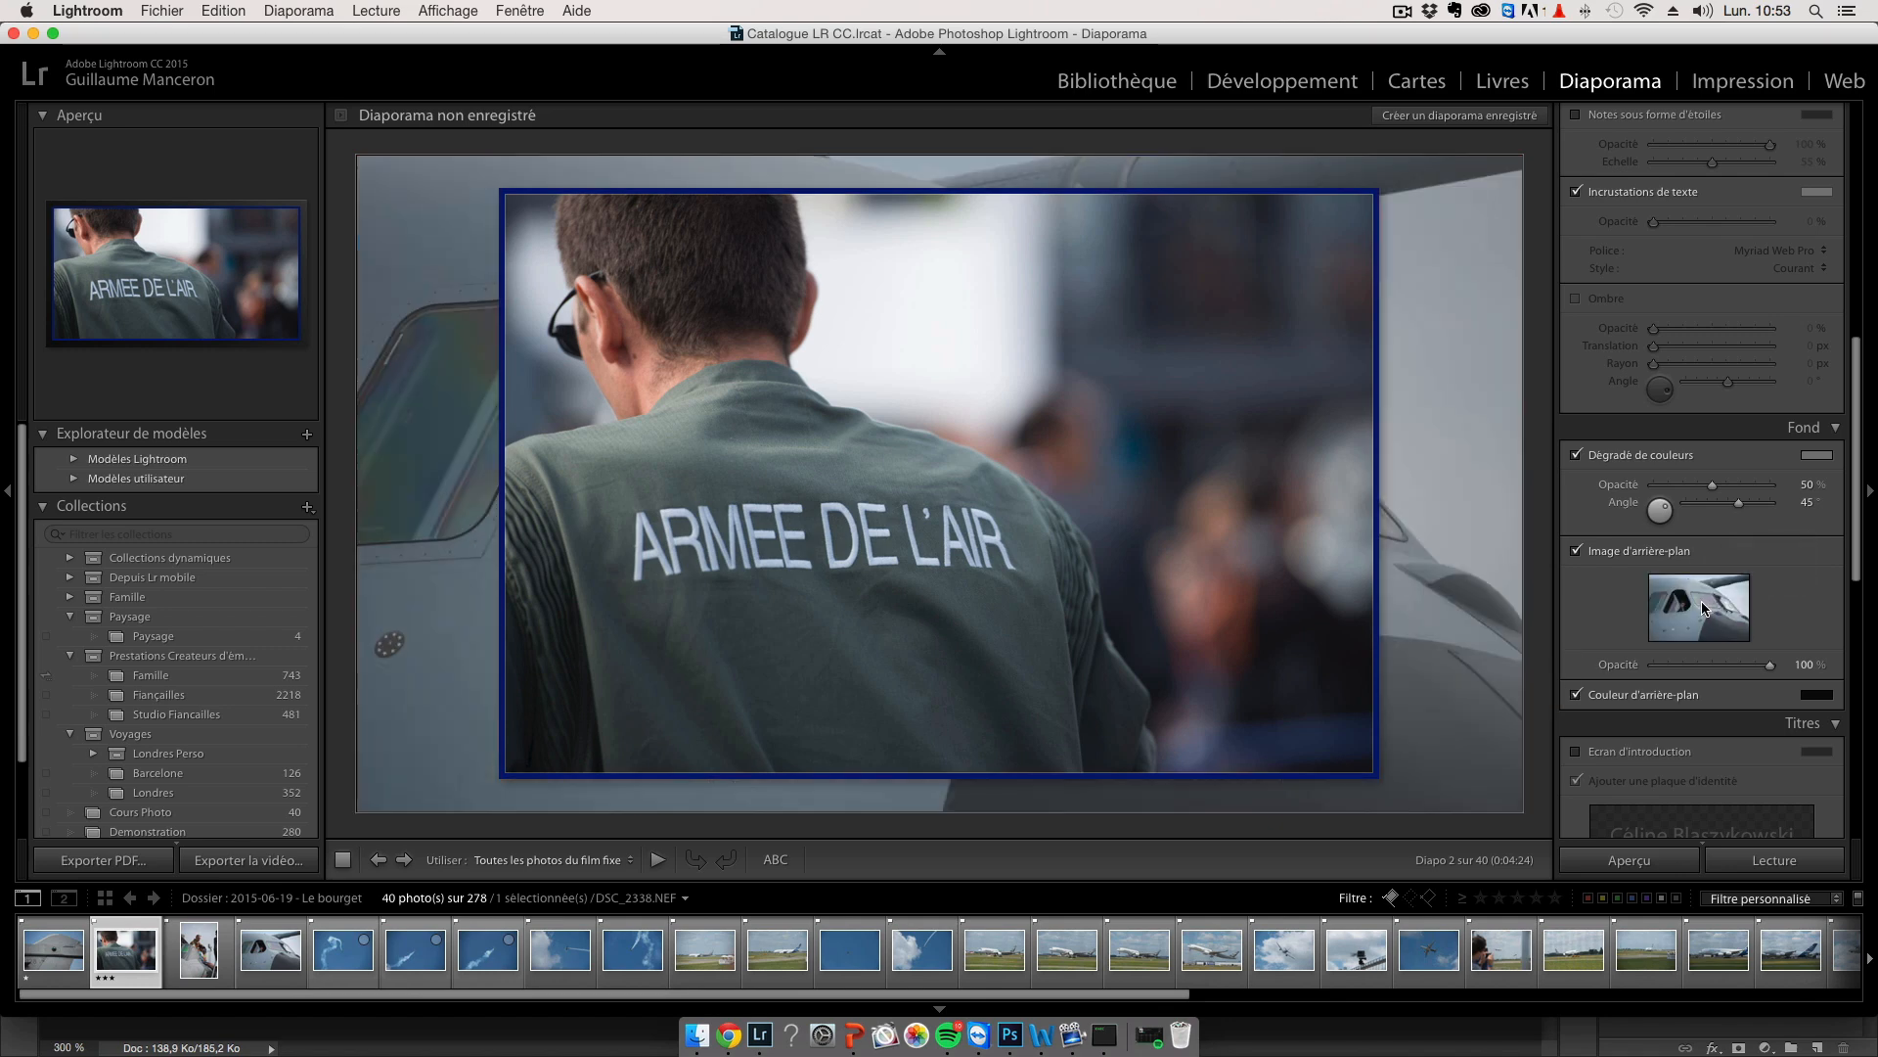
pyautogui.scroll(-2, 1692, 603)
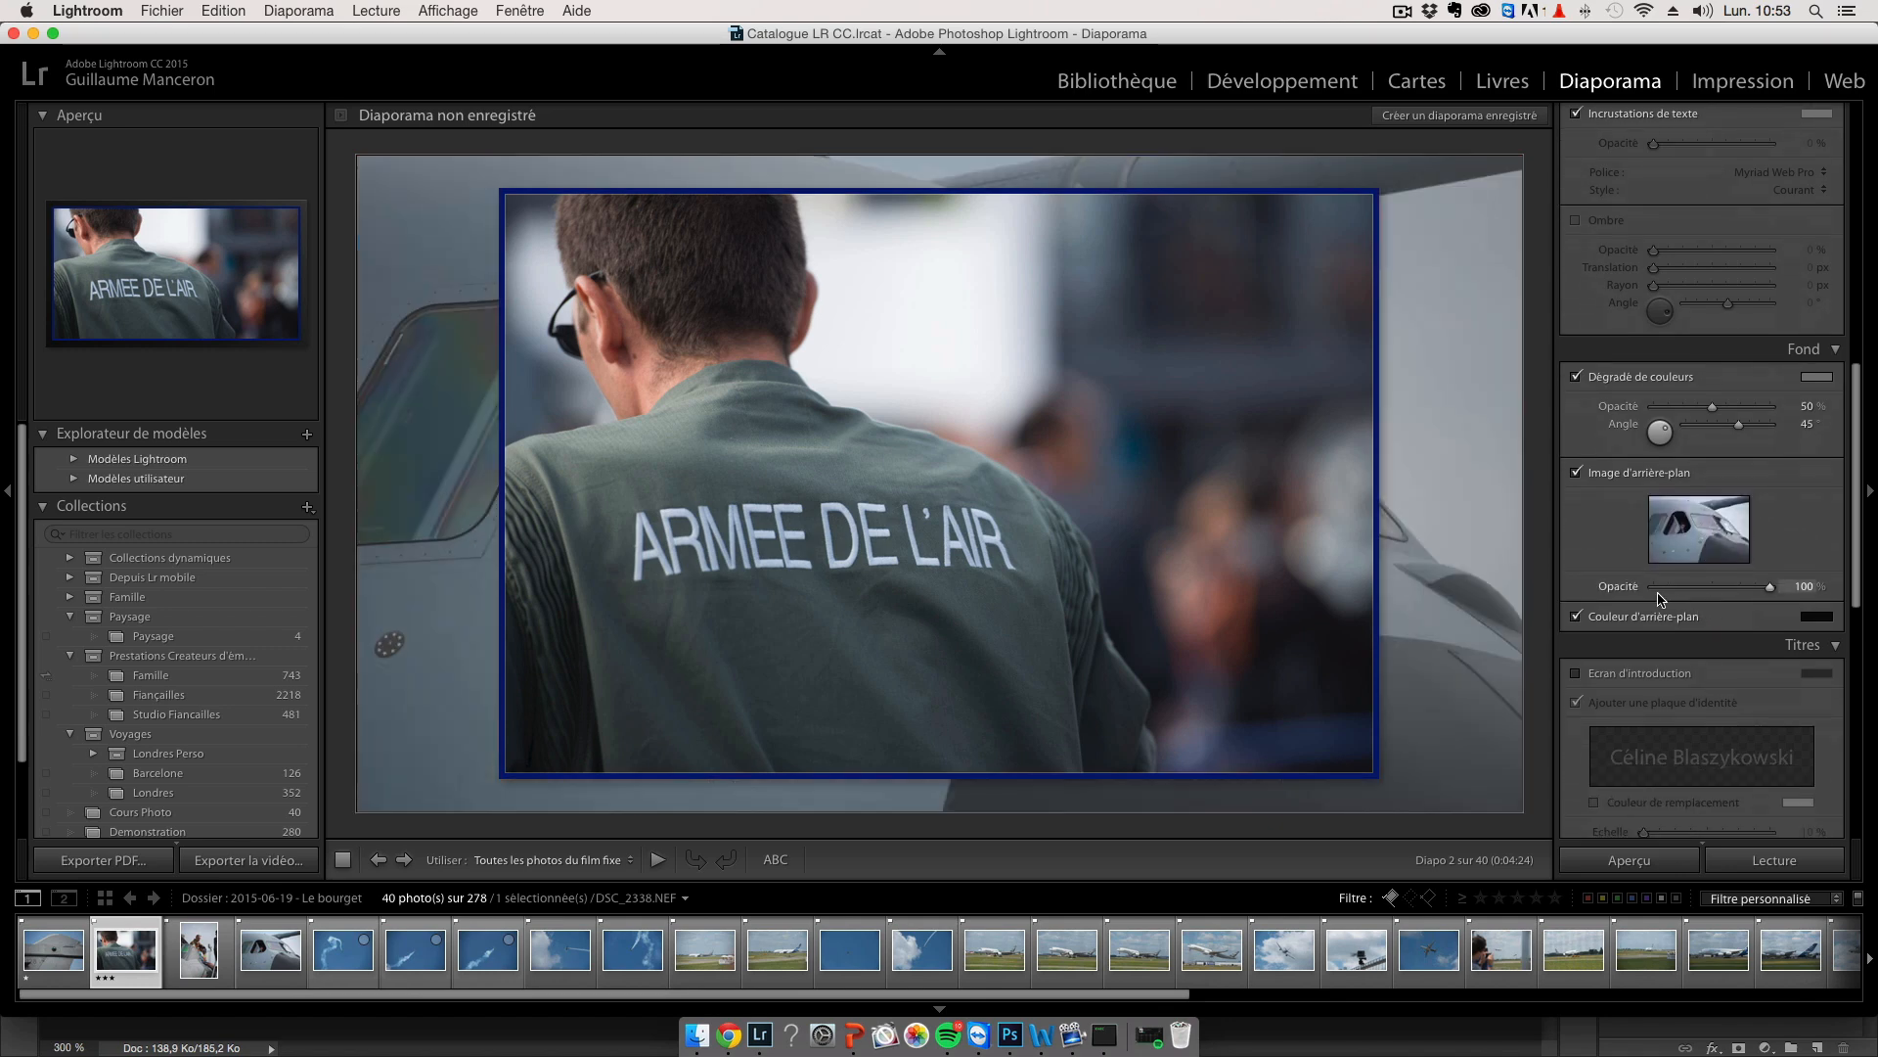
pyautogui.scroll(-2, 1653, 617)
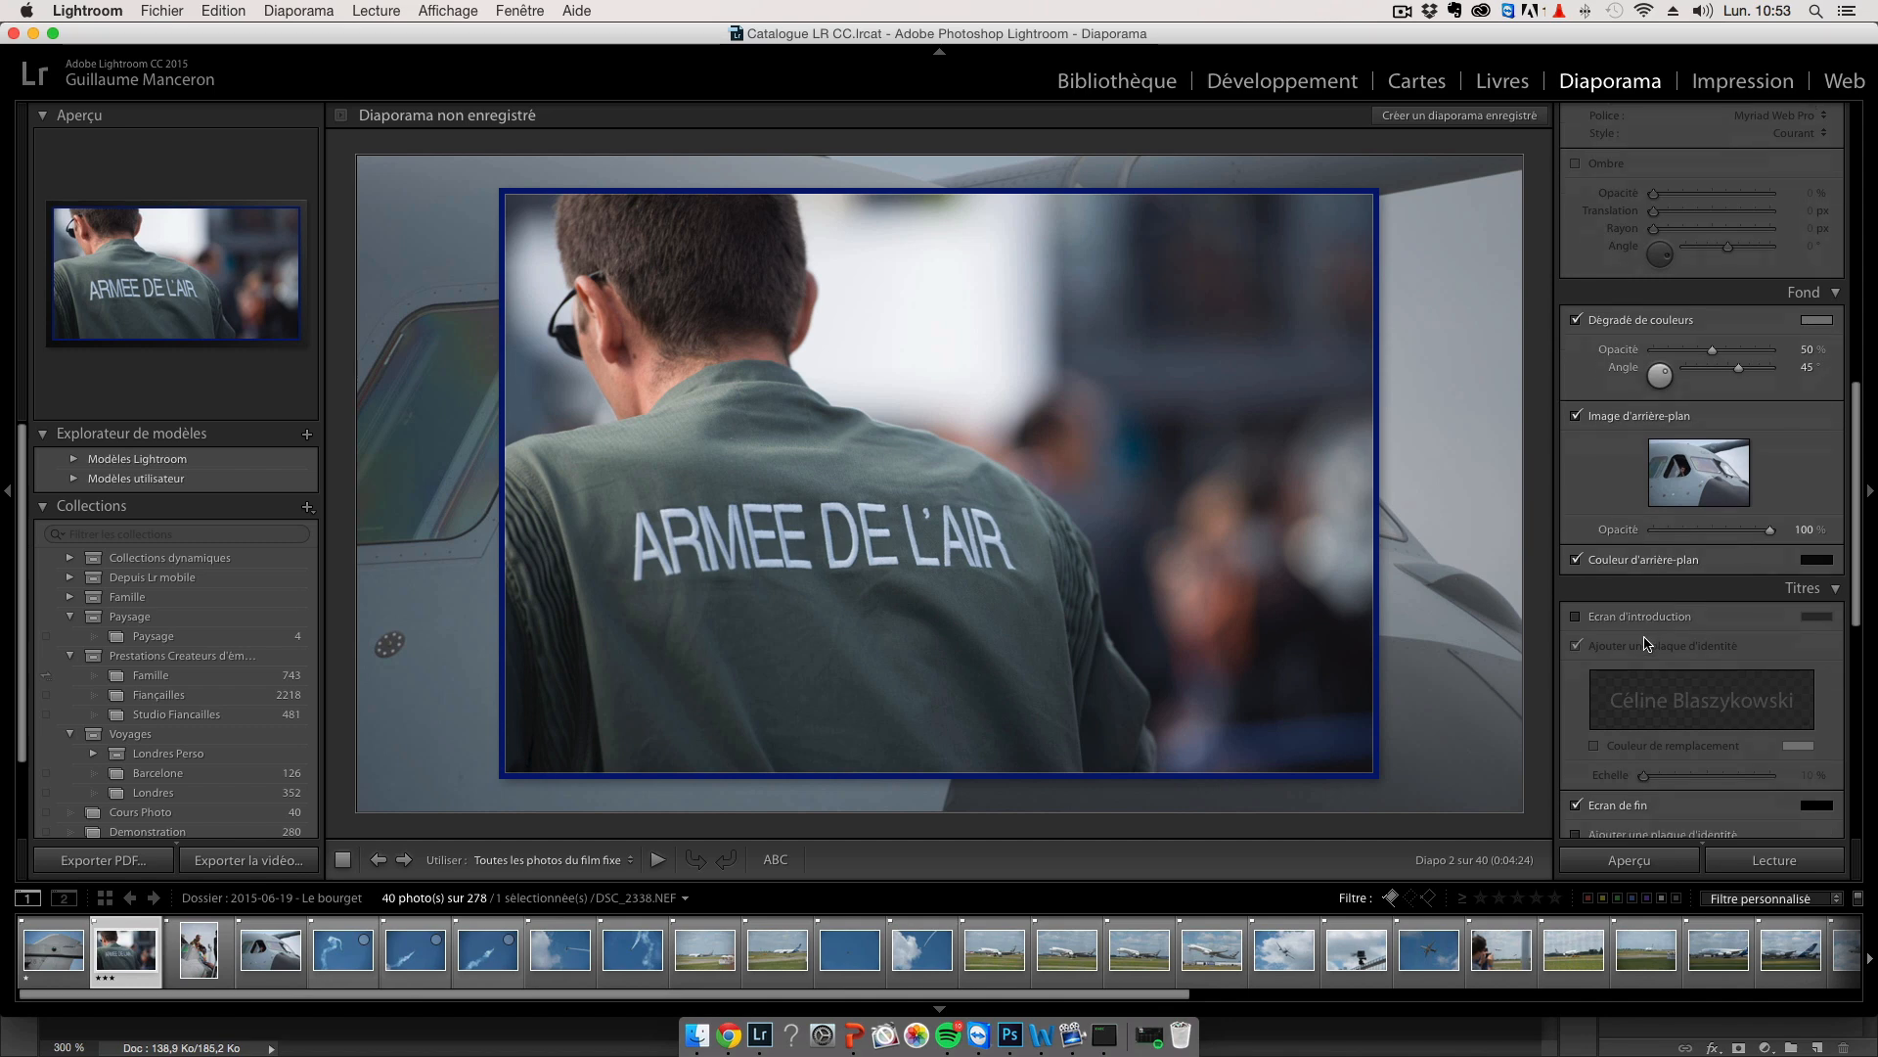
pyautogui.click(1647, 618)
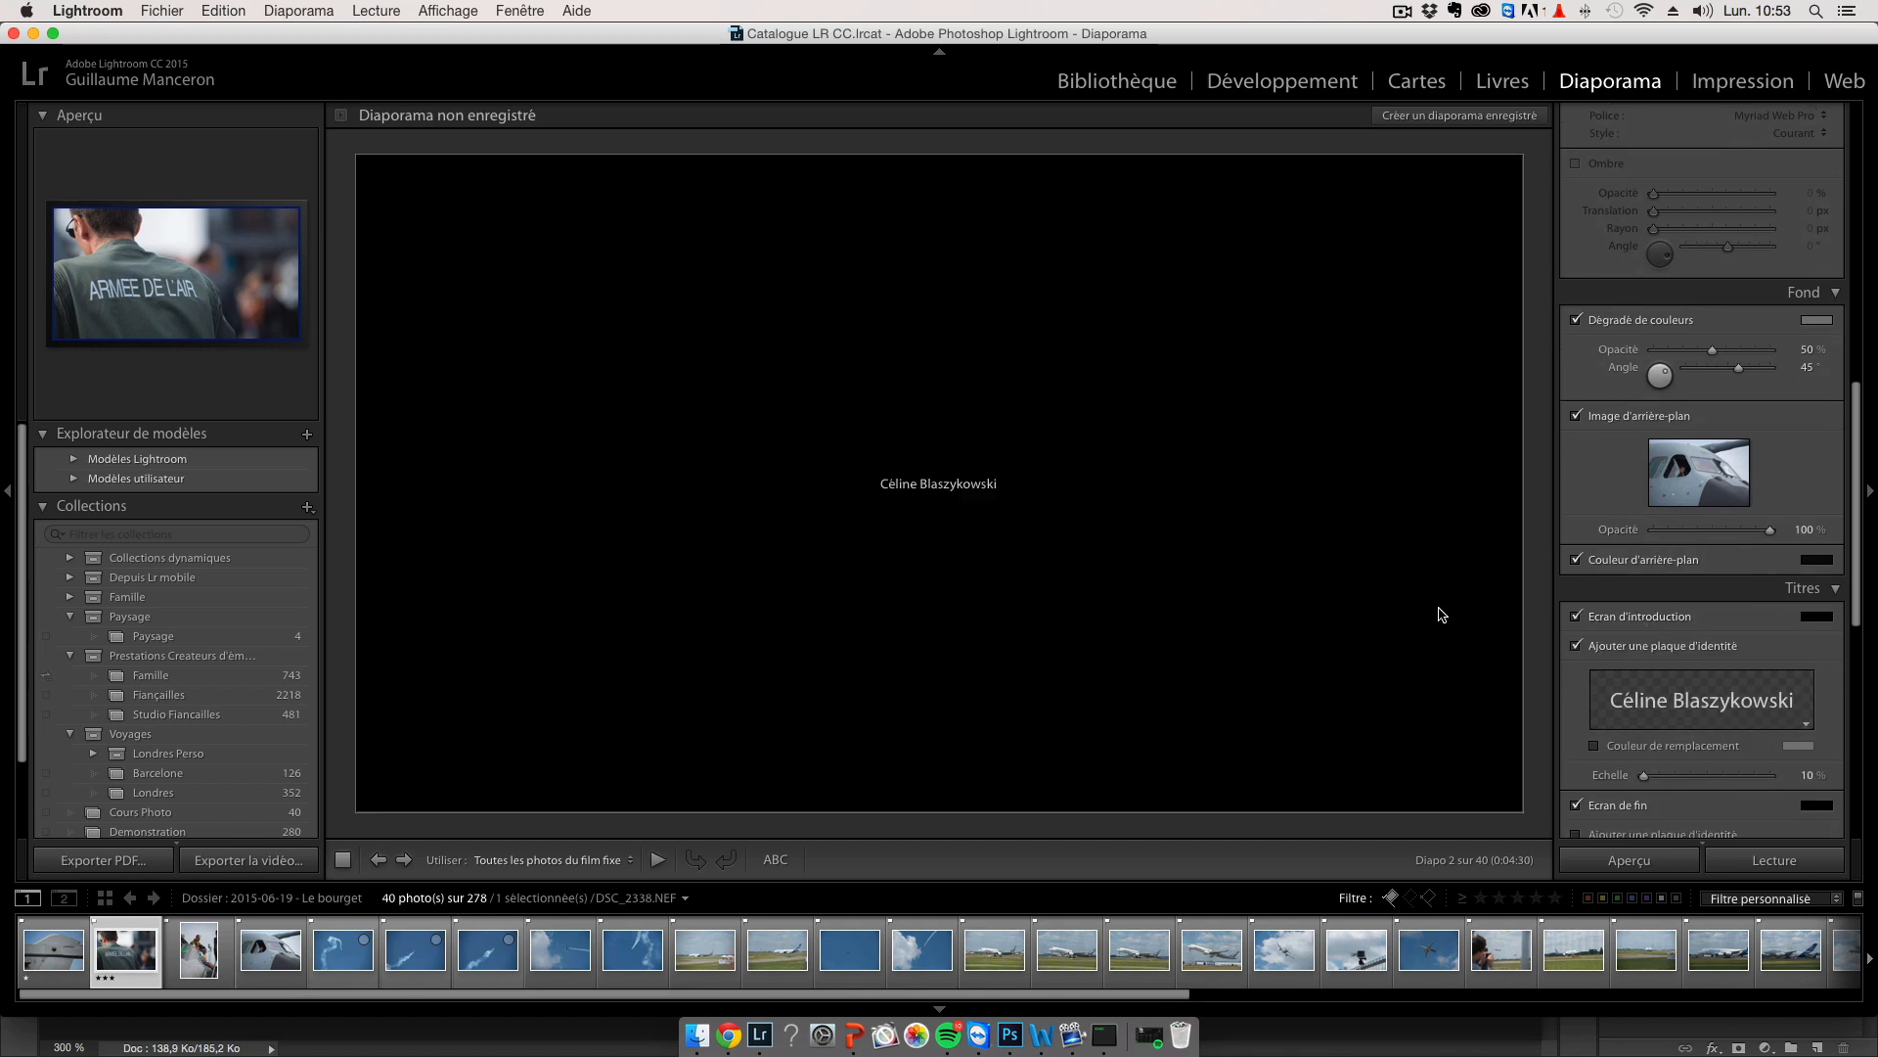
pyautogui.scroll(-1, 1678, 675)
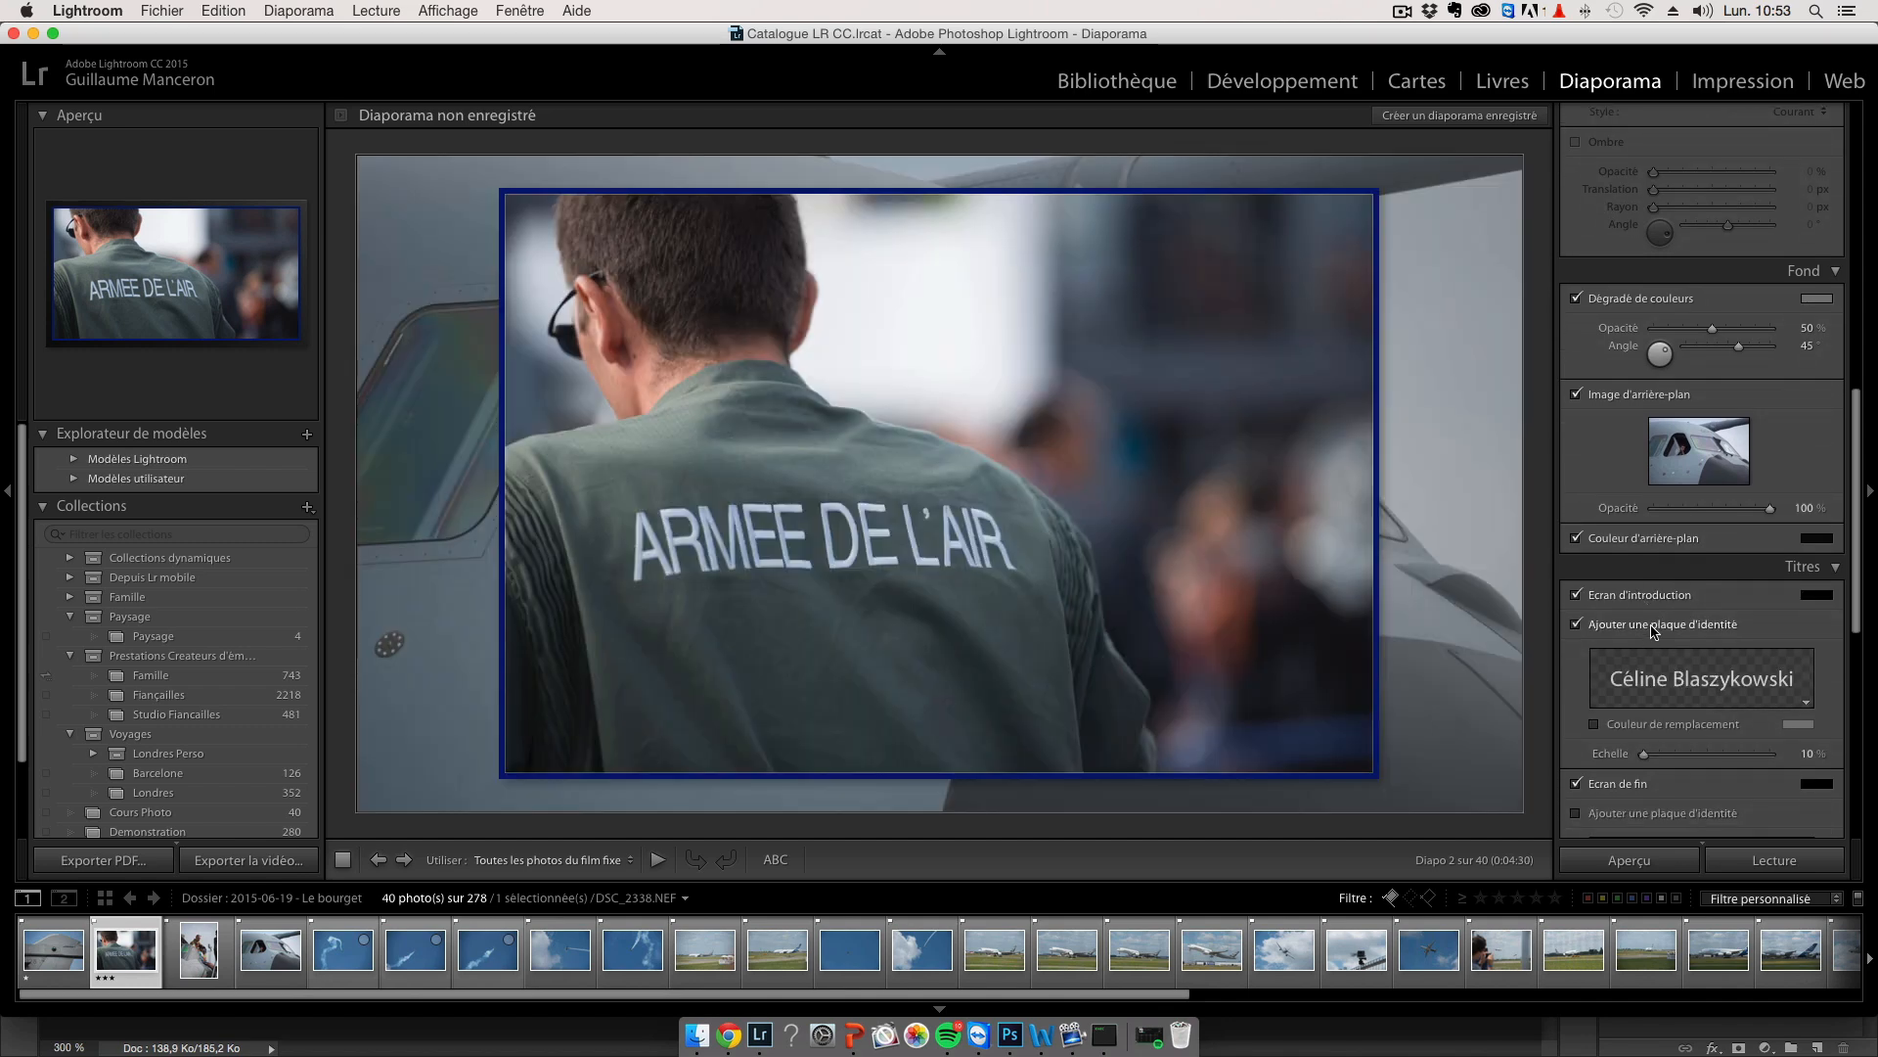
# Change the intro identity plate text to 'Salon du Bourget 2015' at font size 48.
pyautogui.click(1653, 627)
pyautogui.click(1653, 628)
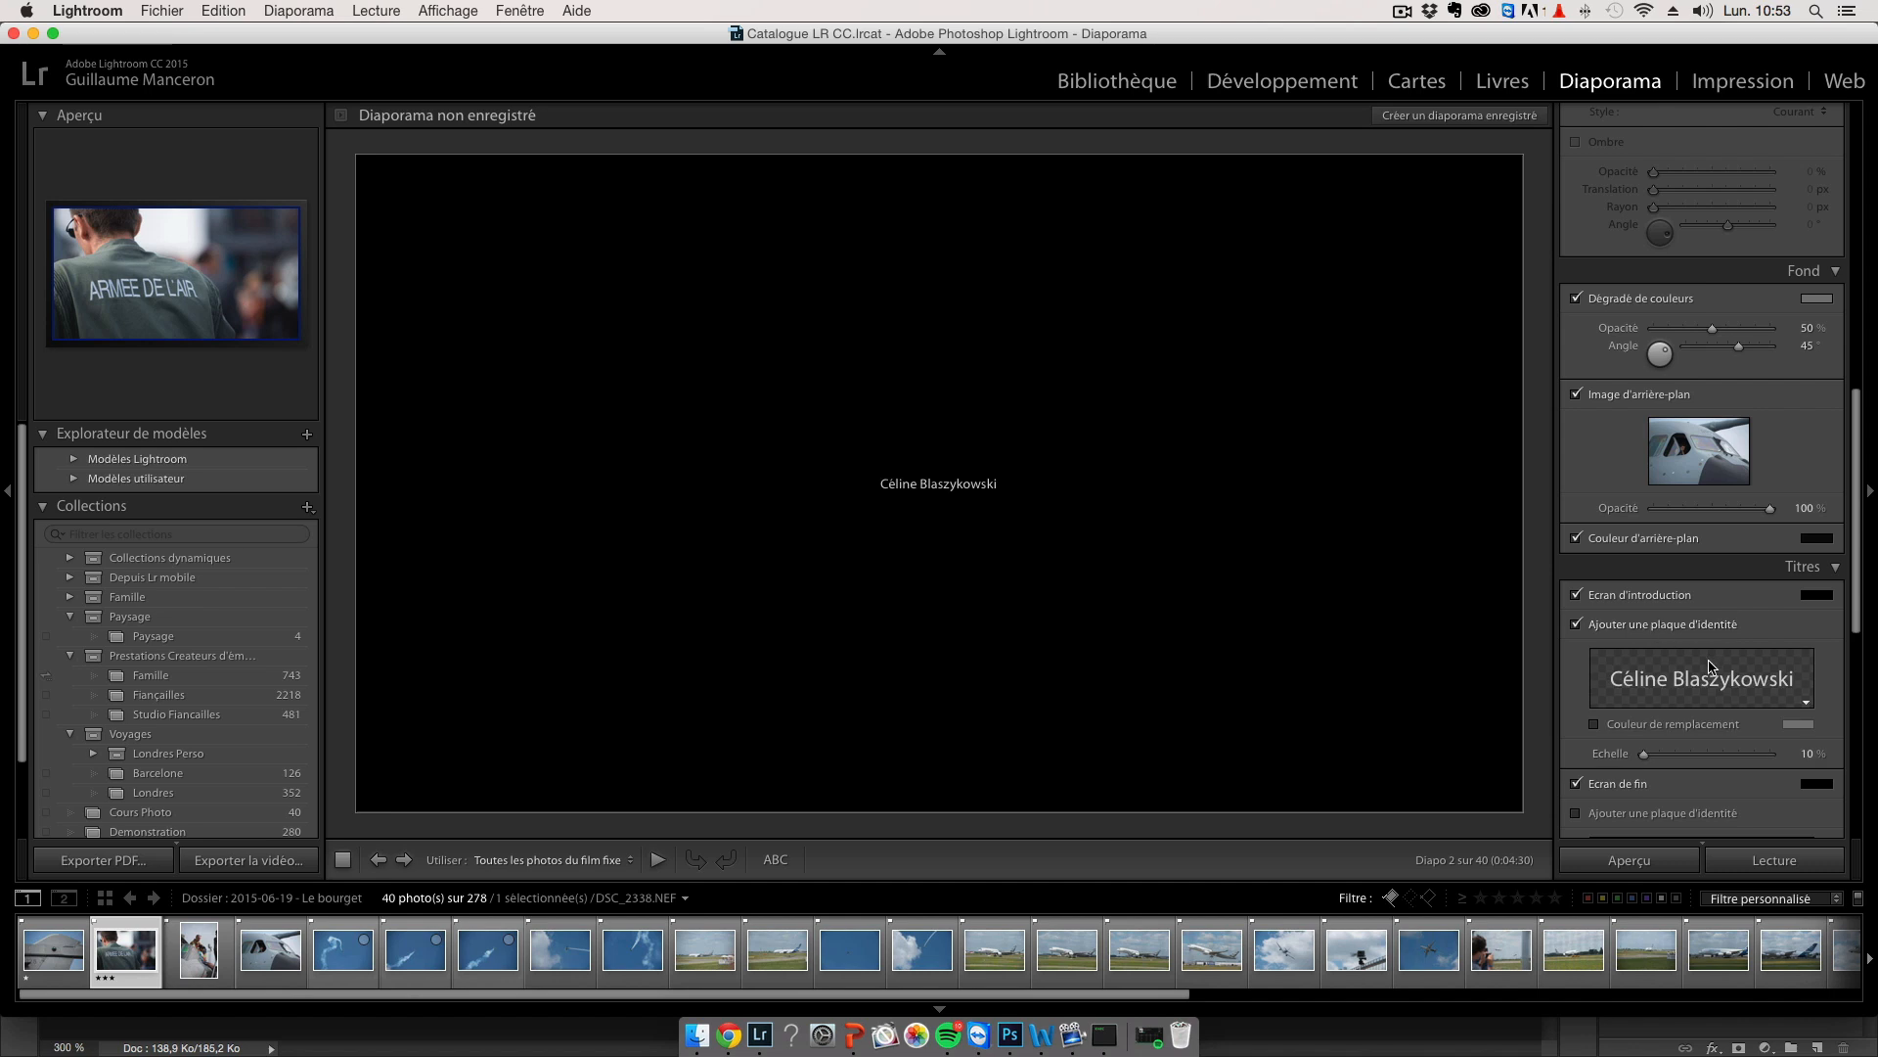
pyautogui.click(1722, 685)
pyautogui.click(1730, 712)
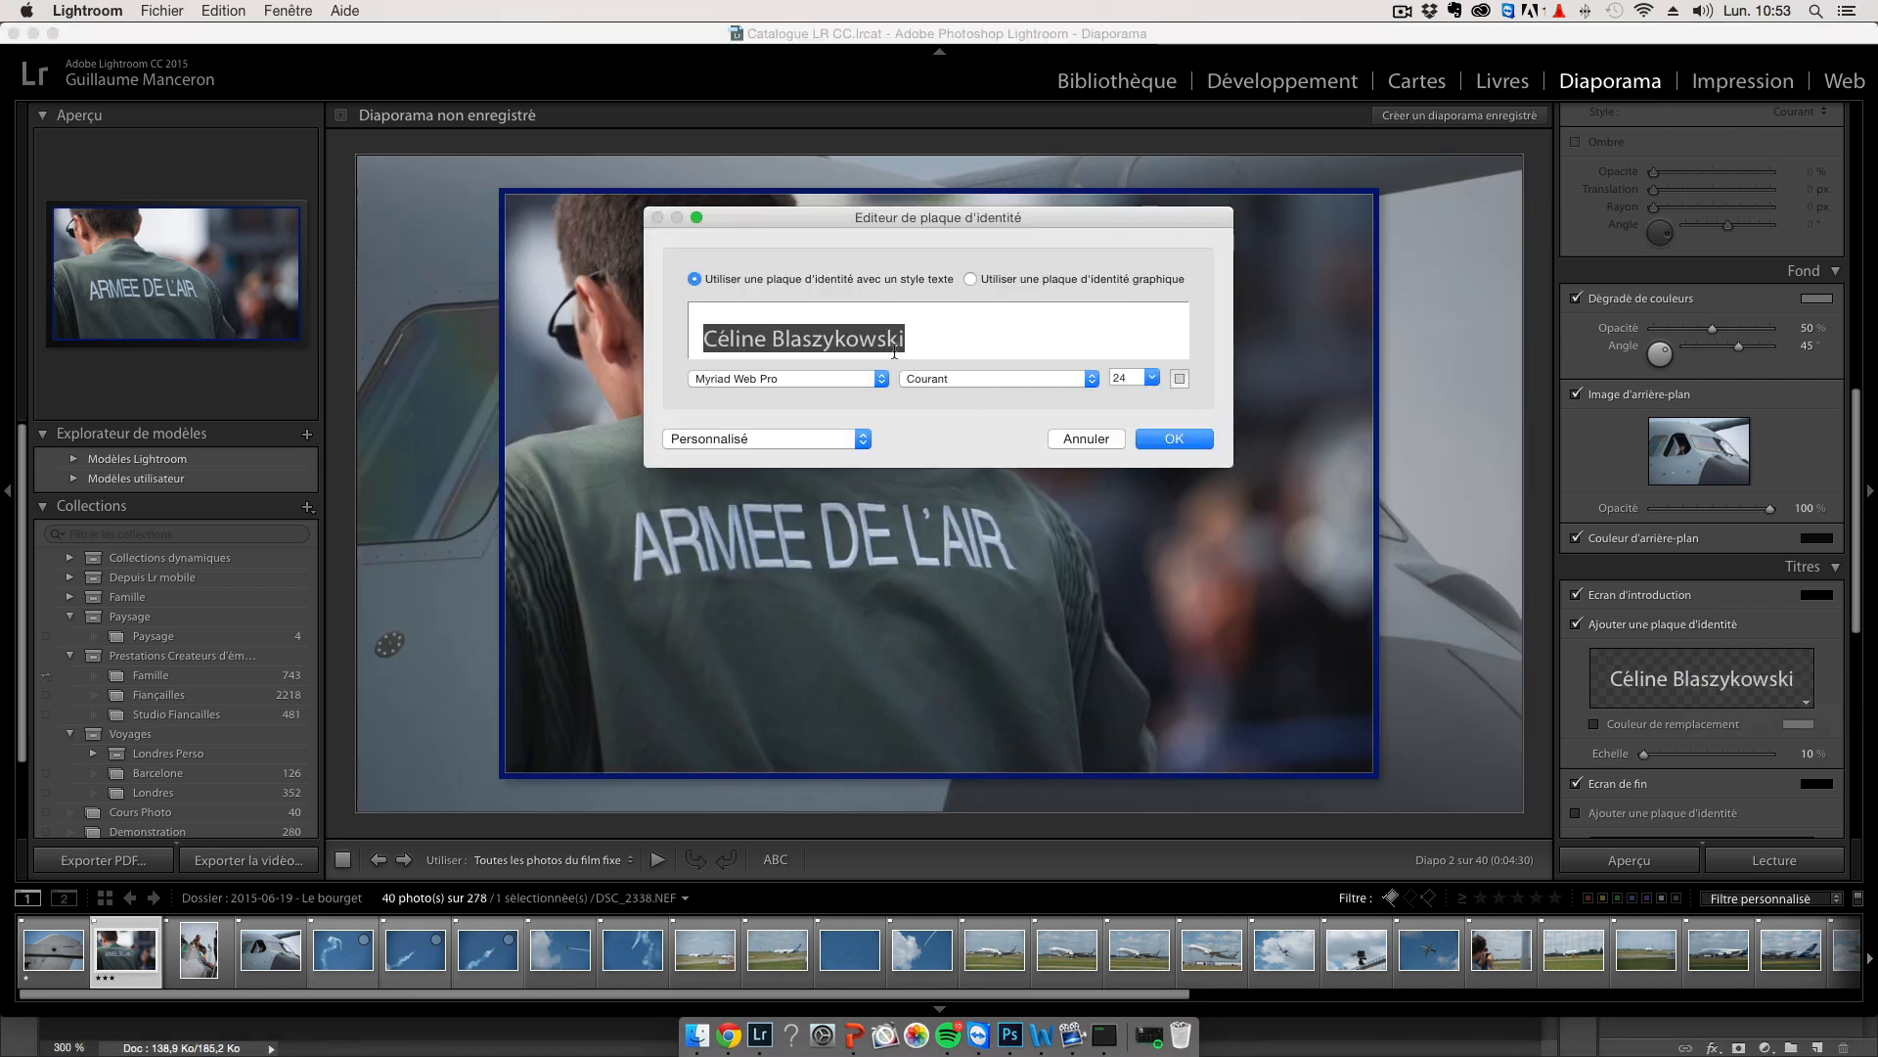
pyautogui.write('Salon du Bour')
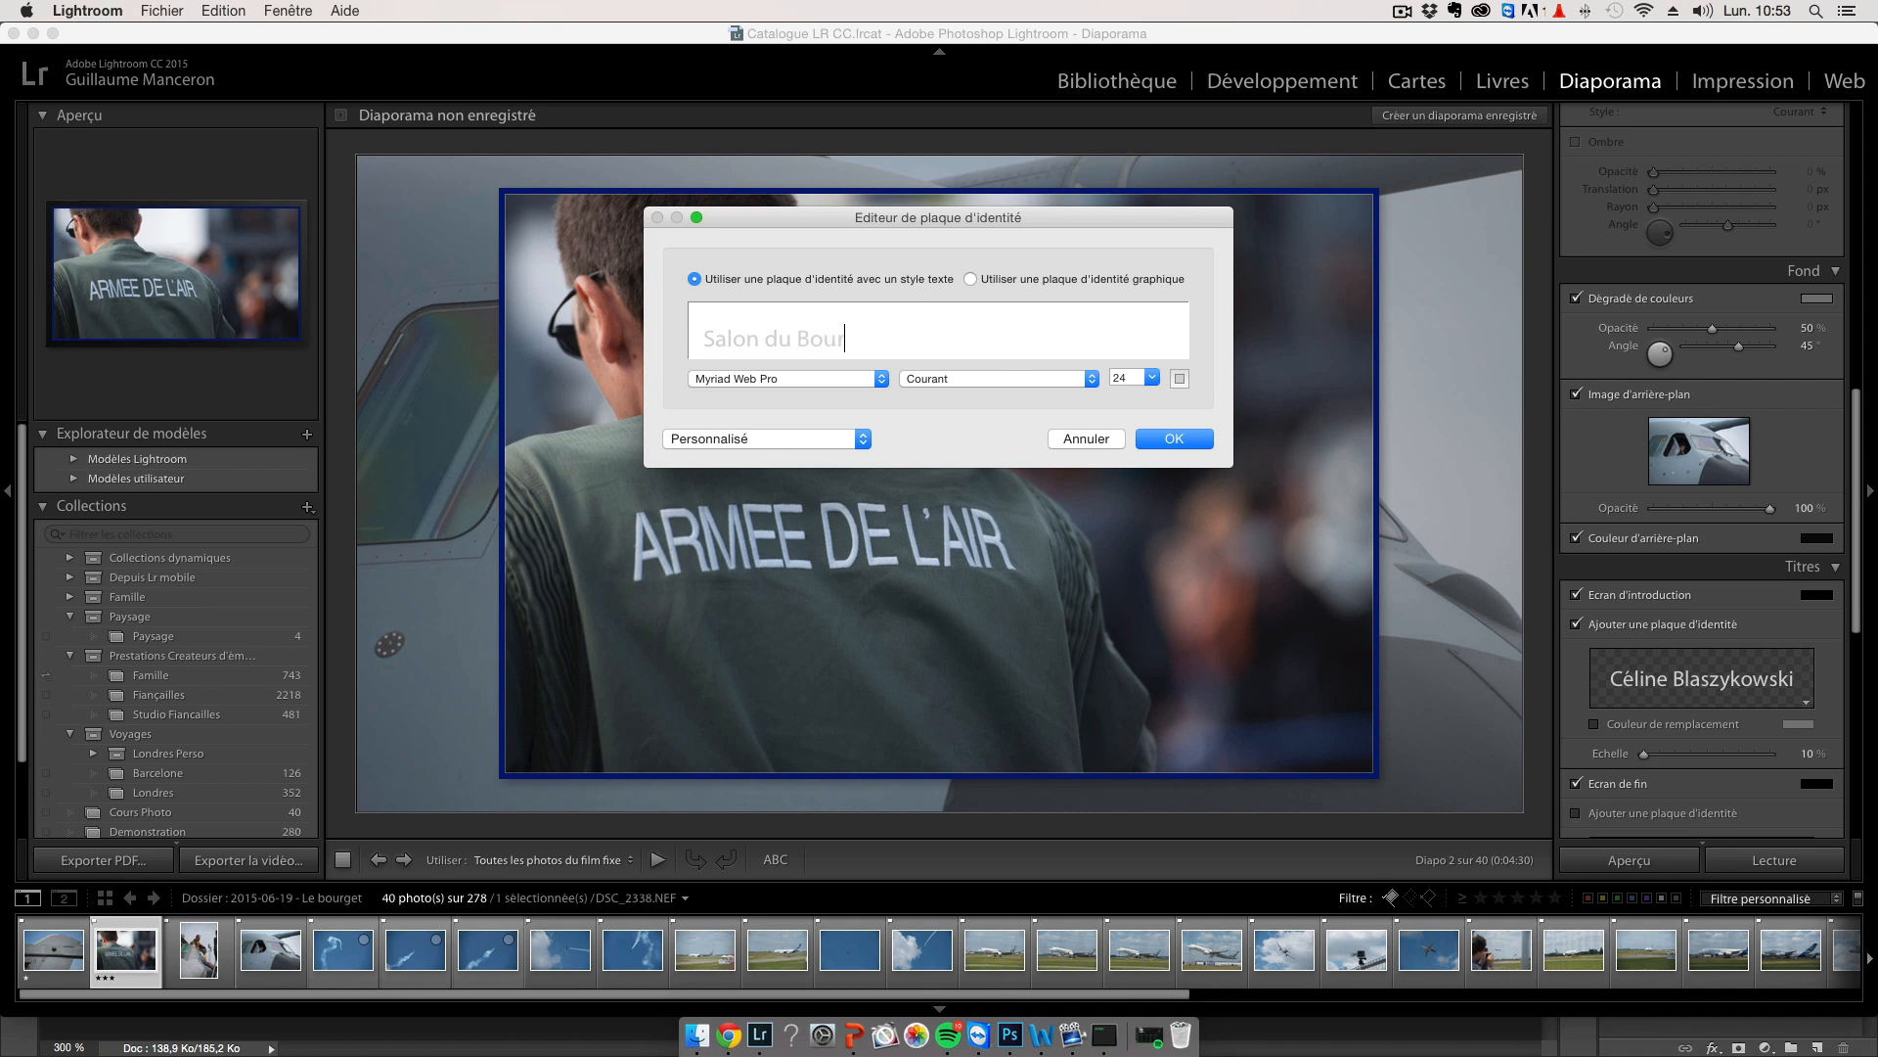
pyautogui.write('get 2015')
pyautogui.press('super+a')
pyautogui.click(1125, 378)
pyautogui.click(1152, 378)
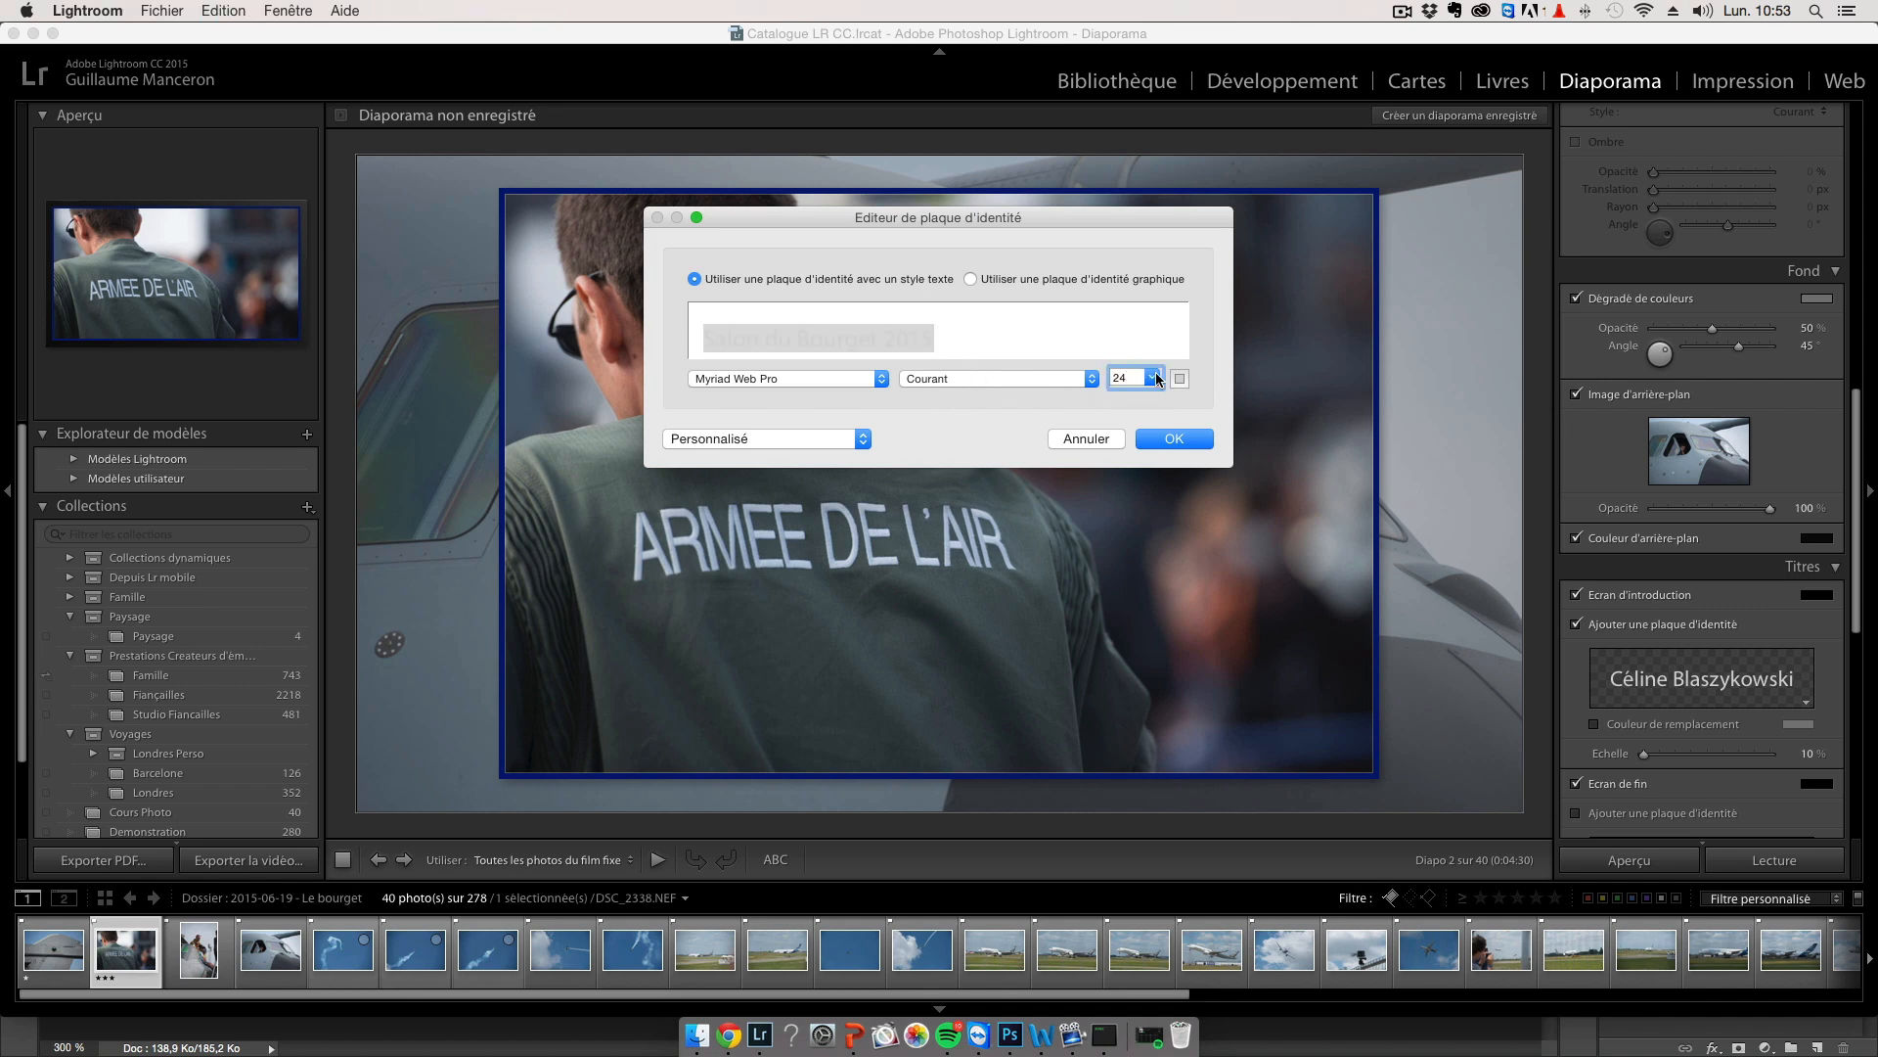
pyautogui.click(1130, 435)
pyautogui.click(1174, 439)
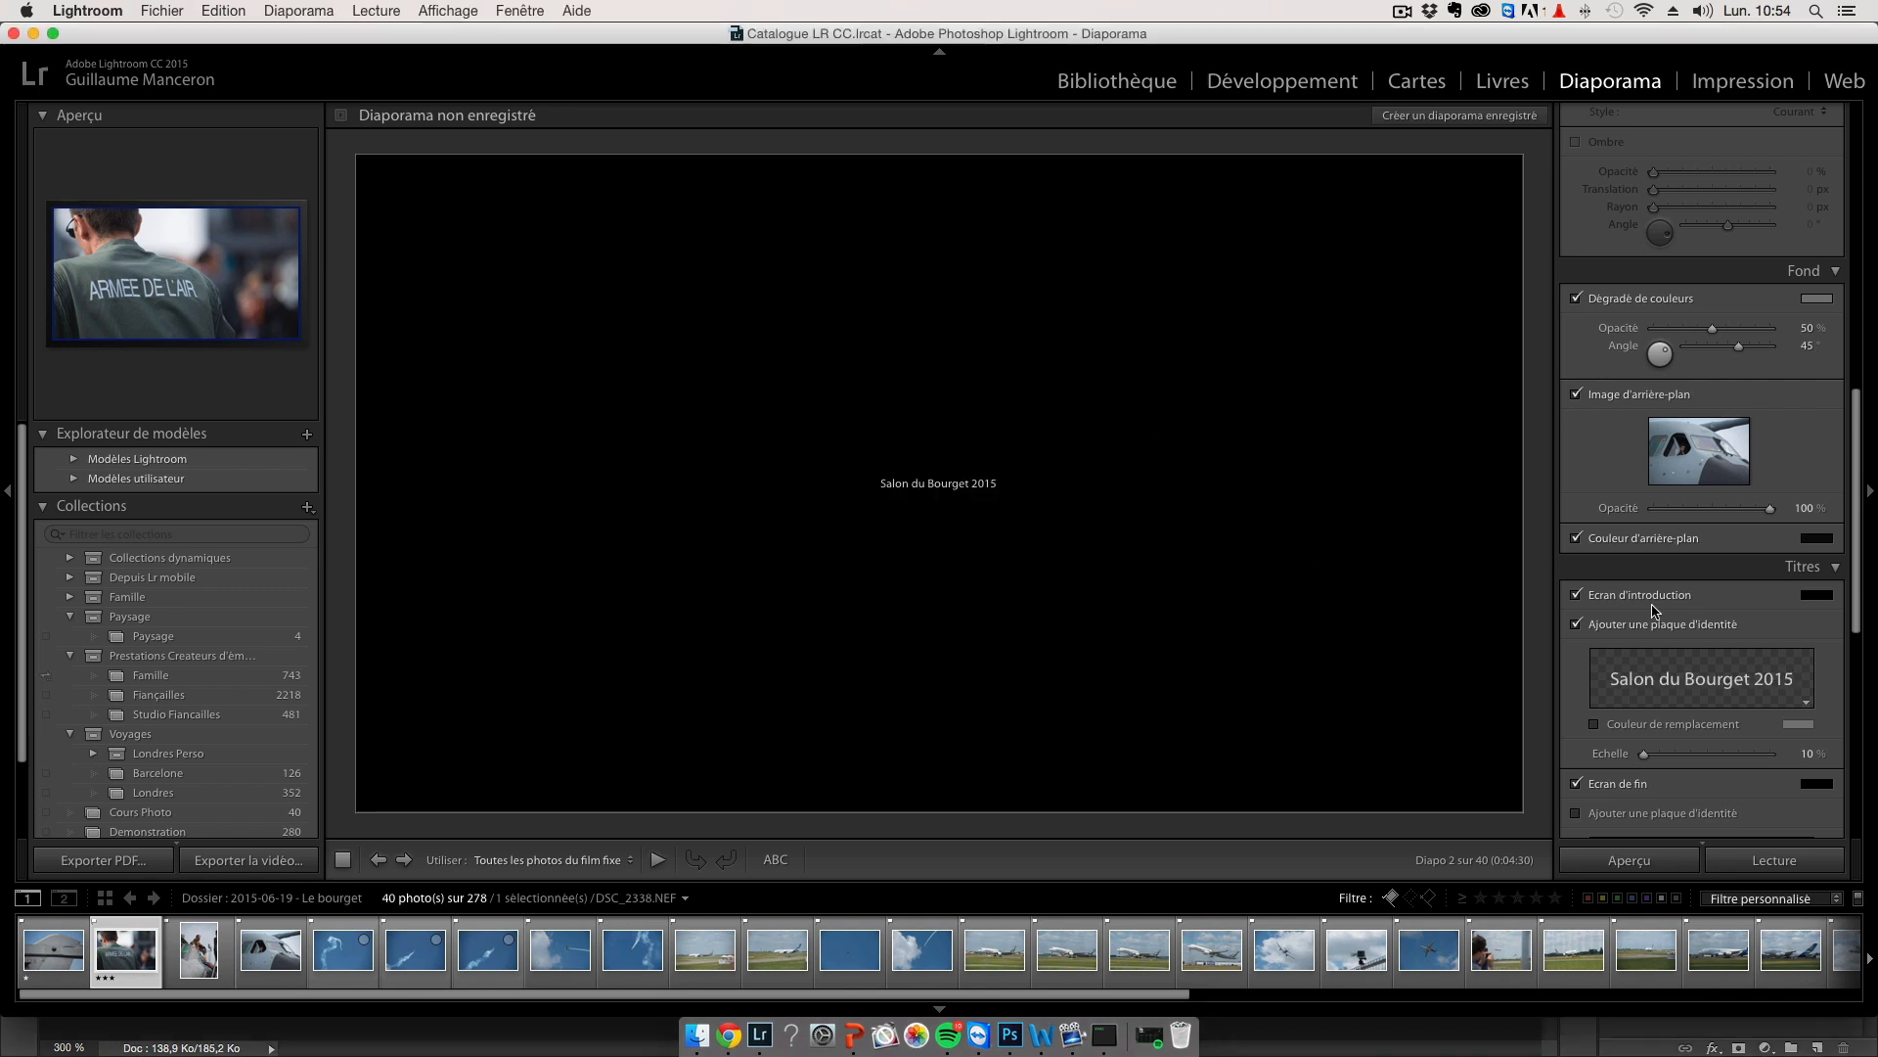
# Scale the intro title up to 57% with the Echelle slider.
pyautogui.scroll(-1, 1668, 665)
pyautogui.moveTo(1644, 737); pyautogui.dragTo(1710, 739)
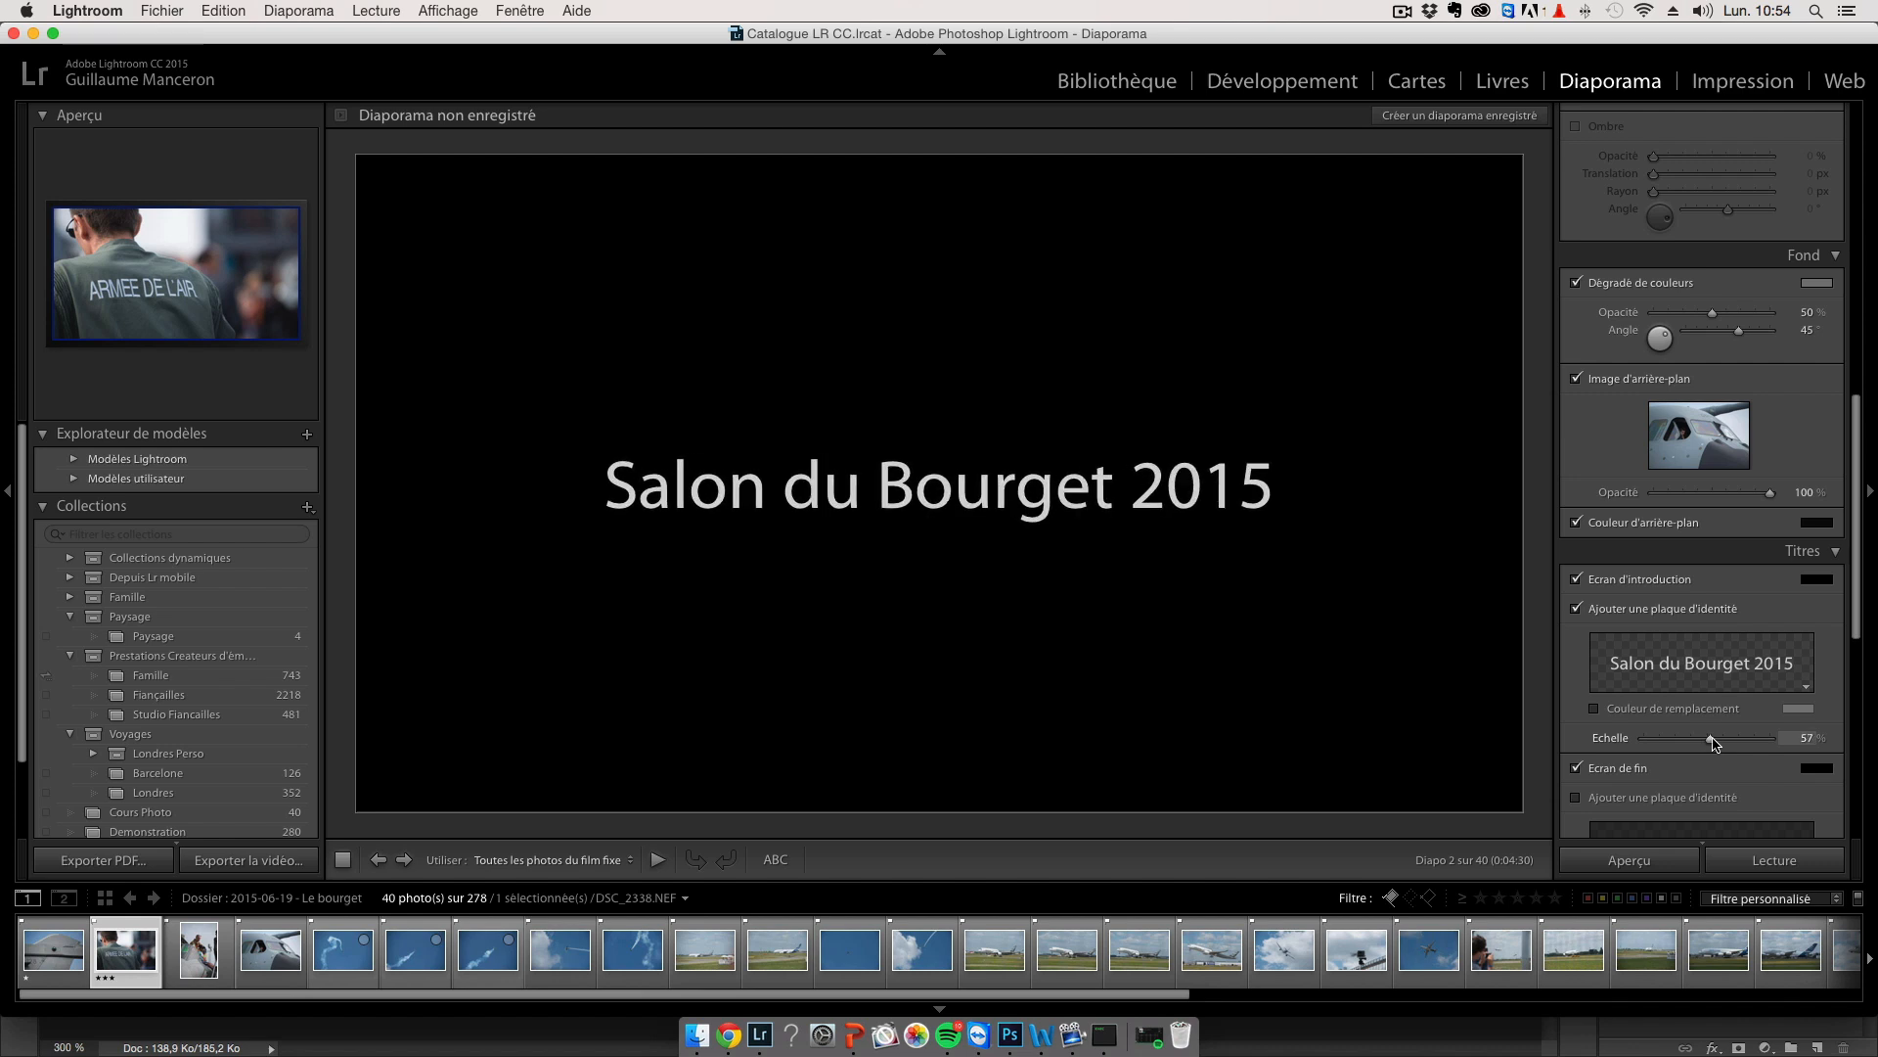
pyautogui.scroll(-4, 1683, 736)
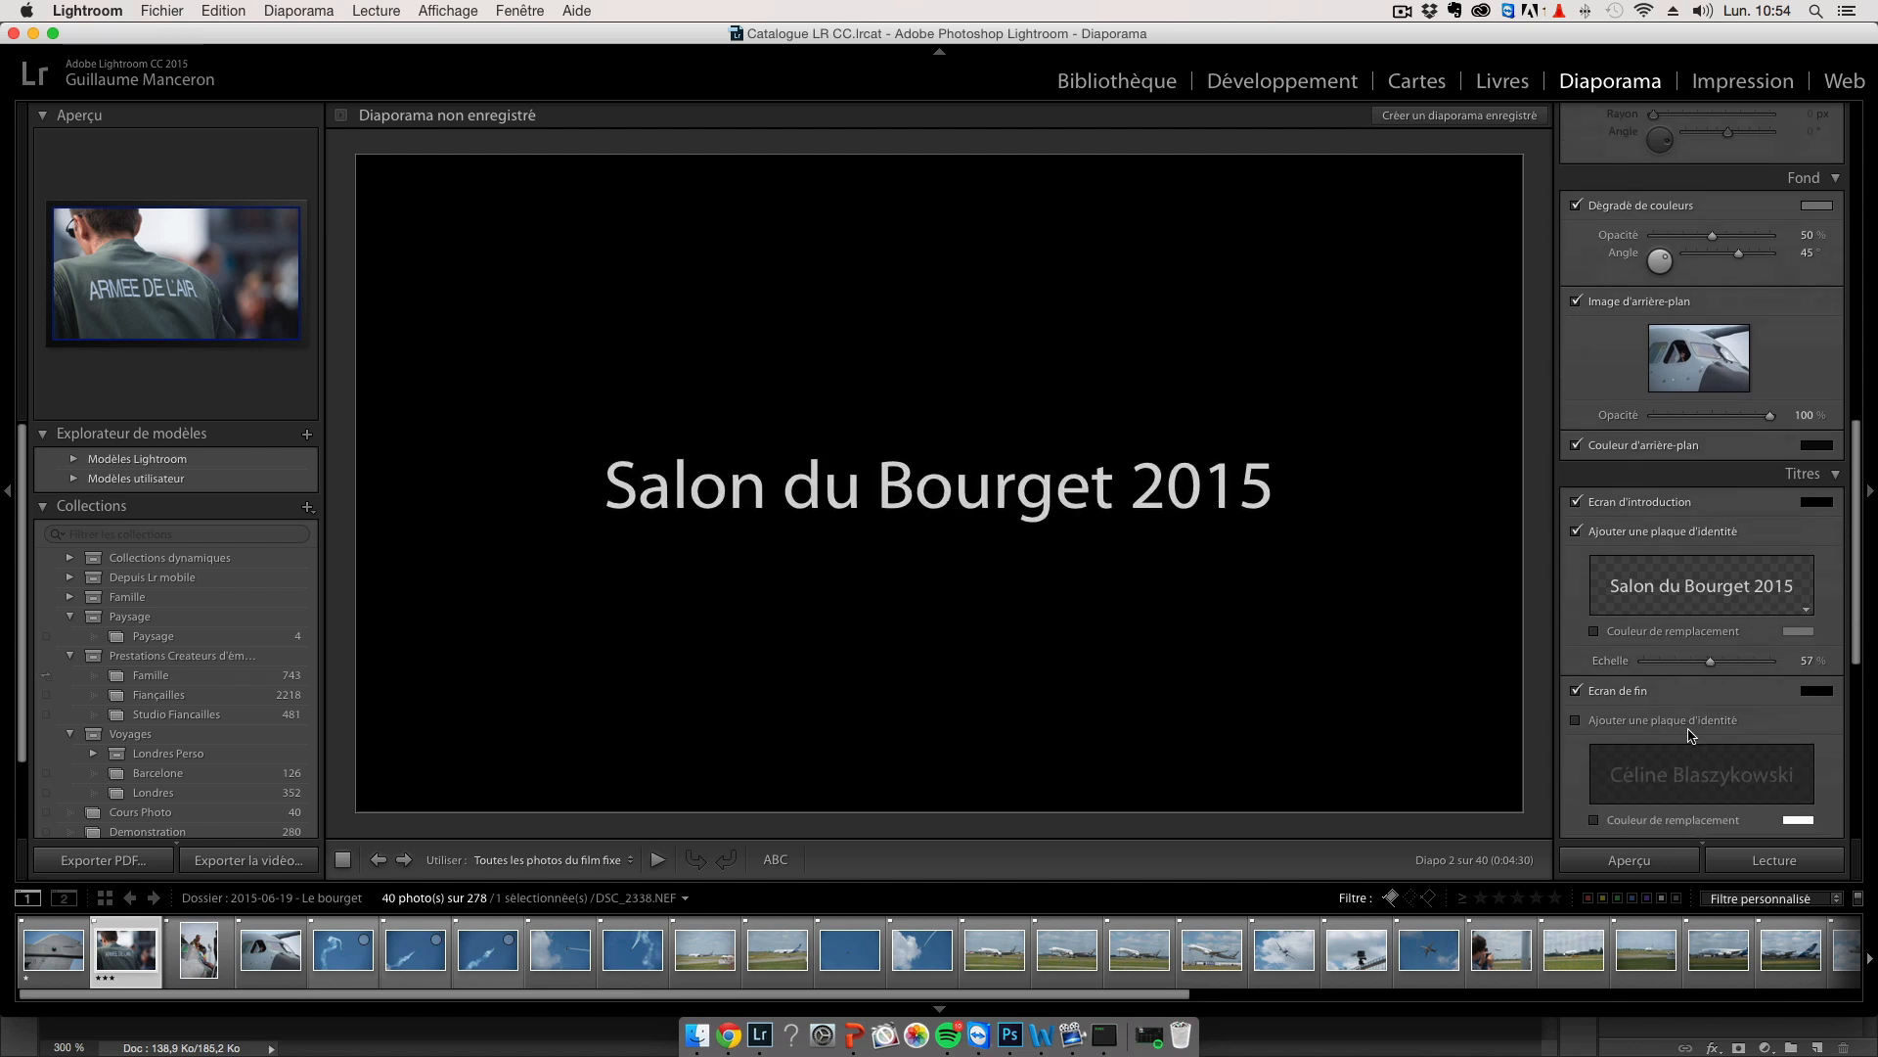
pyautogui.scroll(-2, 1676, 736)
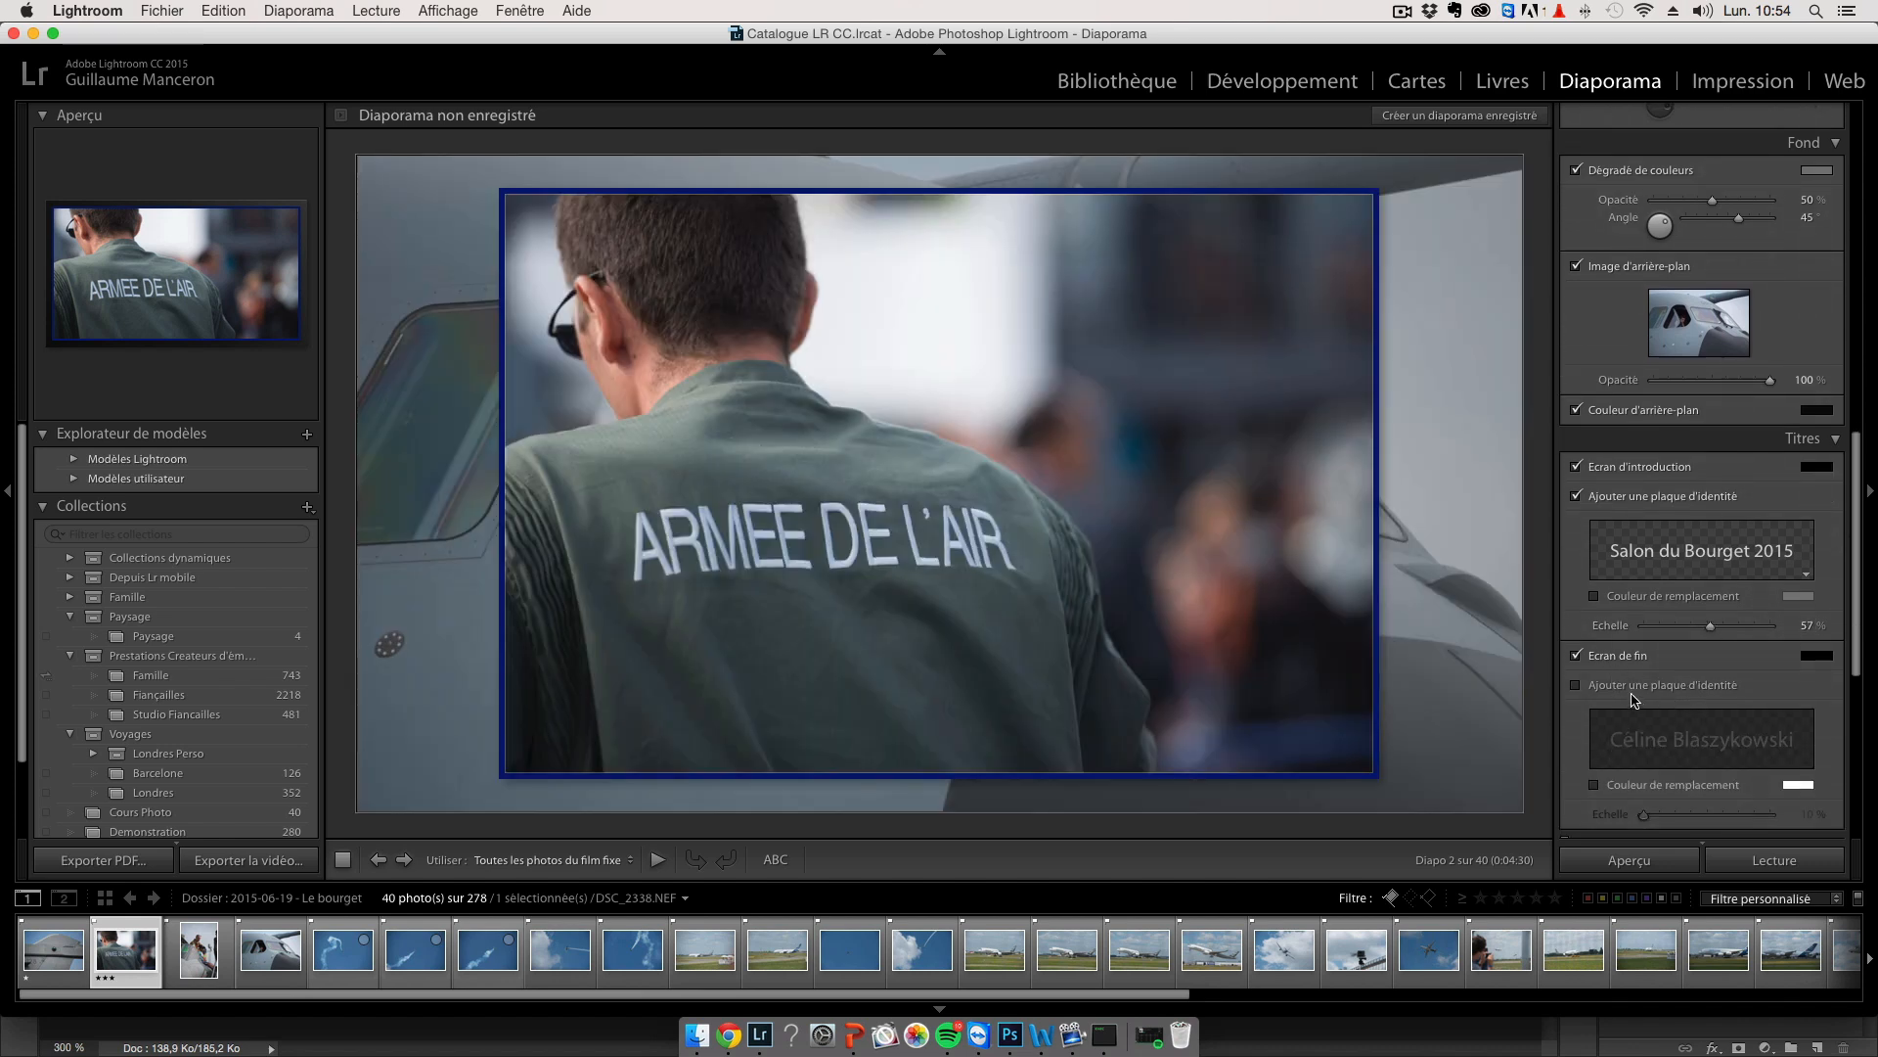
# Add an end-screen title plate reading 'Salon du Bourget 2015'.
pyautogui.click(1600, 686)
pyautogui.click(1673, 759)
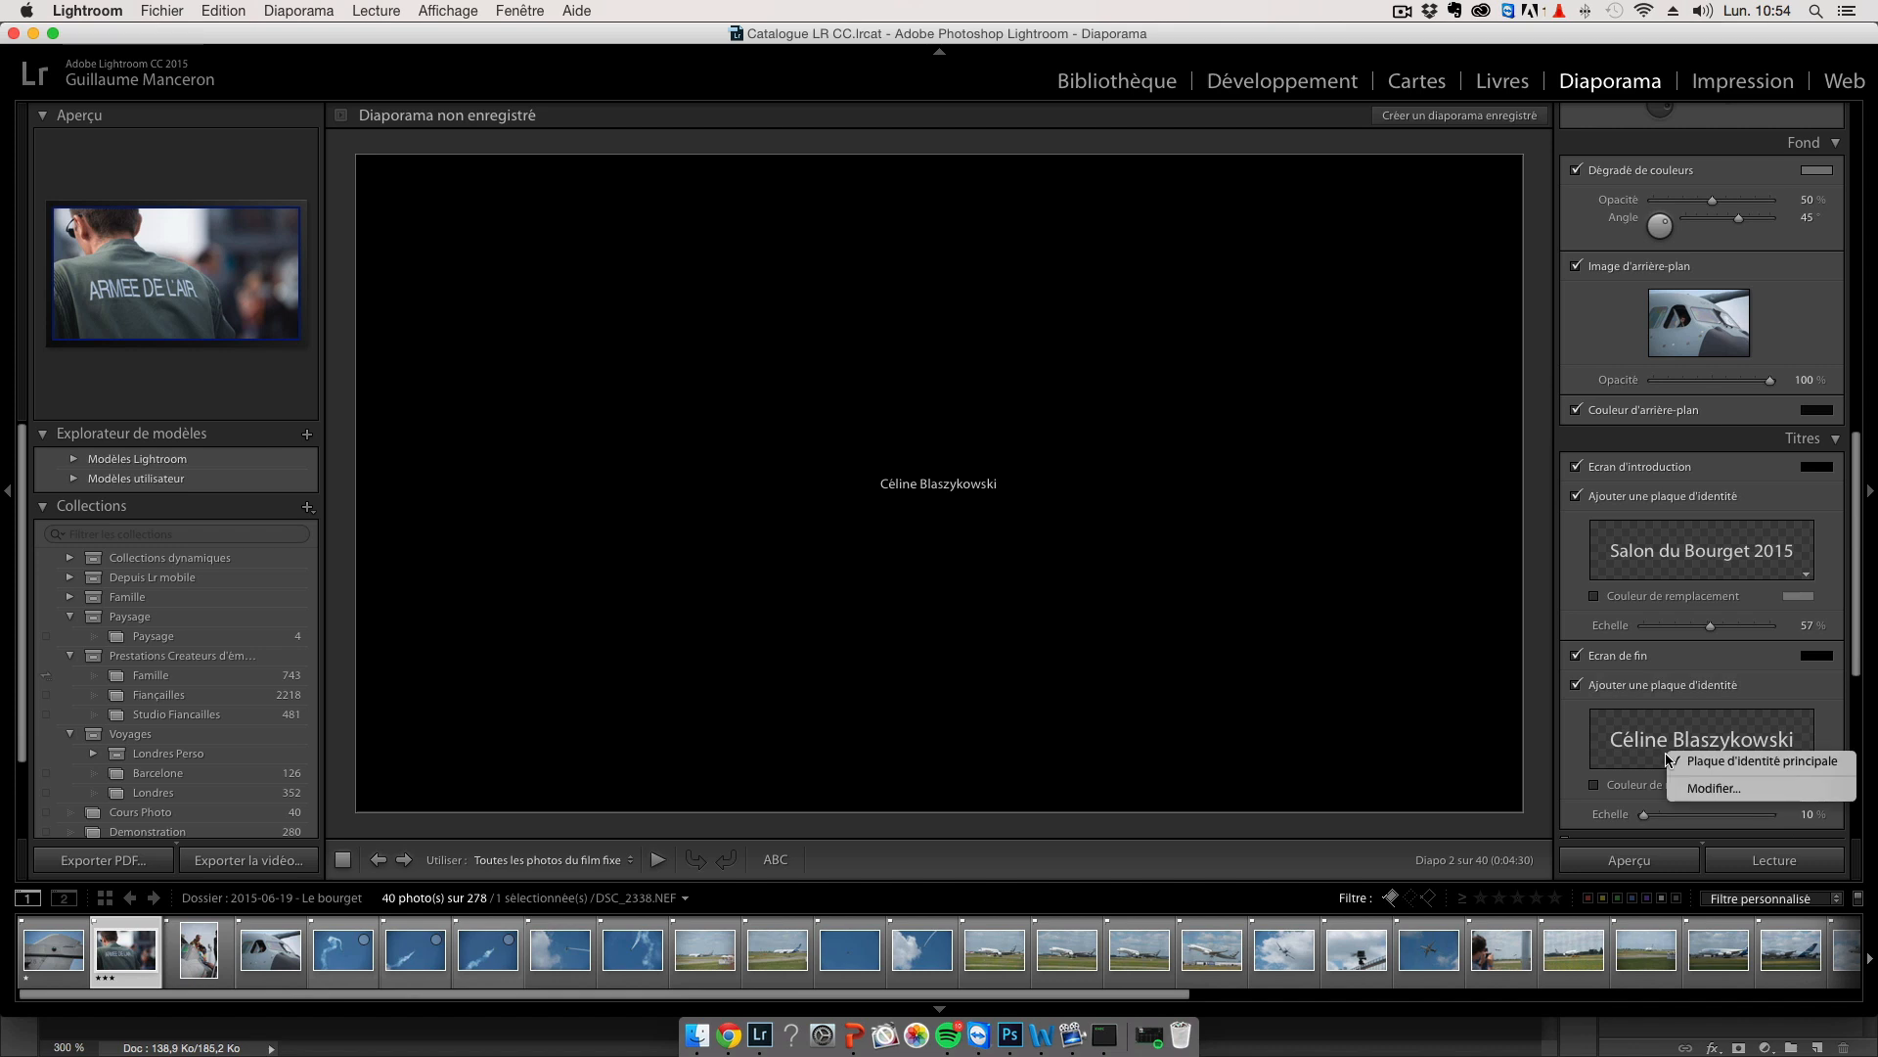
pyautogui.click(1722, 789)
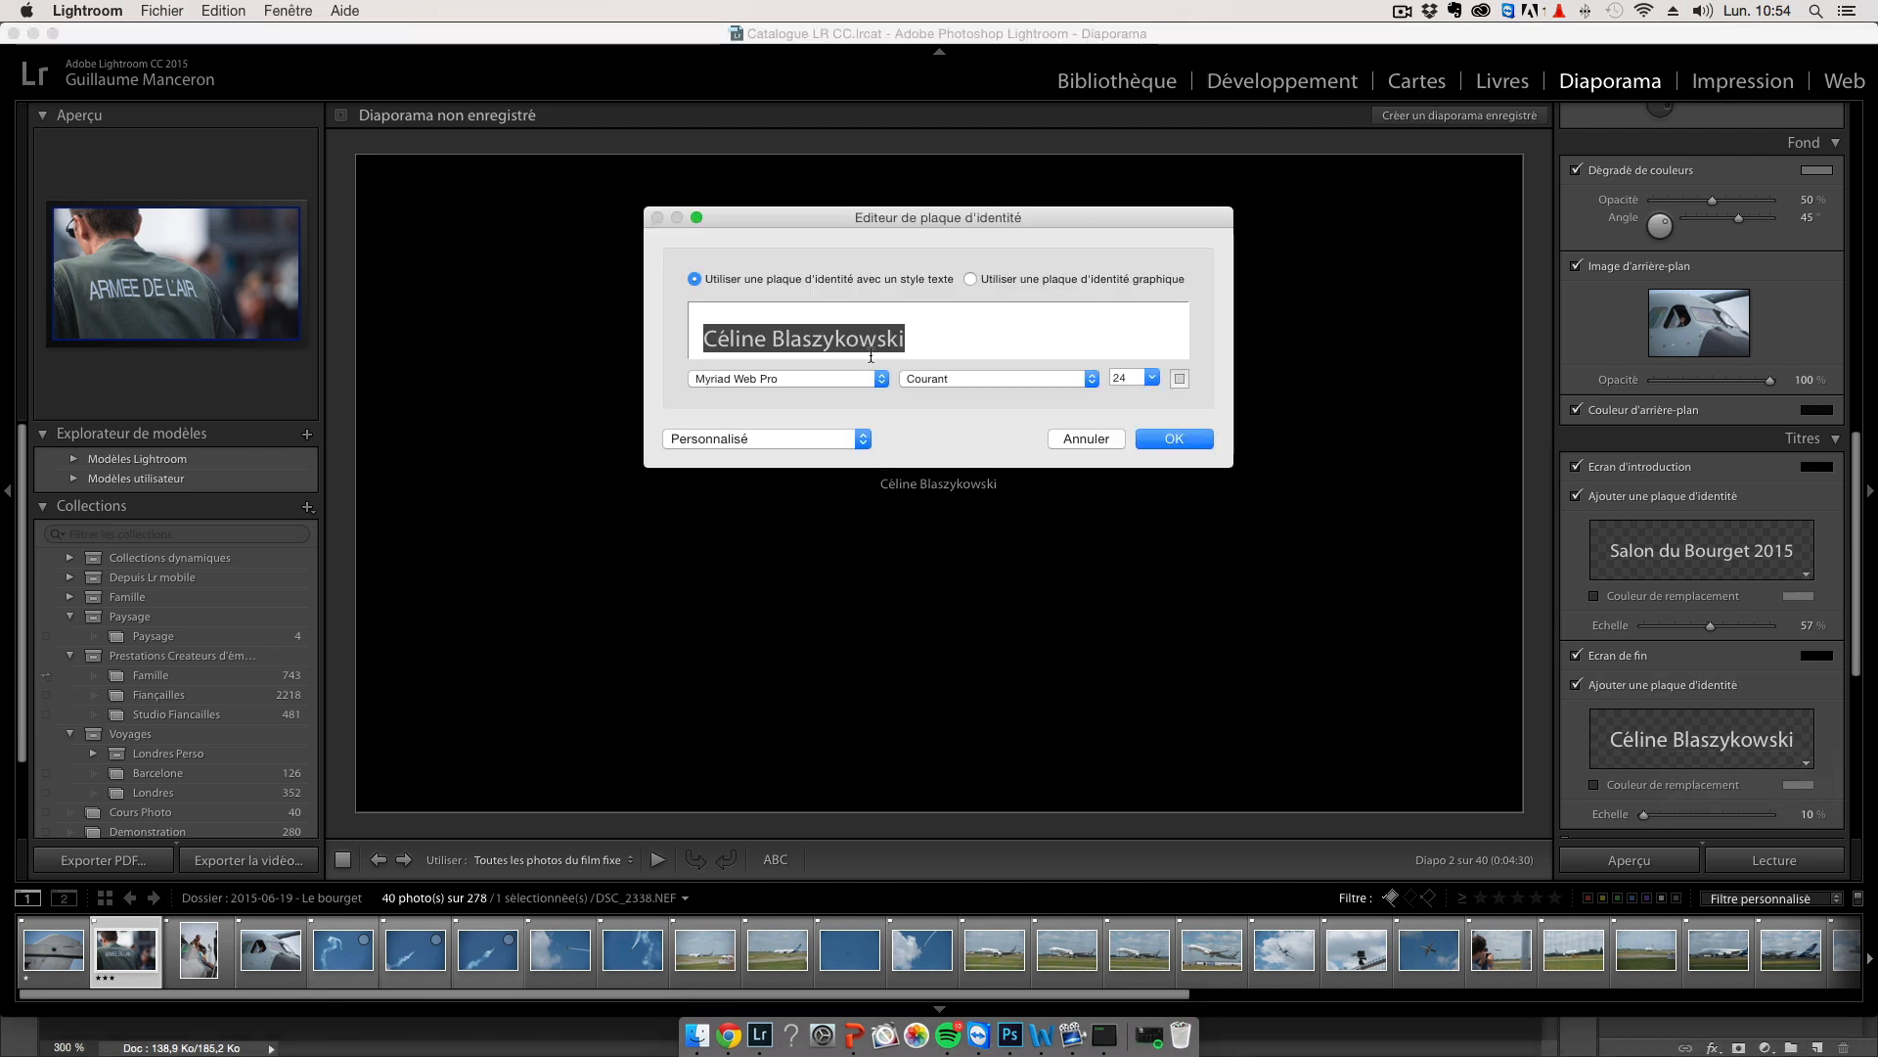
pyautogui.write('Salon du B')
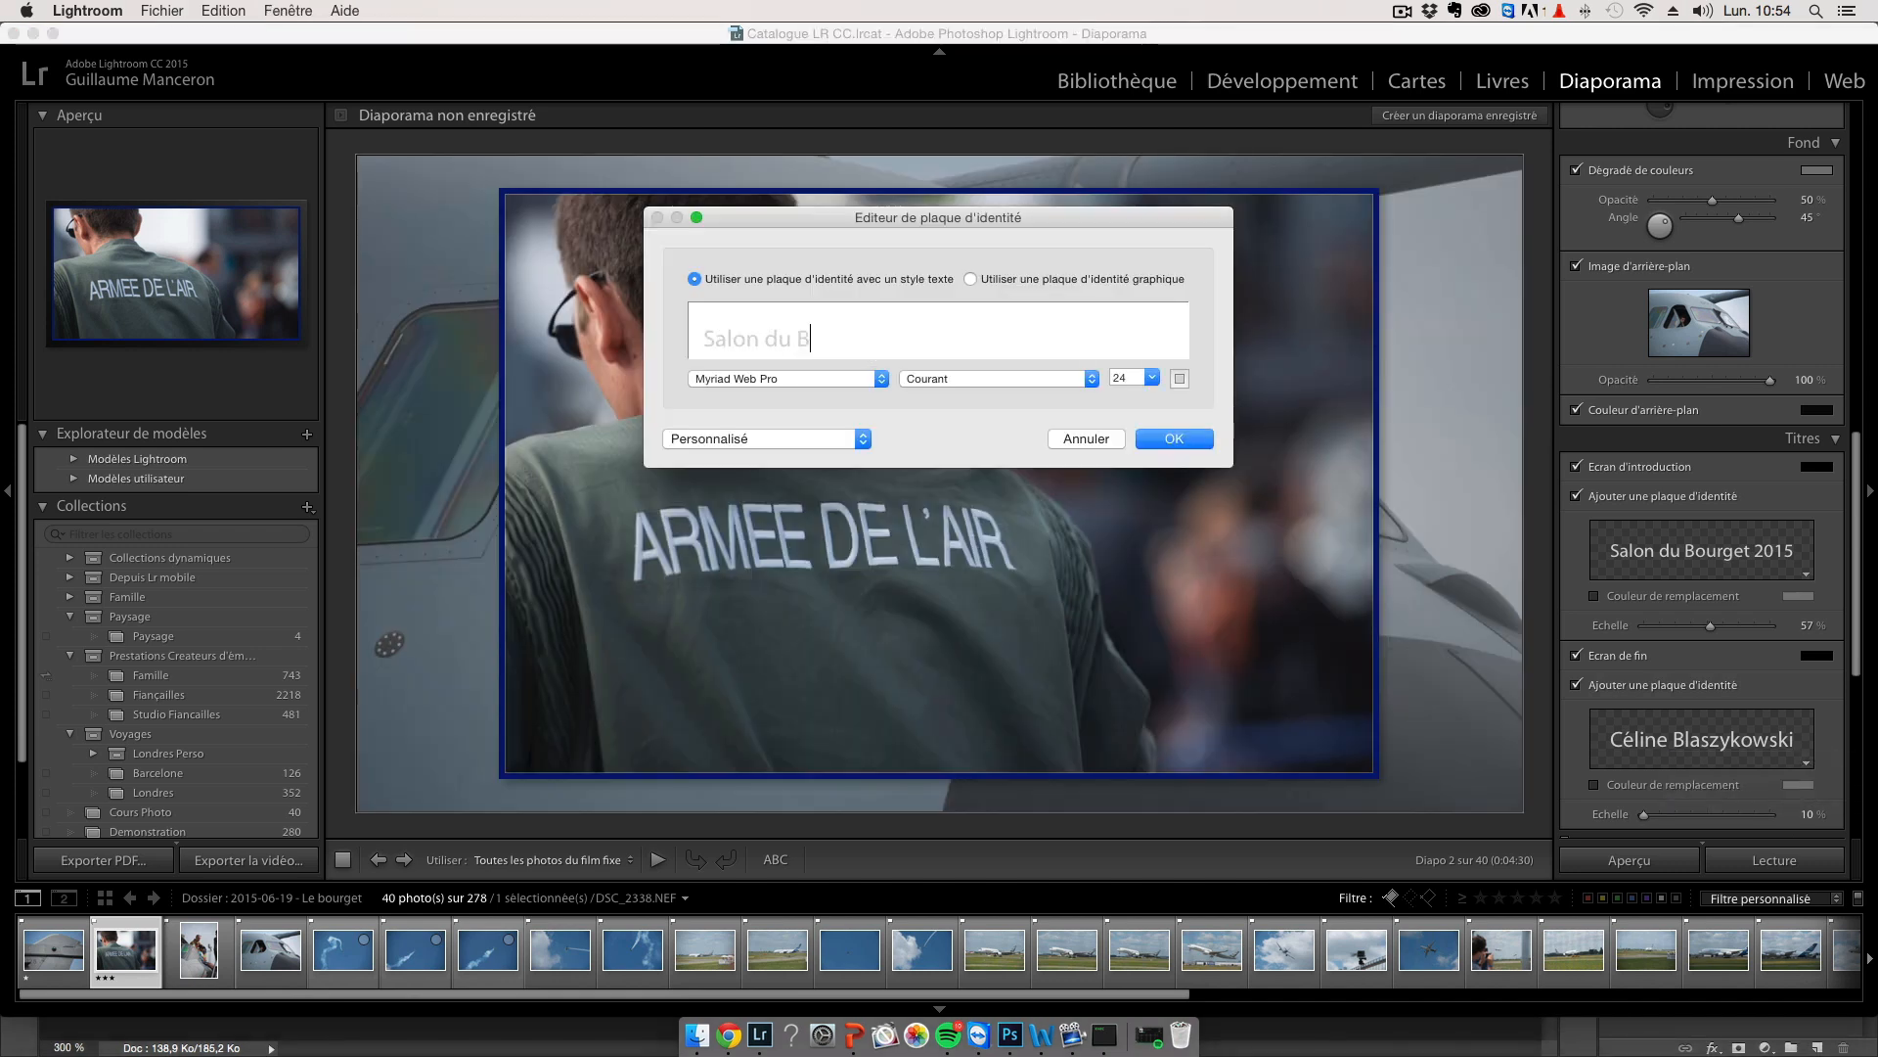
pyautogui.write('ourget 2015')
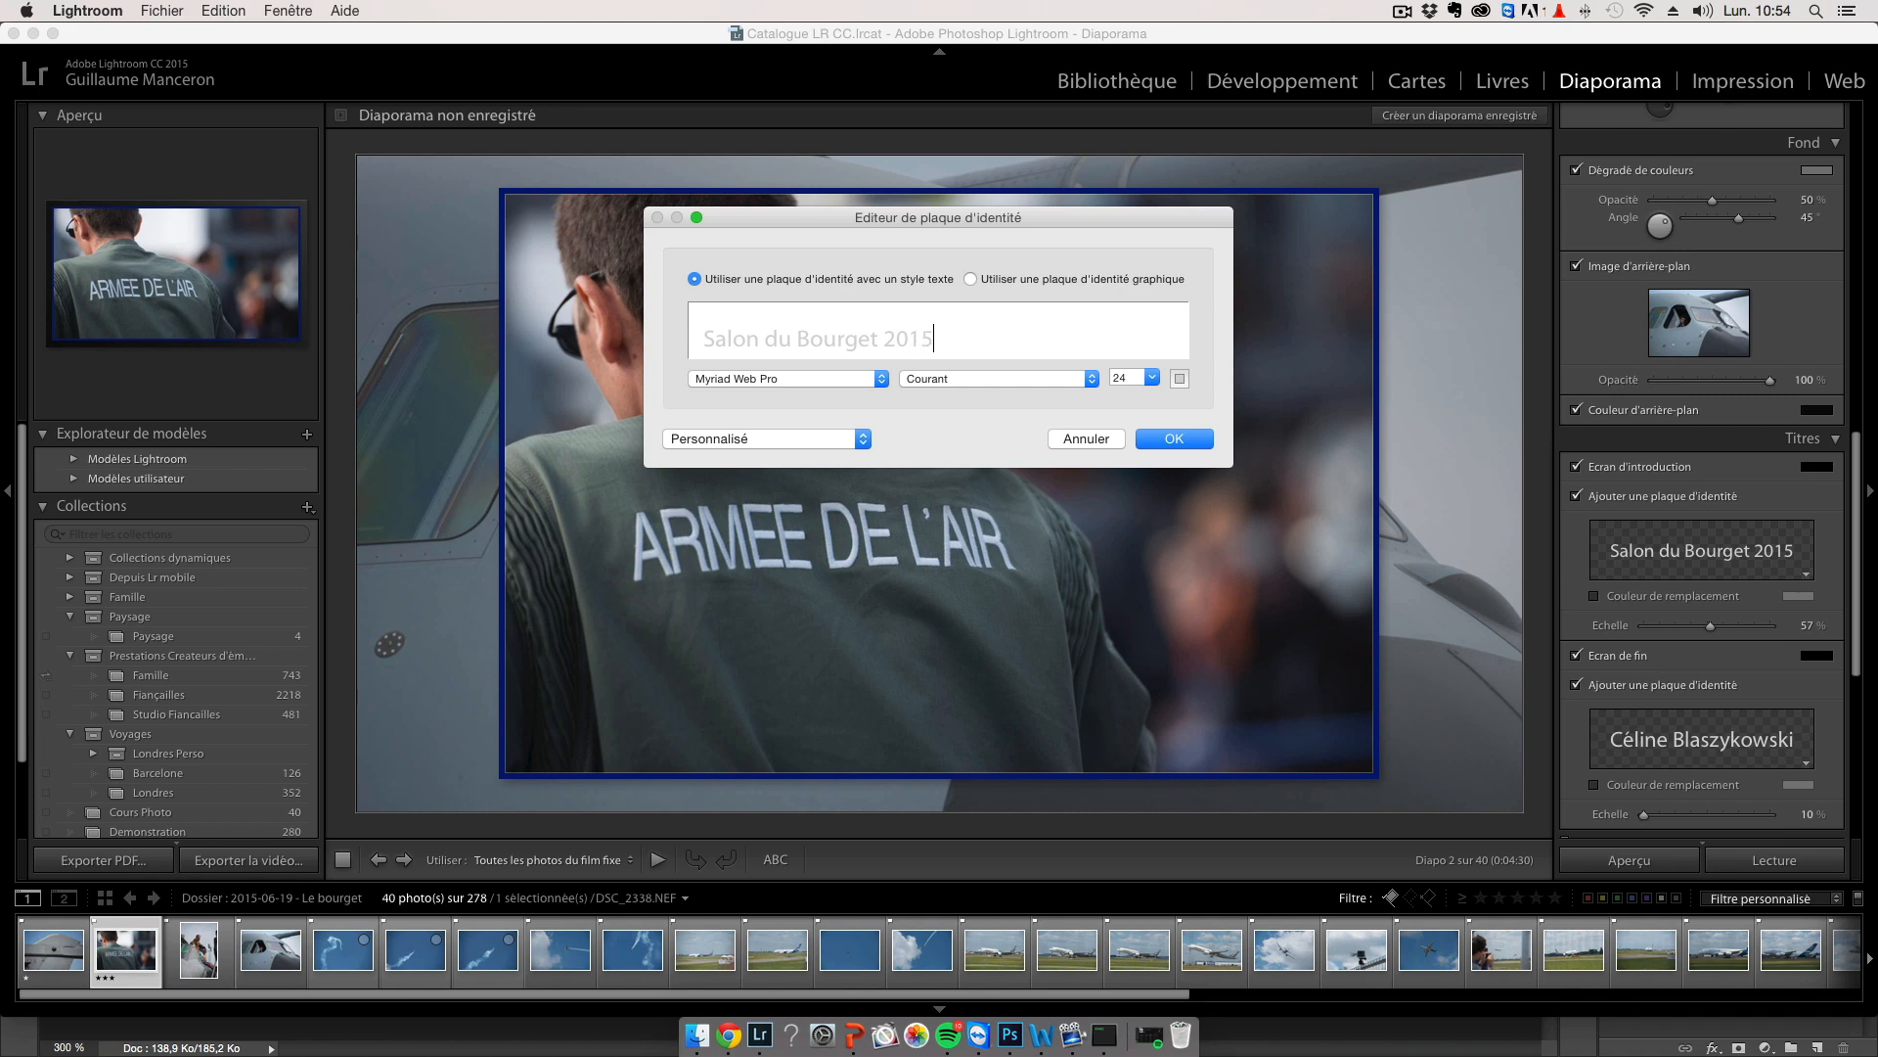
pyautogui.press('Return')
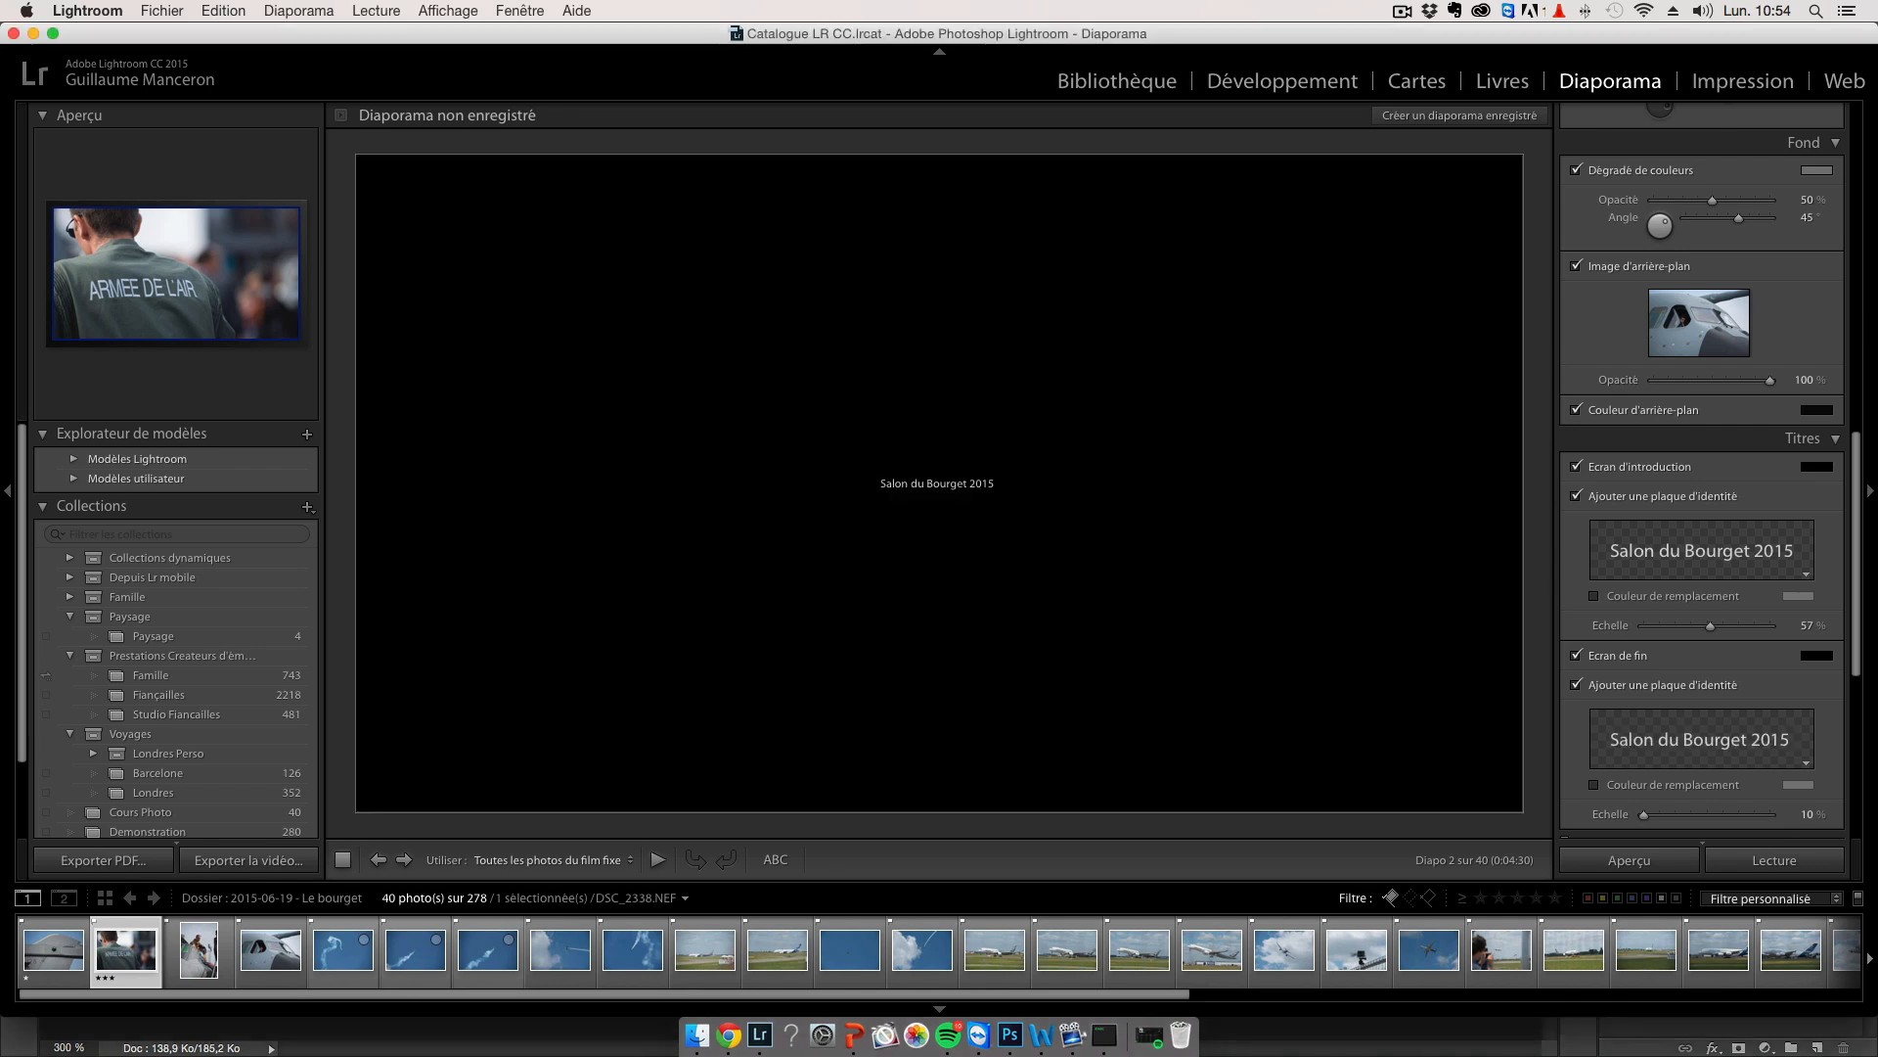
# Extend the end title with ', par' and the author's name, scaled to 72%.
pyautogui.click(1656, 739)
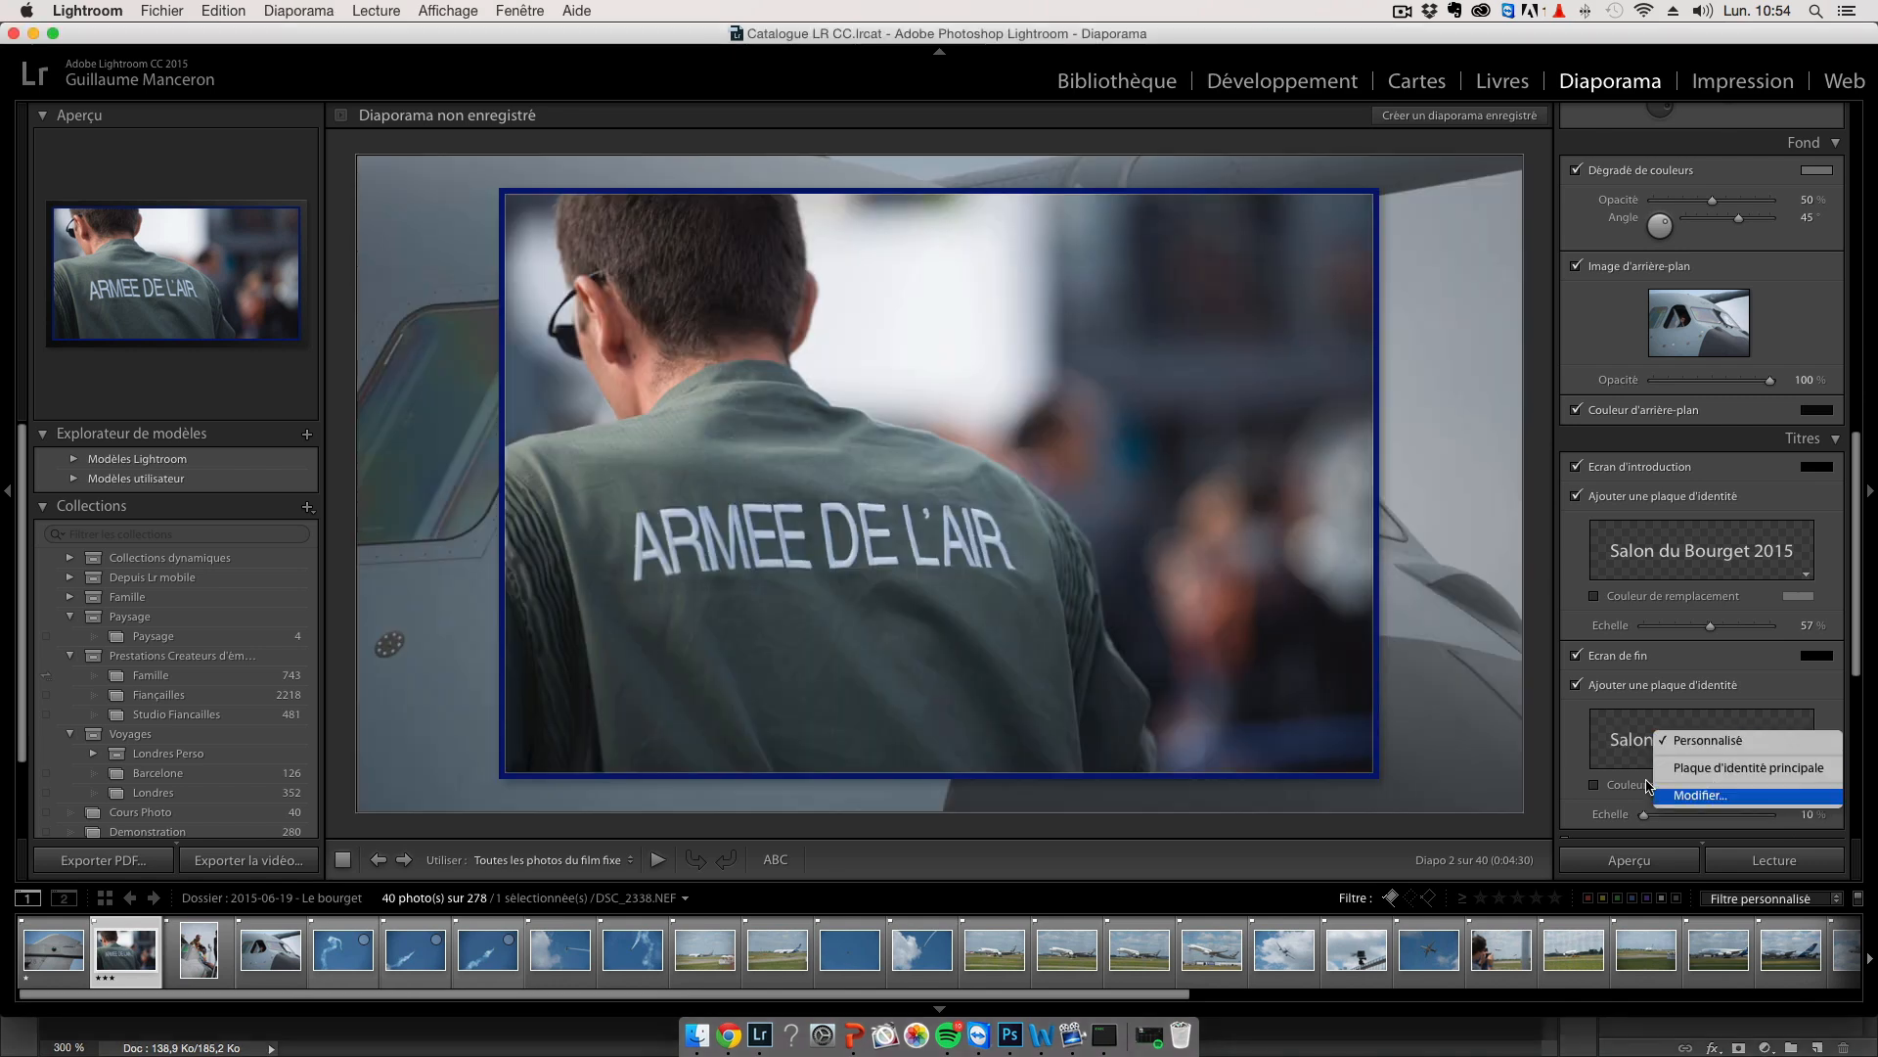
pyautogui.click(1668, 794)
pyautogui.click(948, 339)
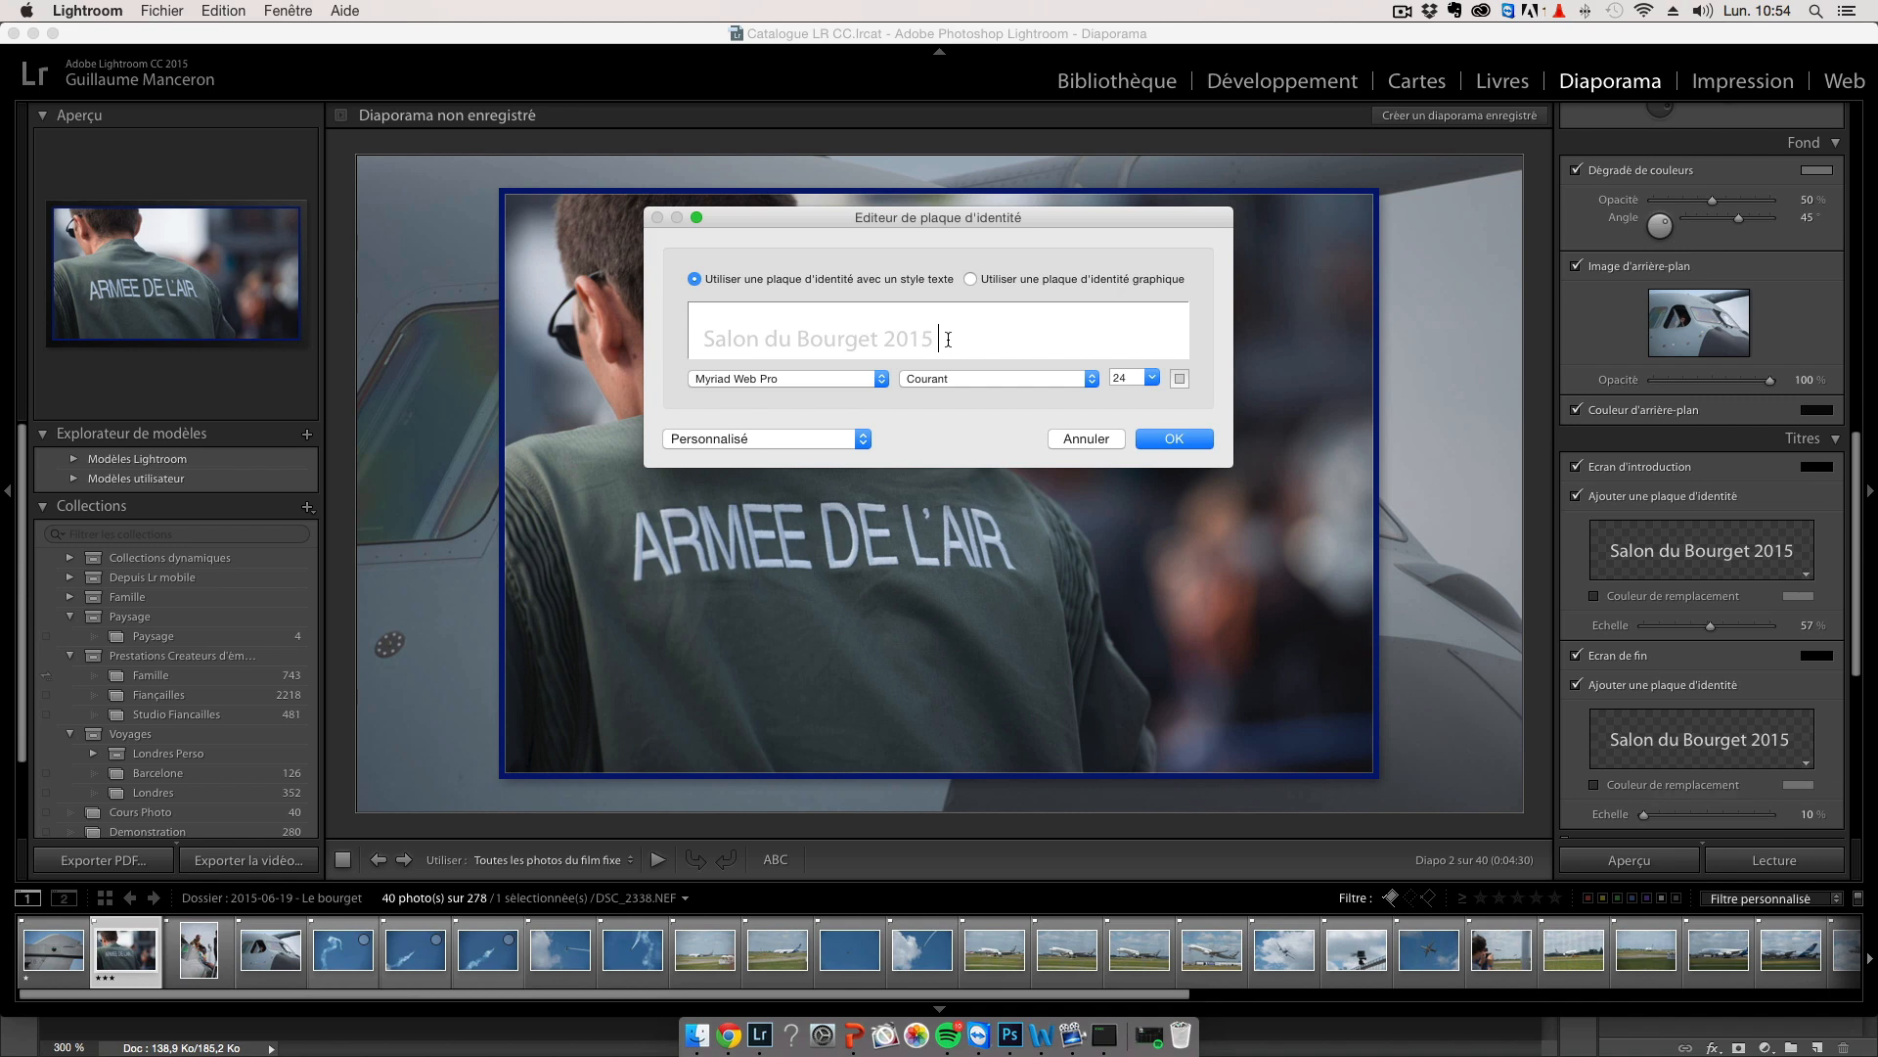
pyautogui.write(', par Céline Manceron')
pyautogui.click(1179, 440)
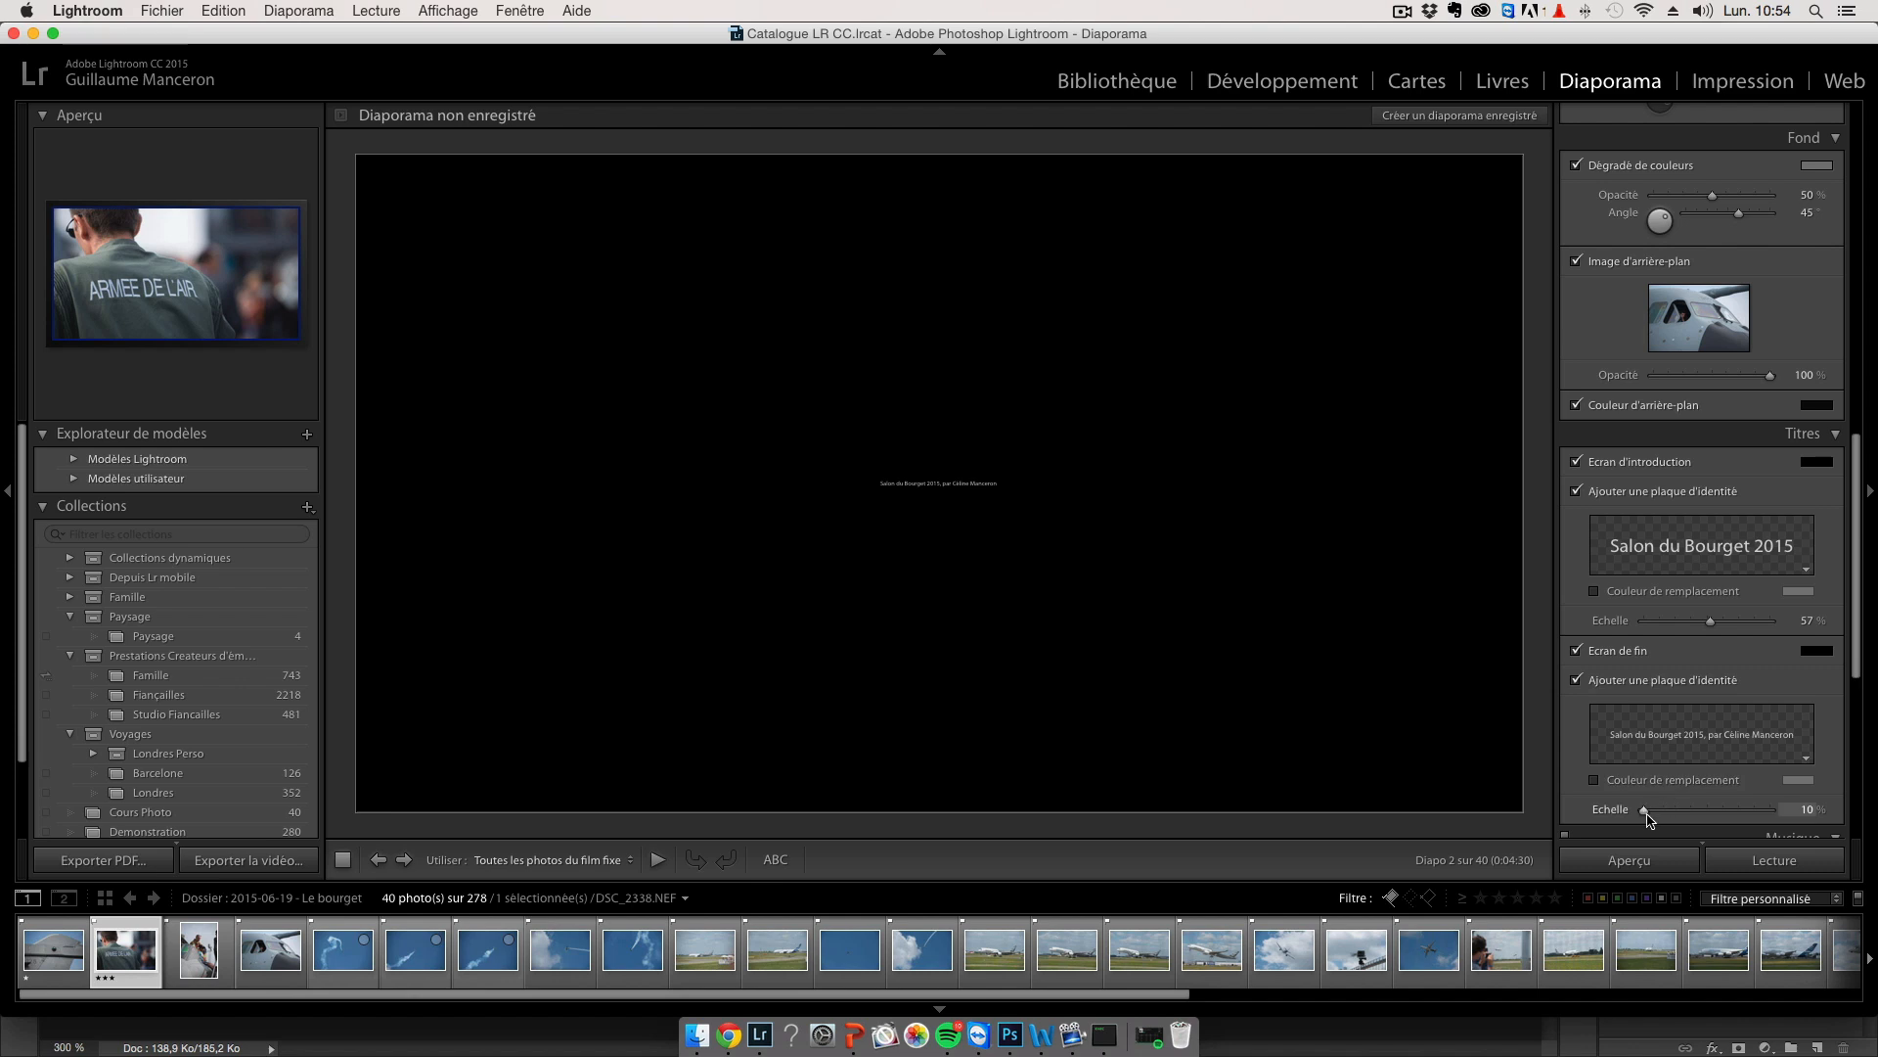
pyautogui.moveTo(1646, 813); pyautogui.dragTo(1732, 813)
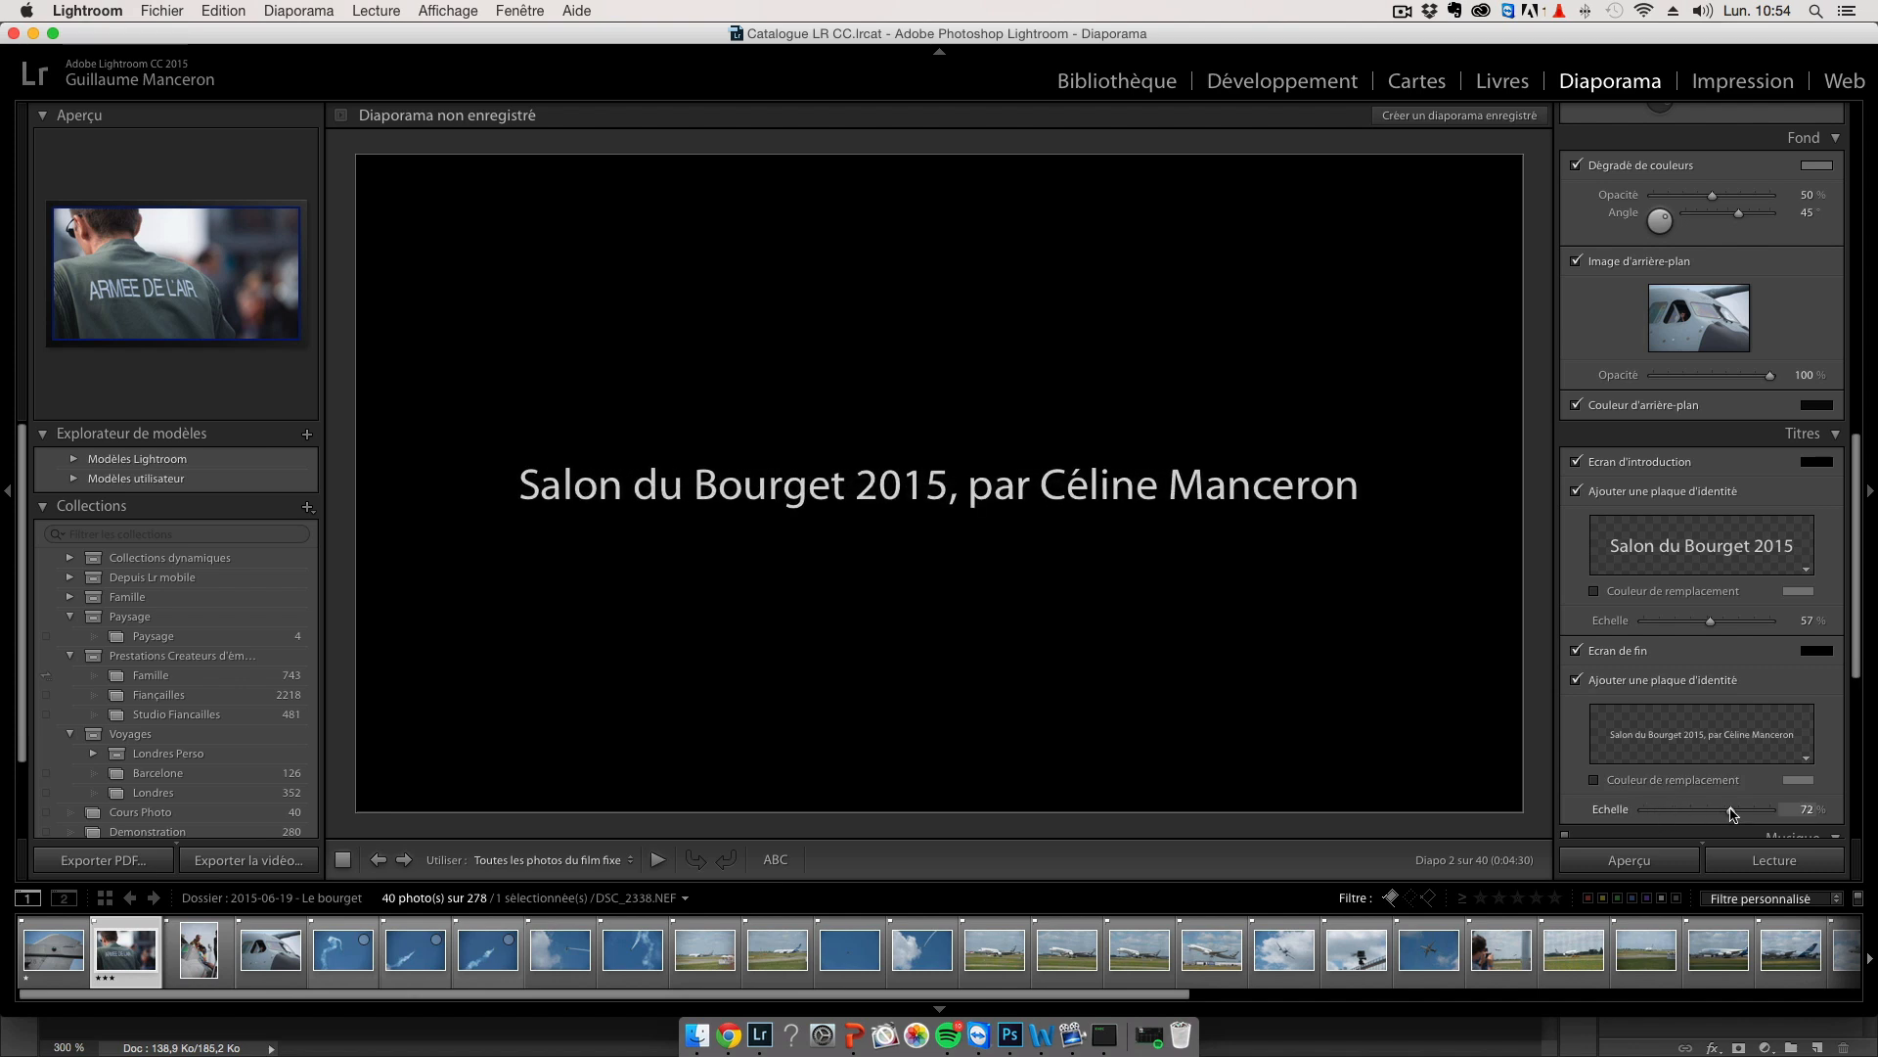
pyautogui.scroll(-3, 1733, 807)
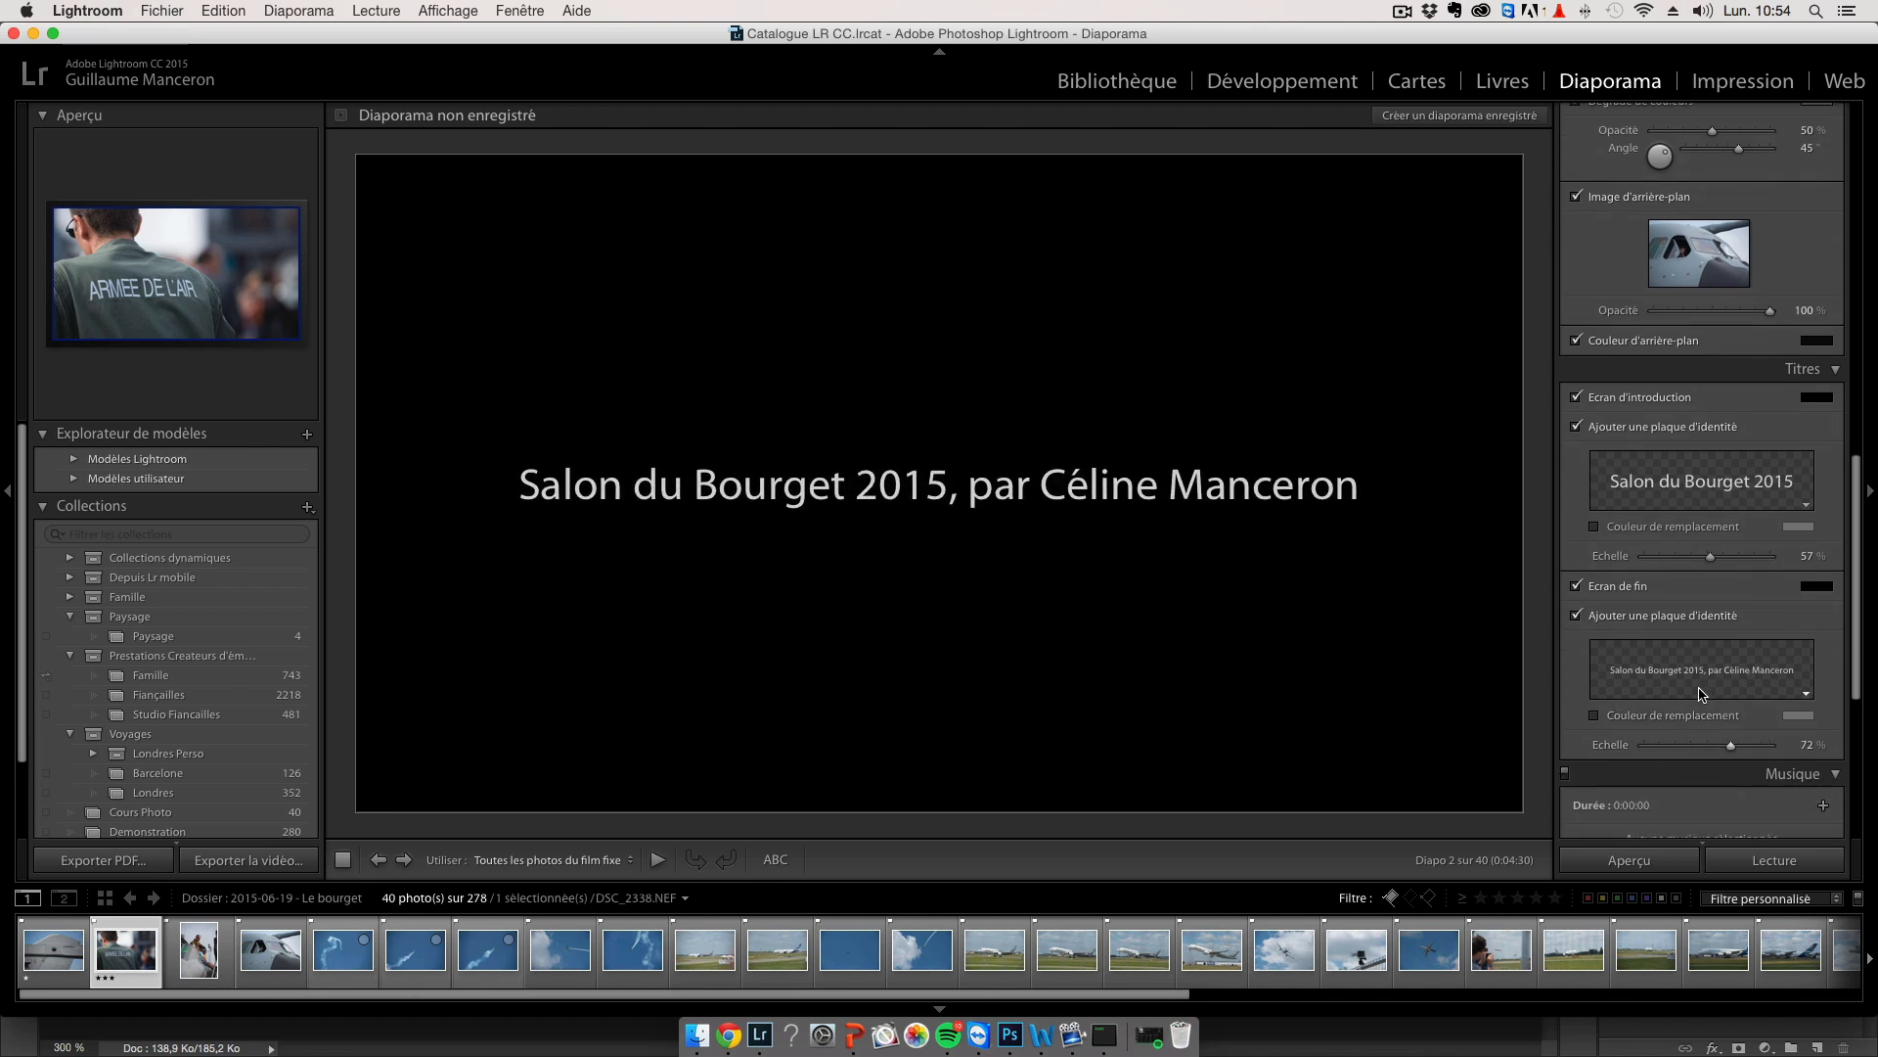
pyautogui.scroll(-7, 1678, 676)
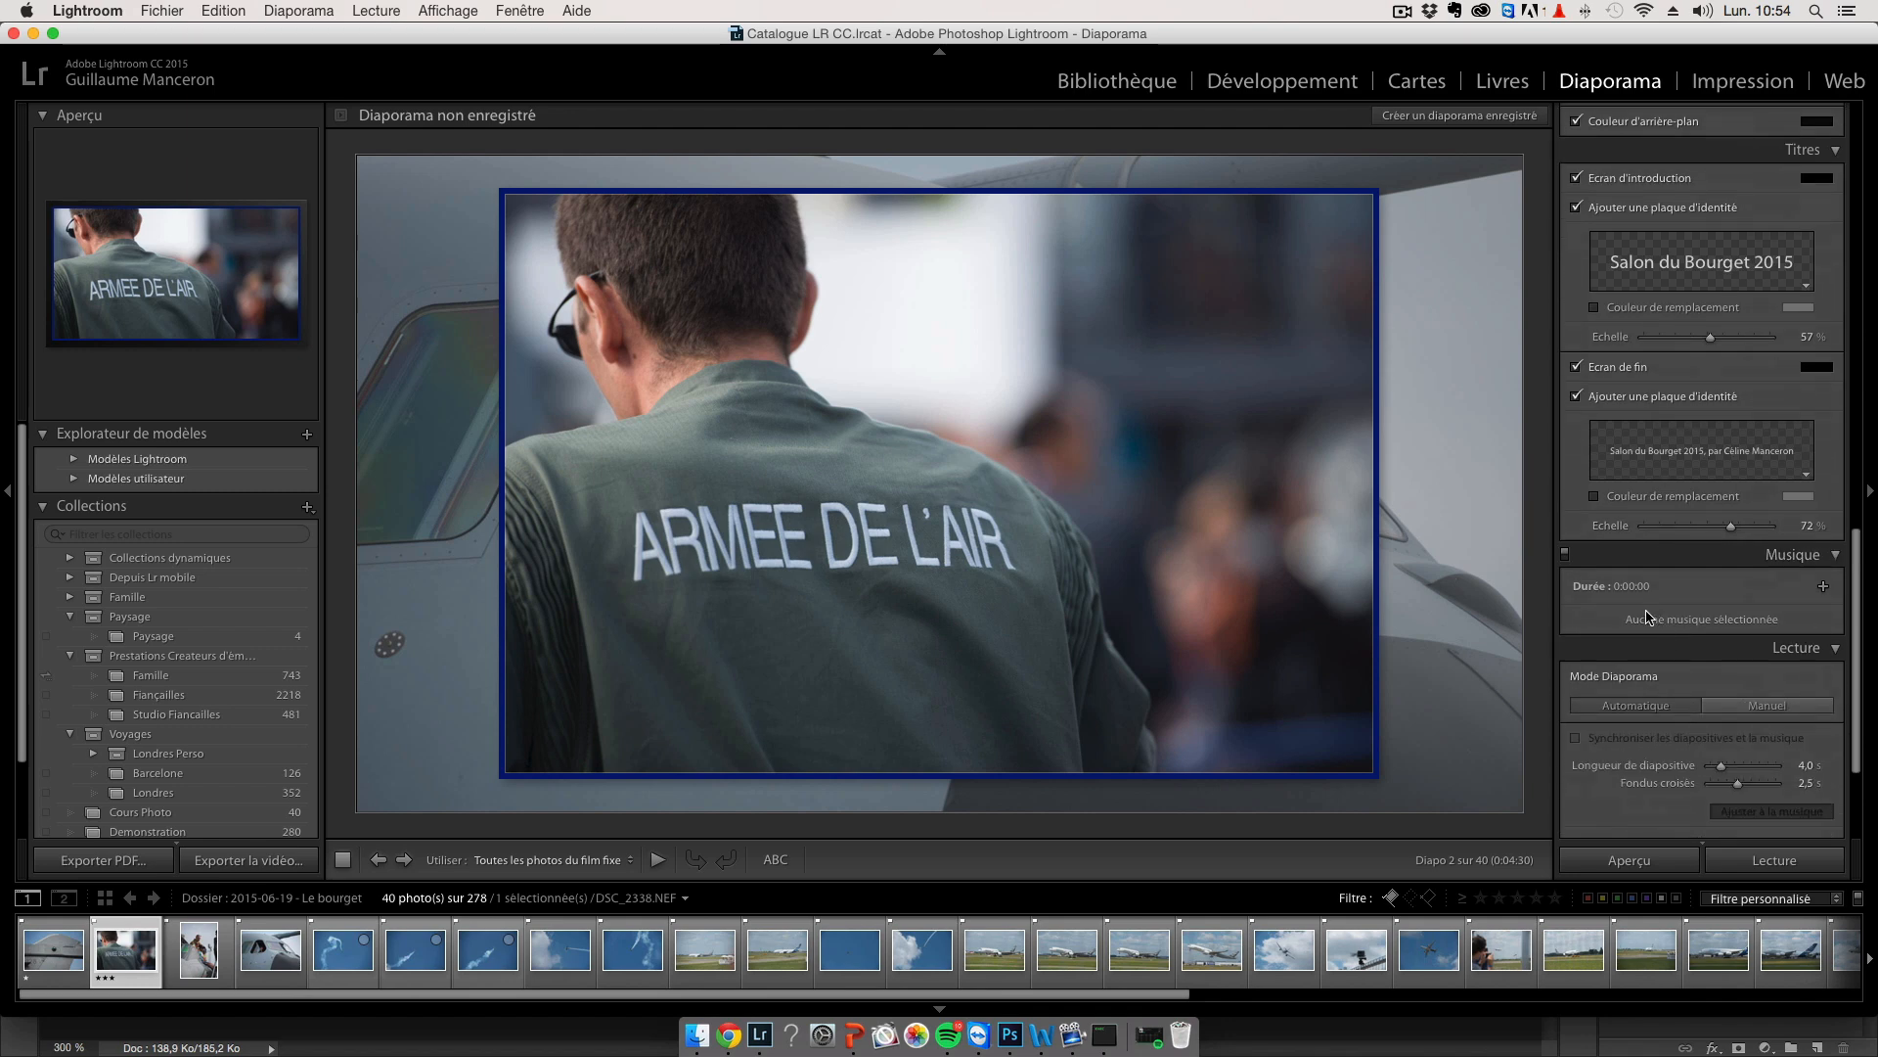
# Add h32ggfmoderndrift.mp3 from the Desktop as the 0:04:54 soundtrack, with music enabled.
pyautogui.click(1564, 555)
pyautogui.click(1564, 554)
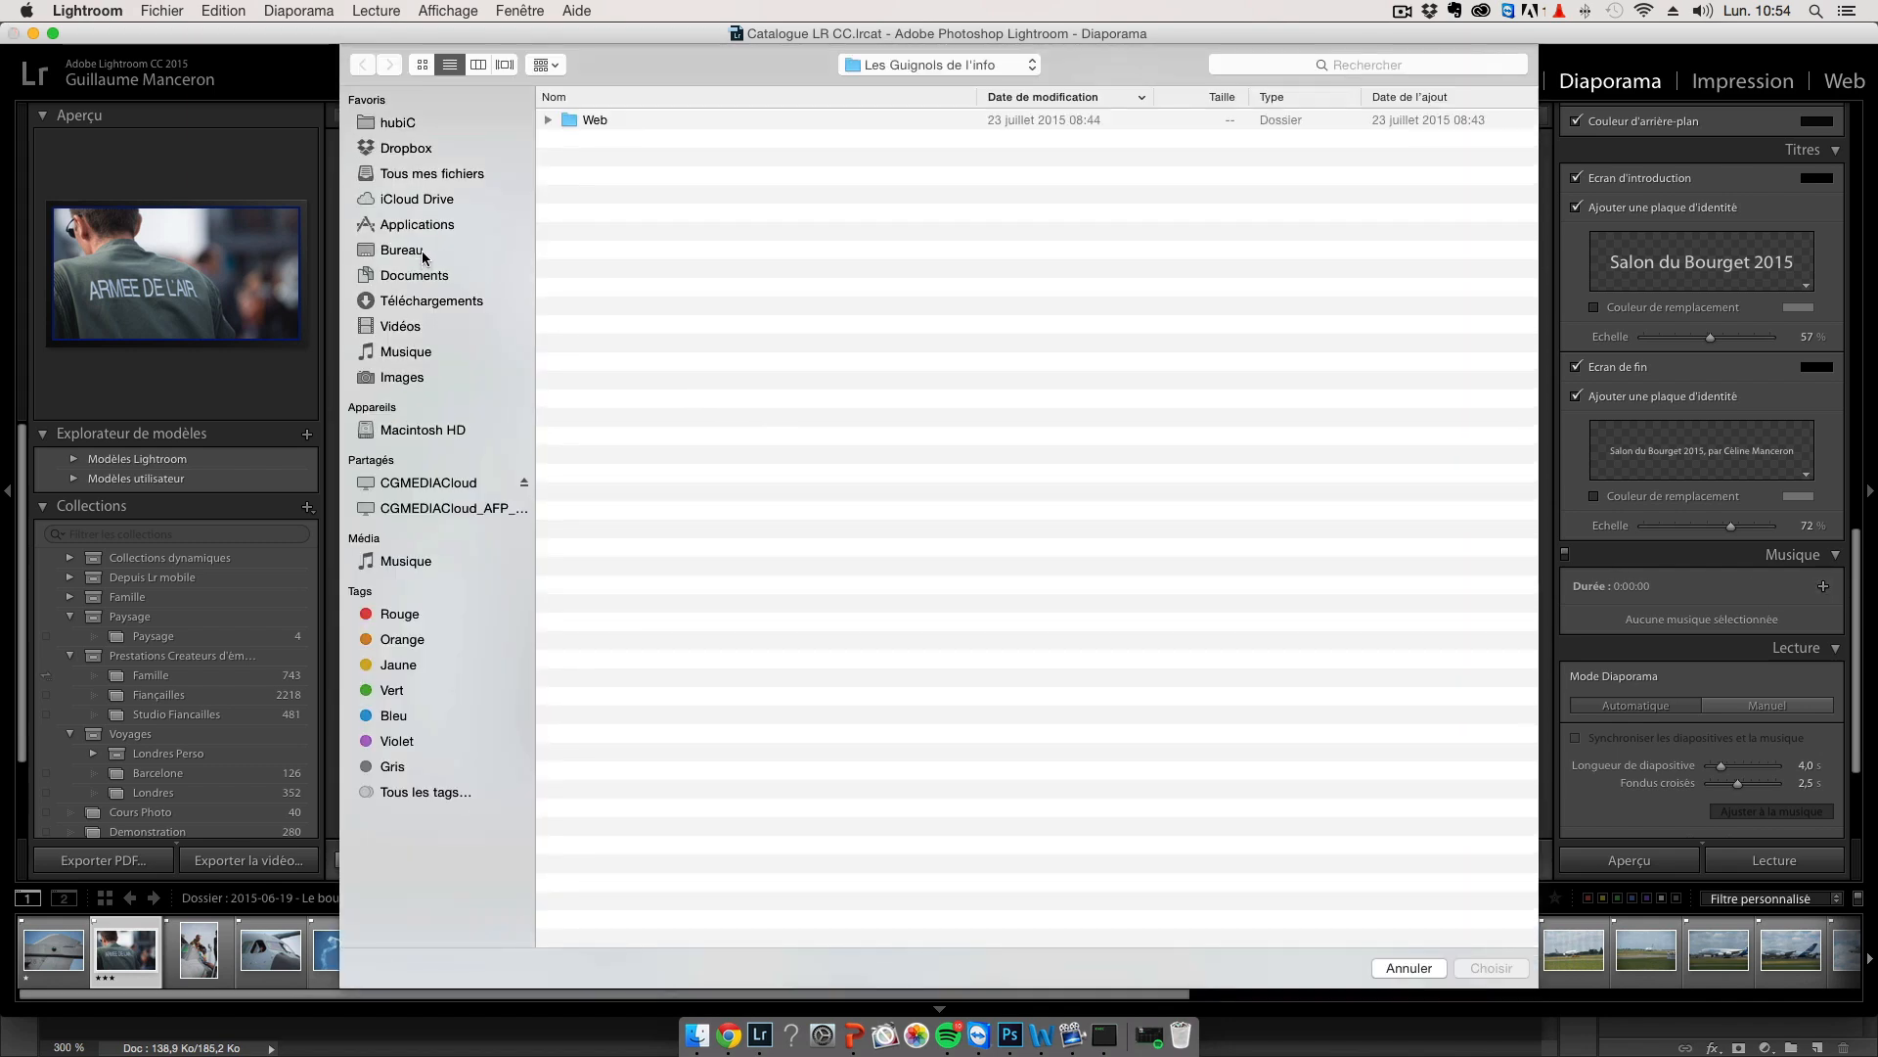
pyautogui.click(420, 250)
pyautogui.click(597, 119)
pyautogui.click(1491, 967)
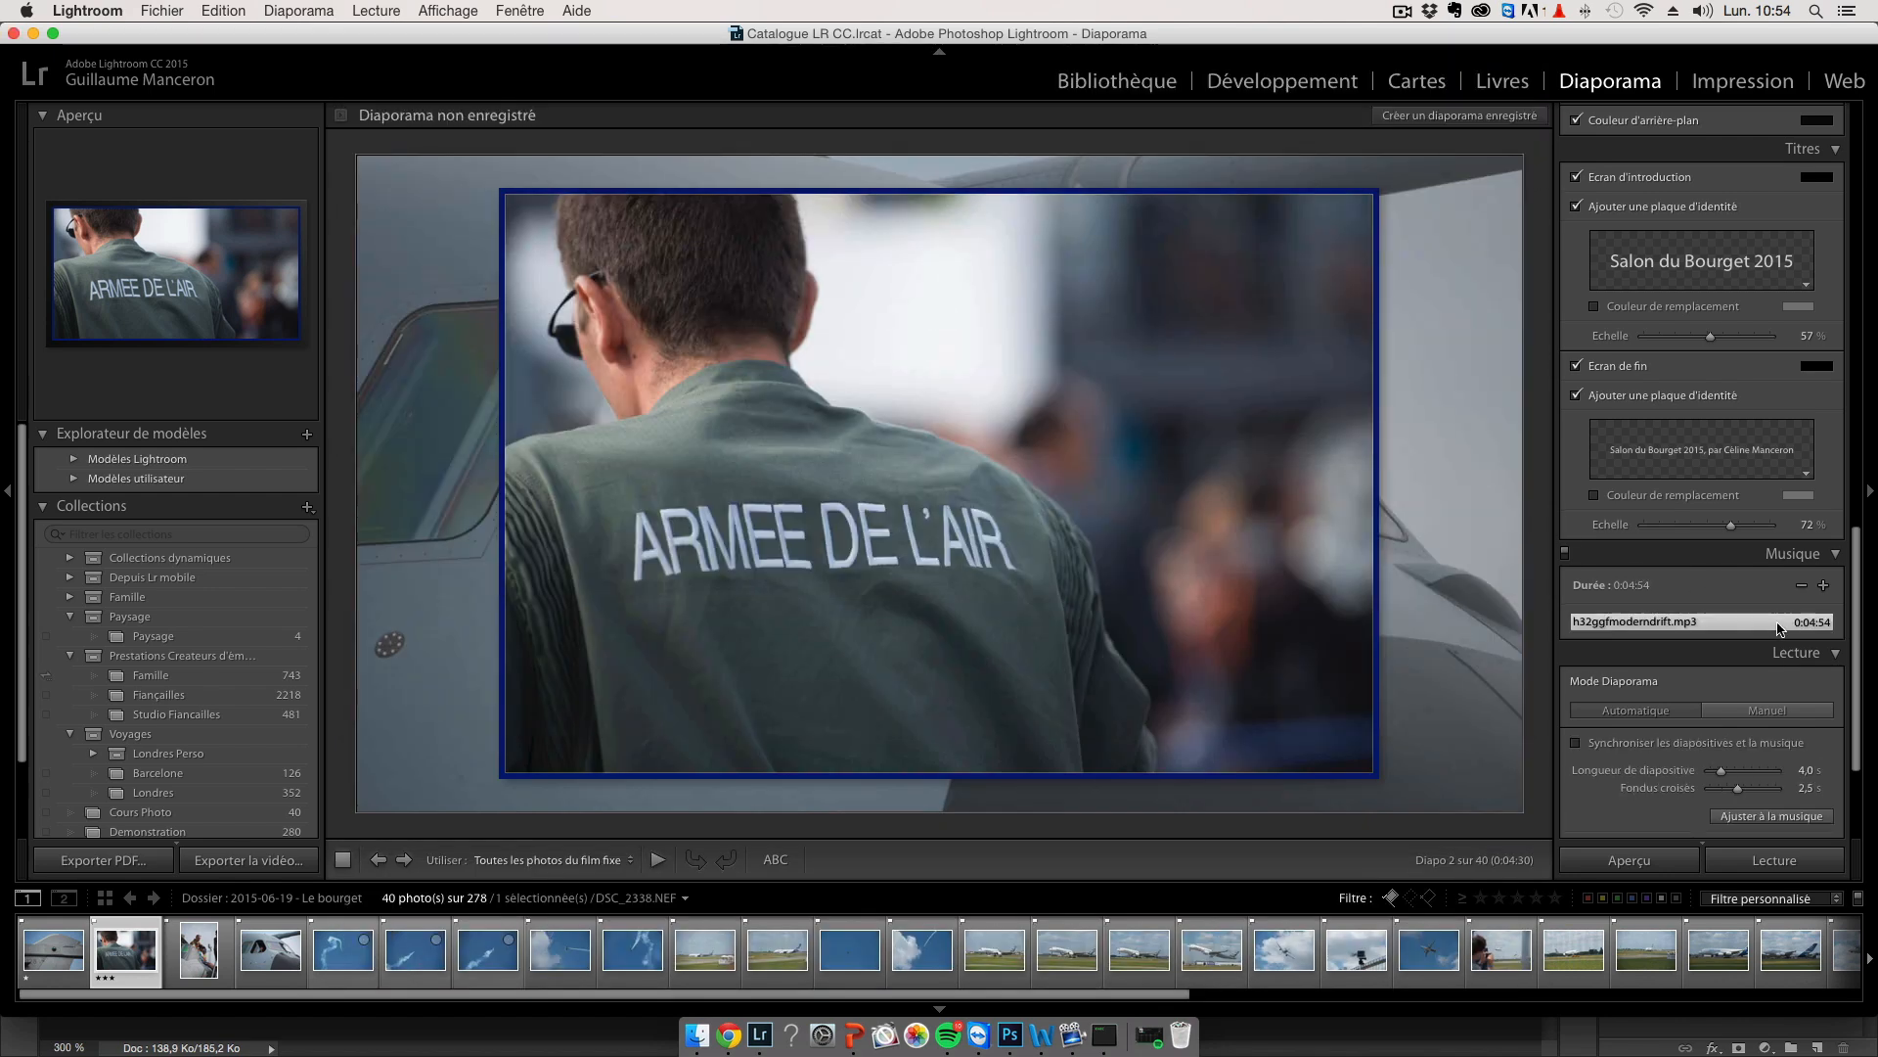
# Keep the slideshow on automatic timing, with slides synced to the music.
pyautogui.scroll(-1, 1747, 625)
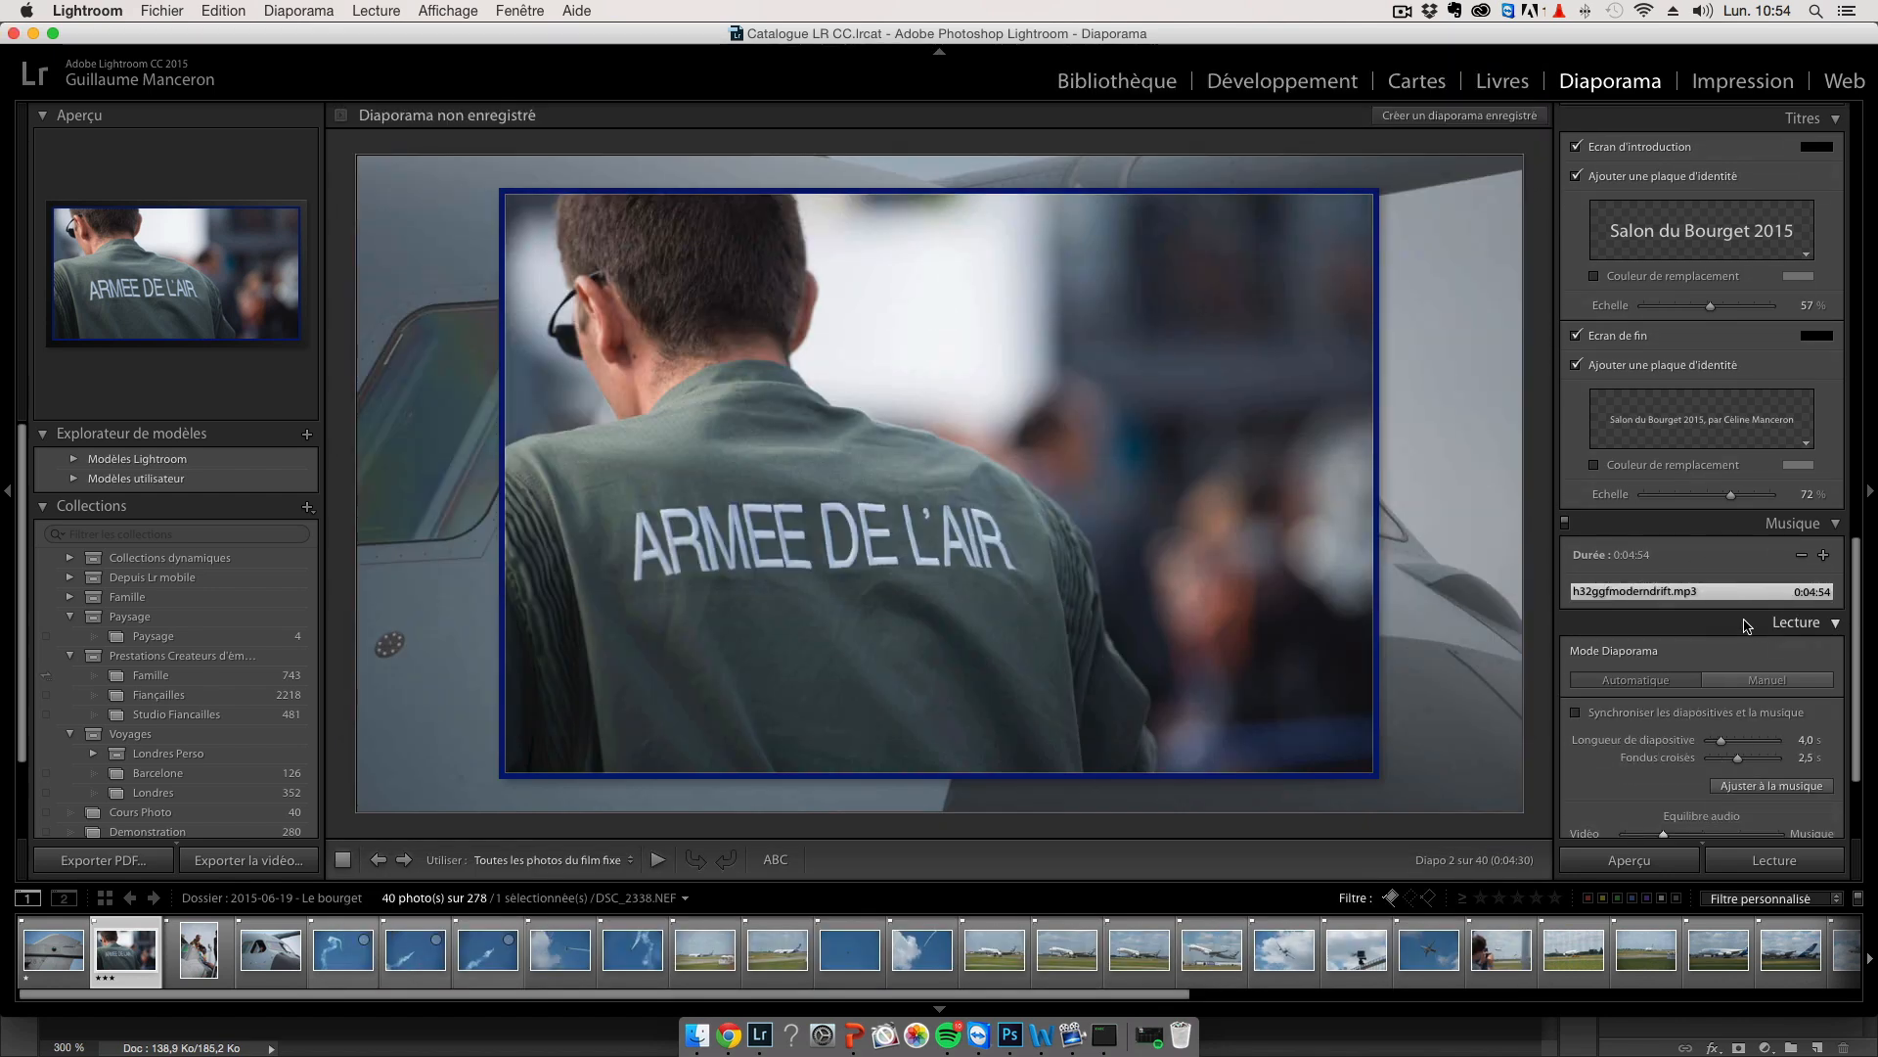
pyautogui.scroll(-4, 1748, 626)
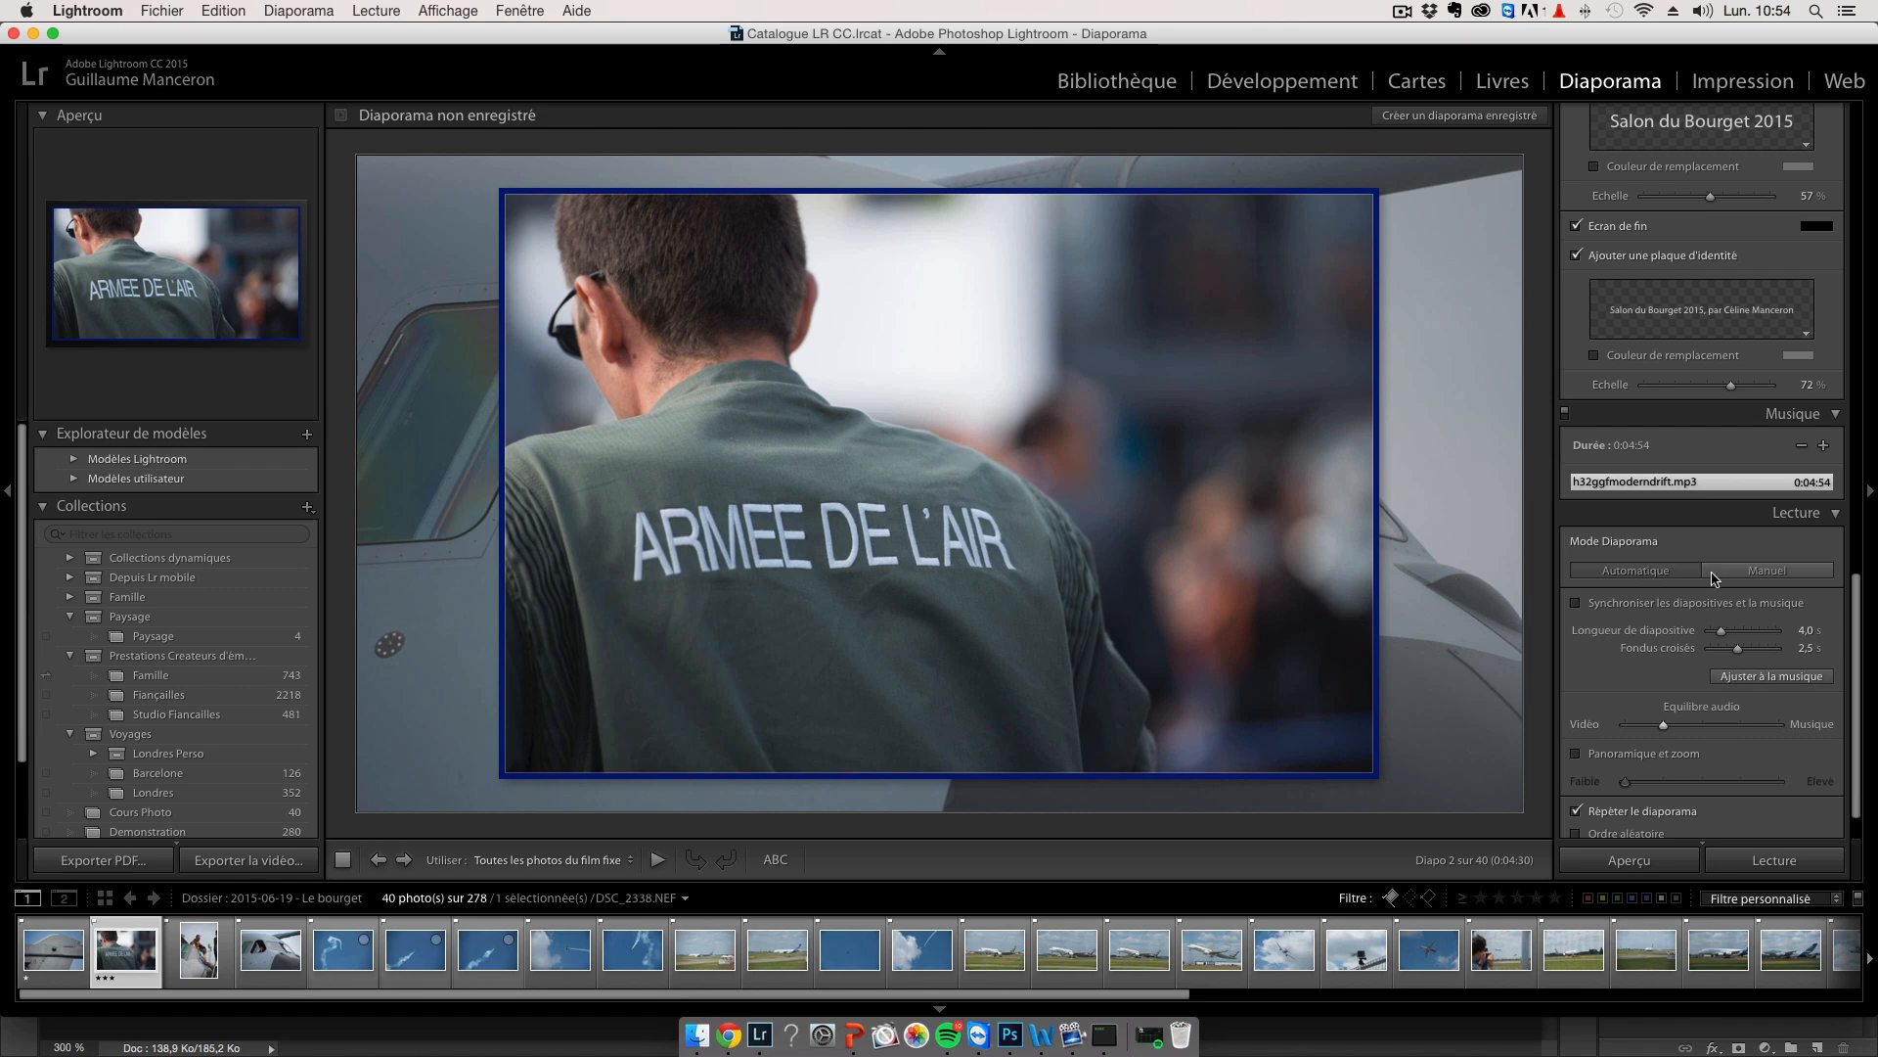
pyautogui.click(1714, 578)
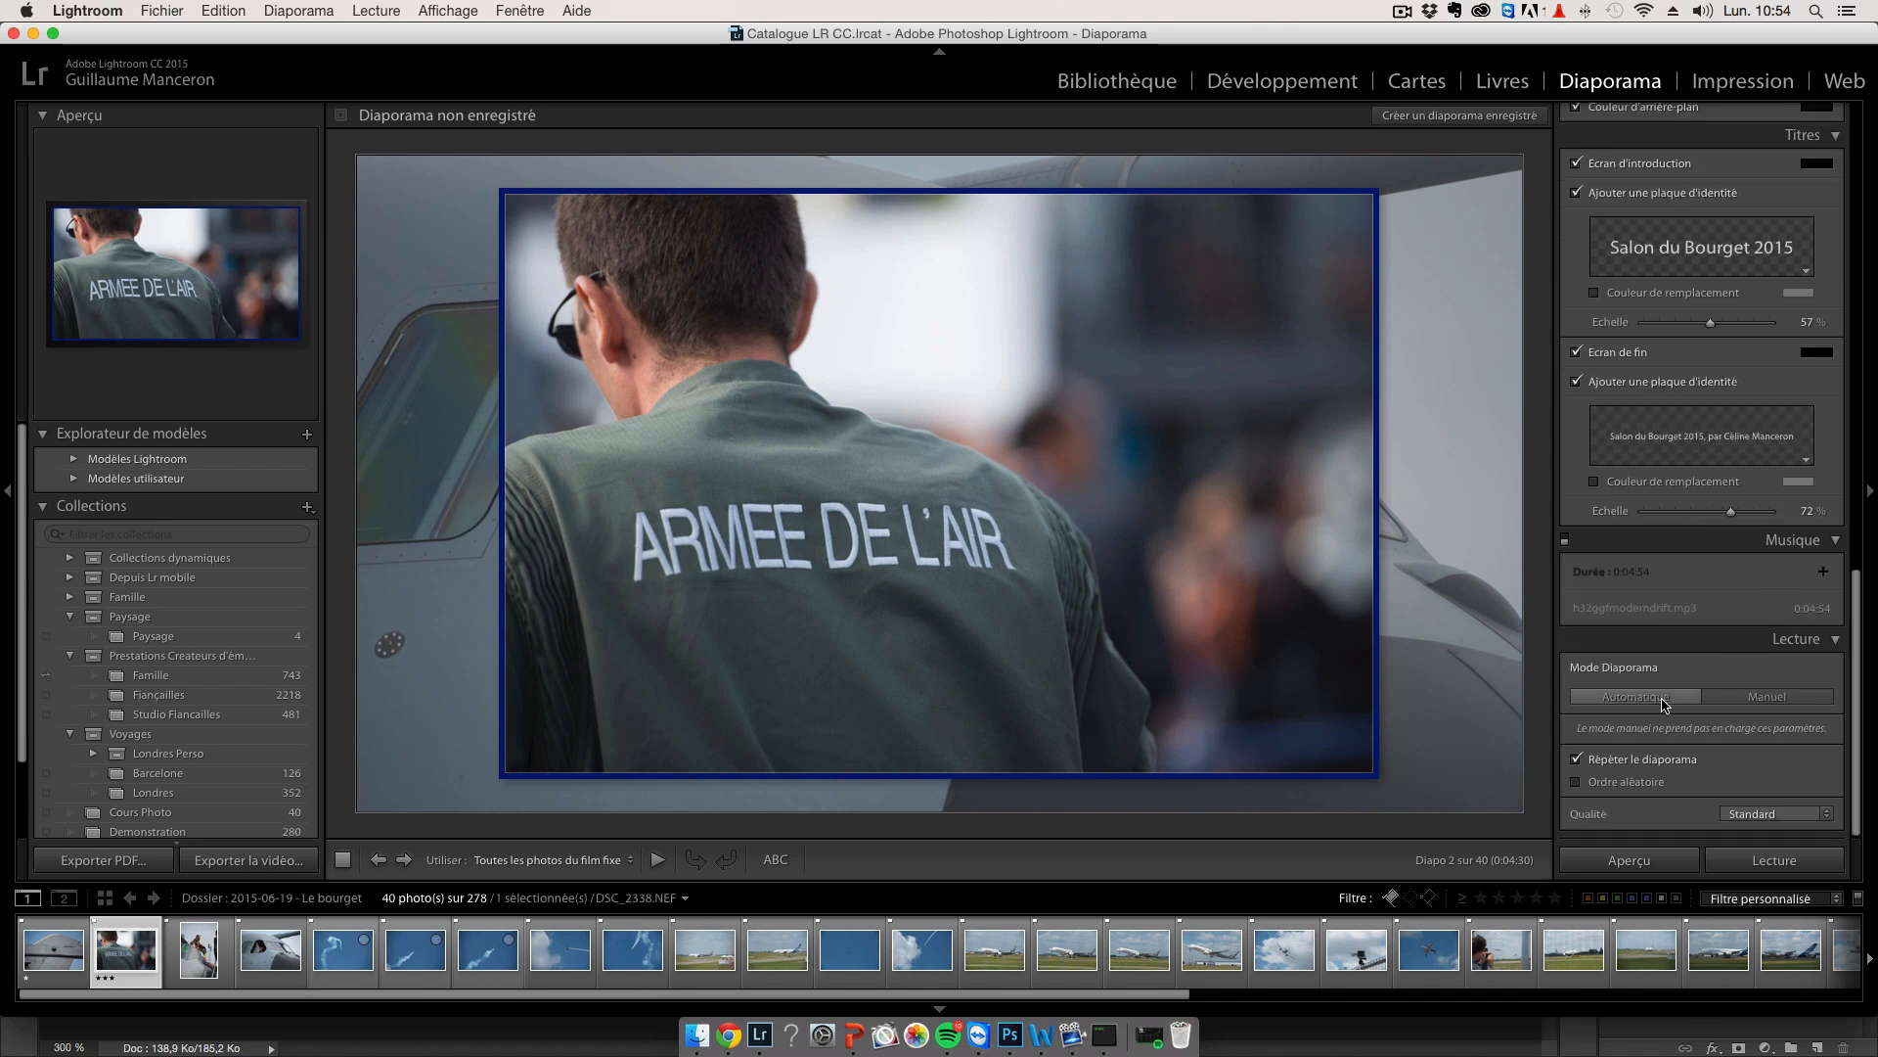
pyautogui.click(1658, 696)
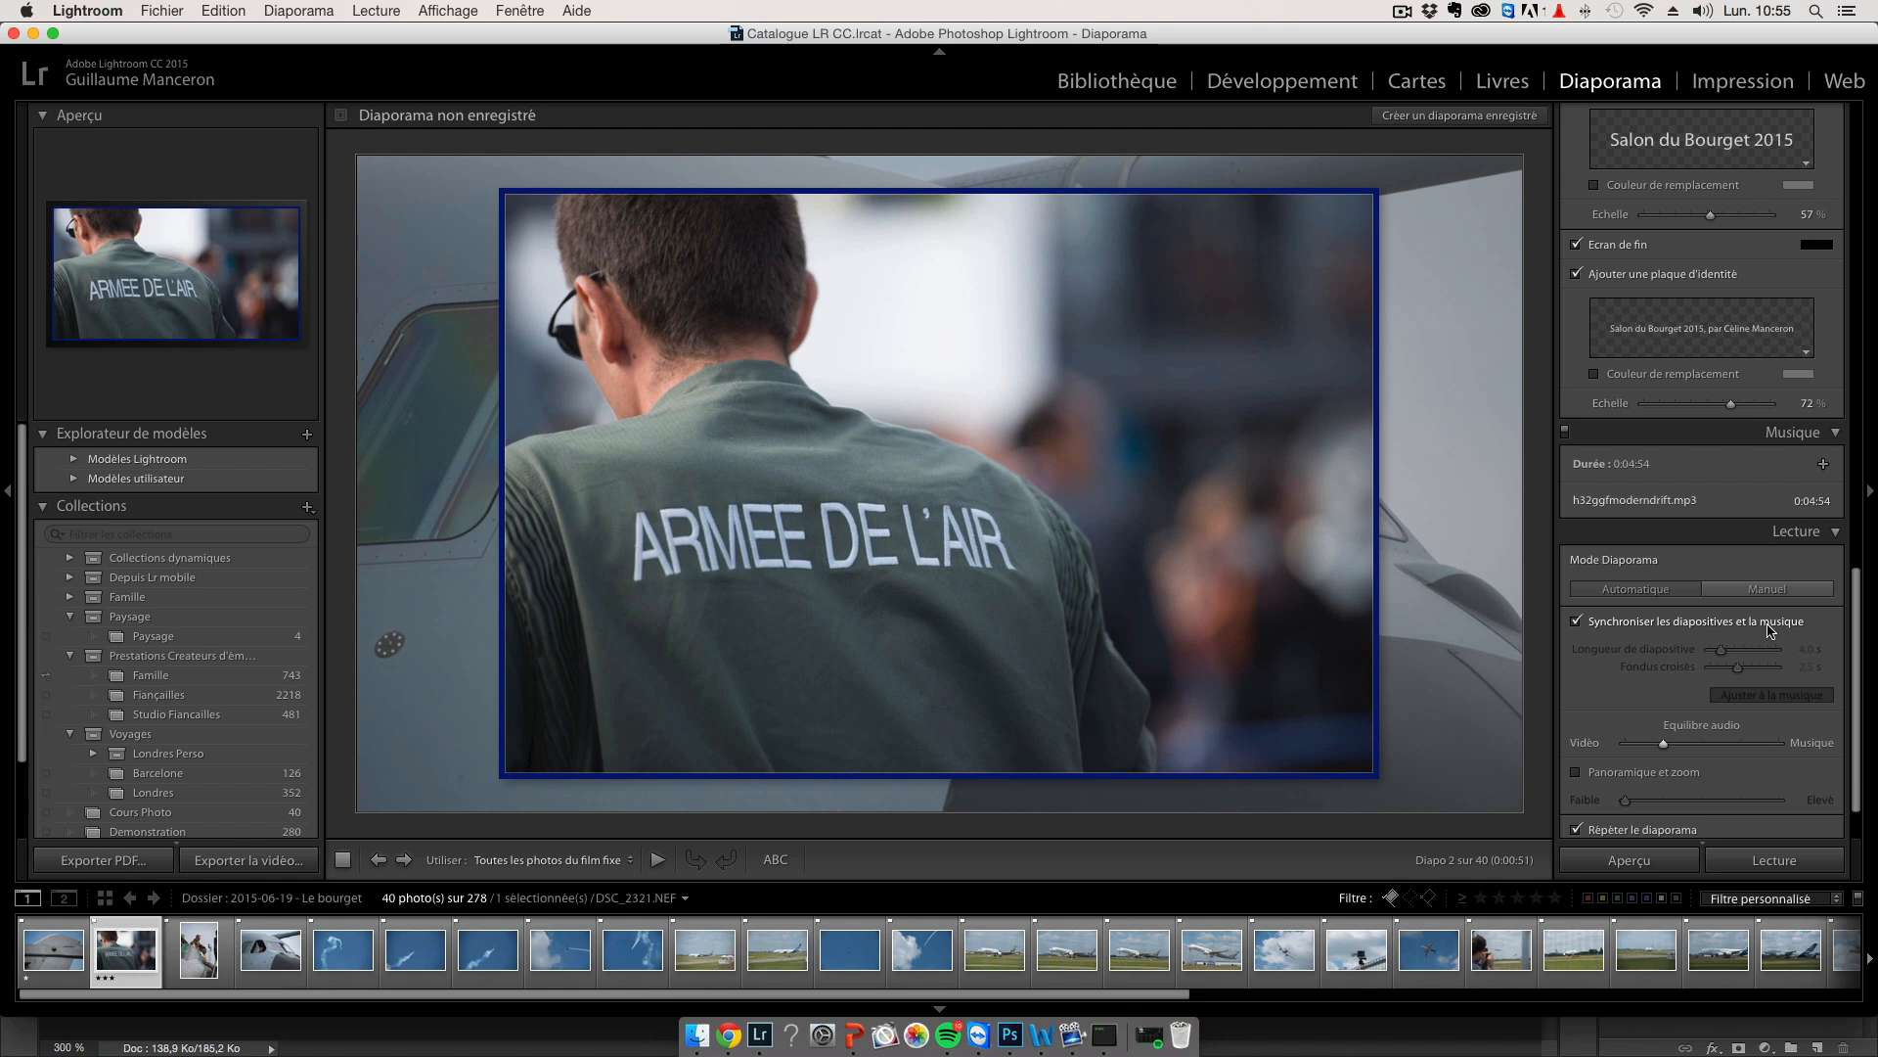
# Turn on pan and zoom and raise its strength slightly.
pyautogui.scroll(-3, 1773, 632)
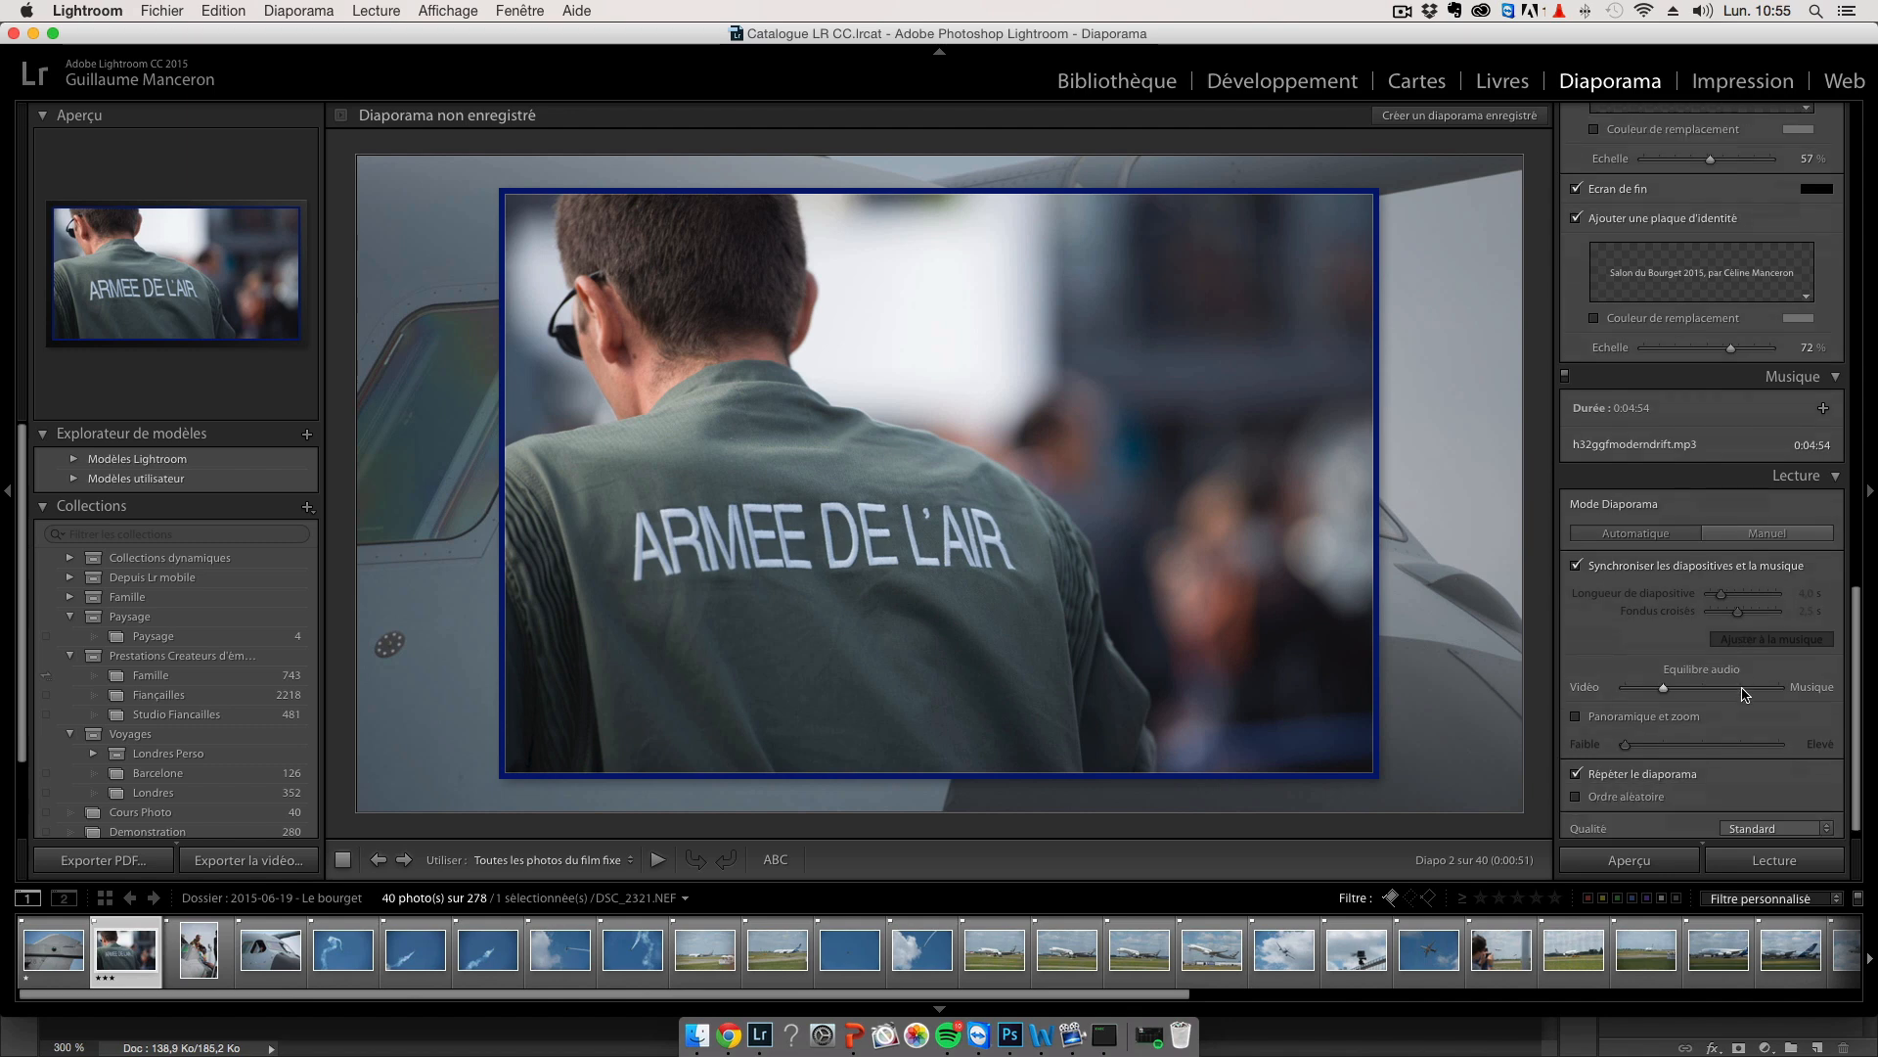
pyautogui.click(1678, 702)
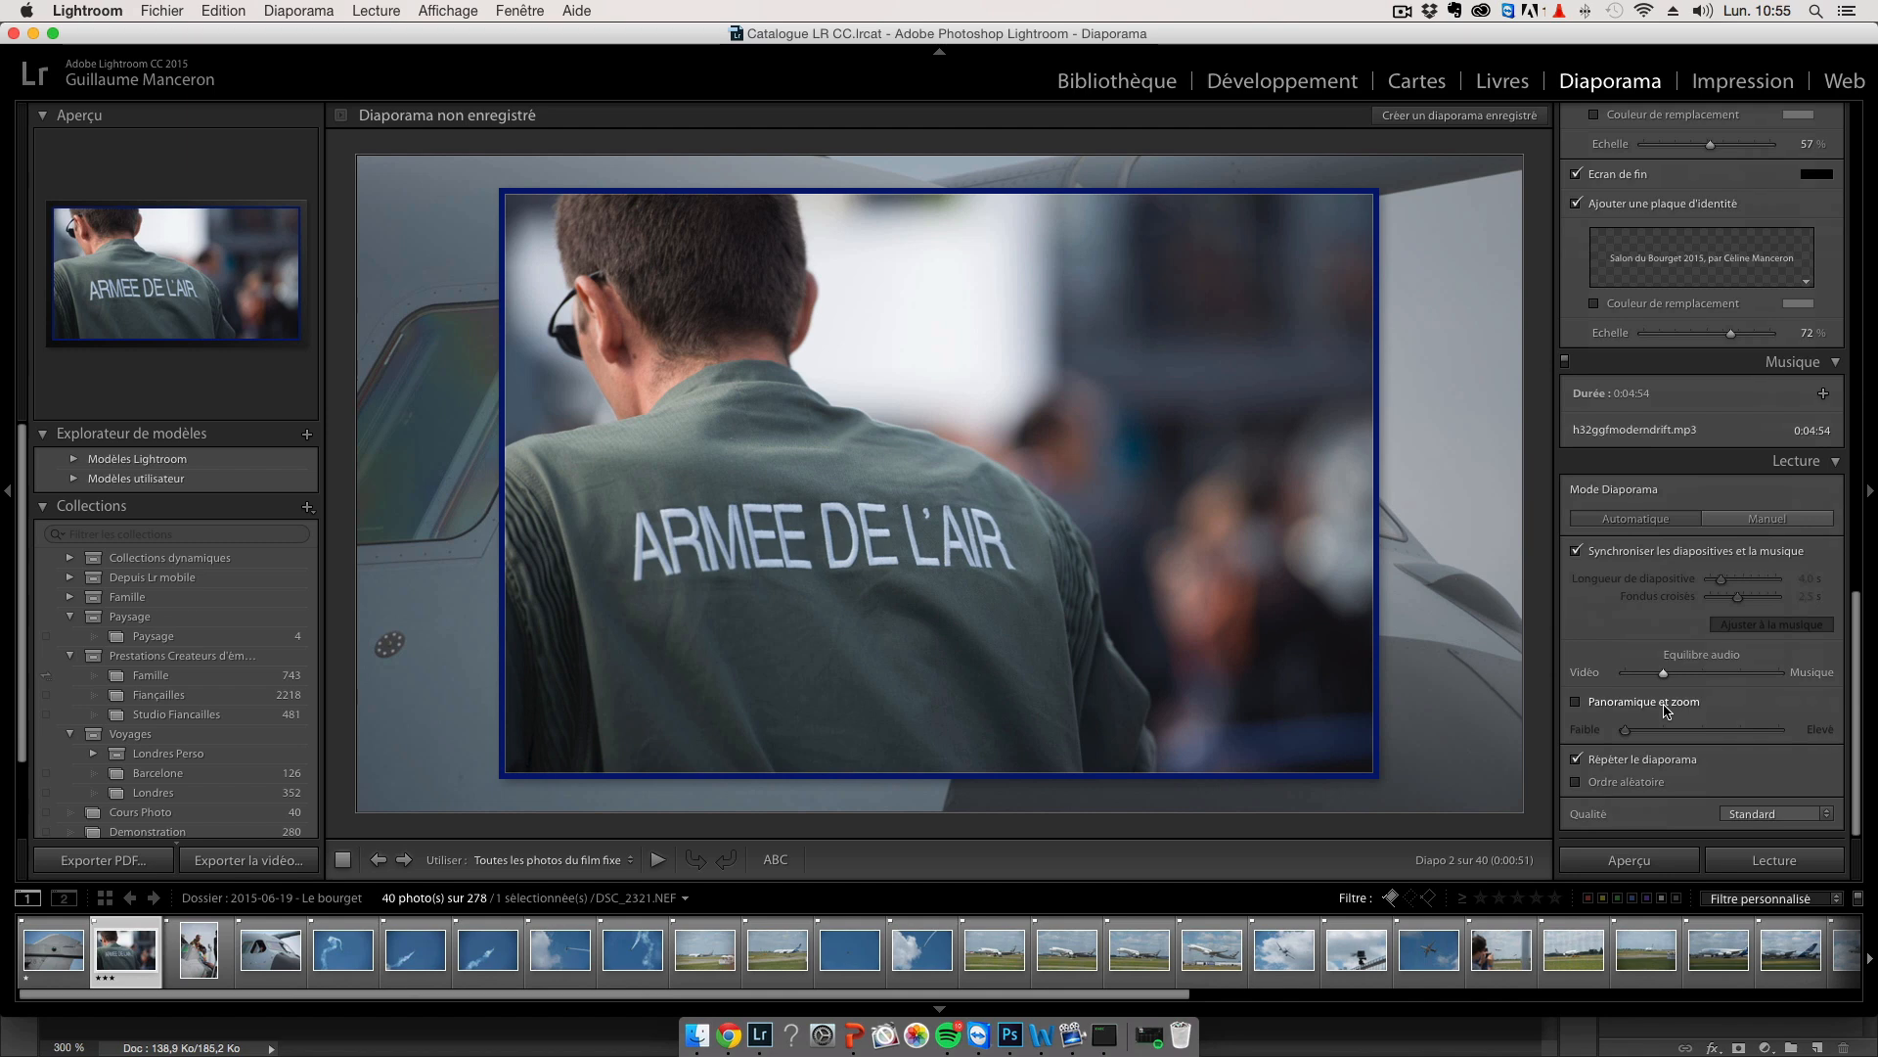
pyautogui.moveTo(1627, 731); pyautogui.dragTo(1639, 733)
# Create a saved slideshow named 'Diaporama Bourget 2015'.
pyautogui.click(1444, 117)
pyautogui.write('Diaporama Bourget 2015')
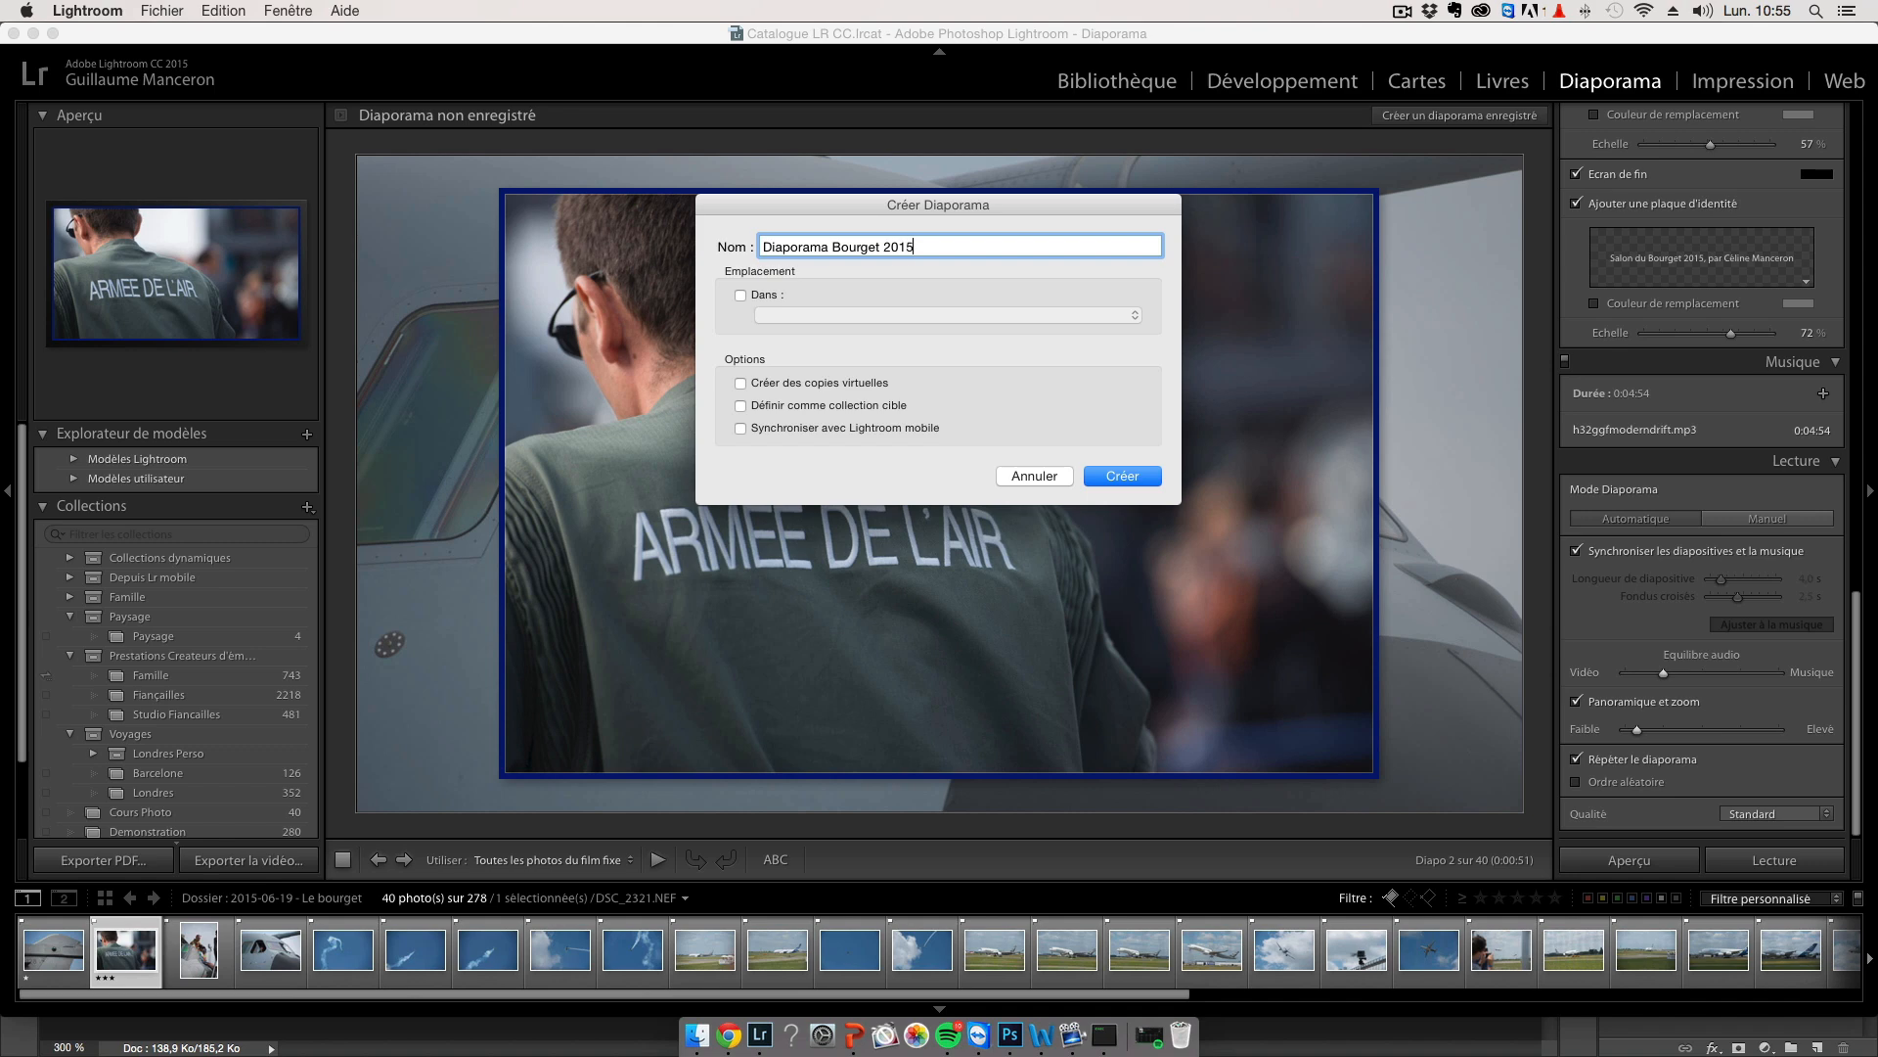
pyautogui.press('Return')
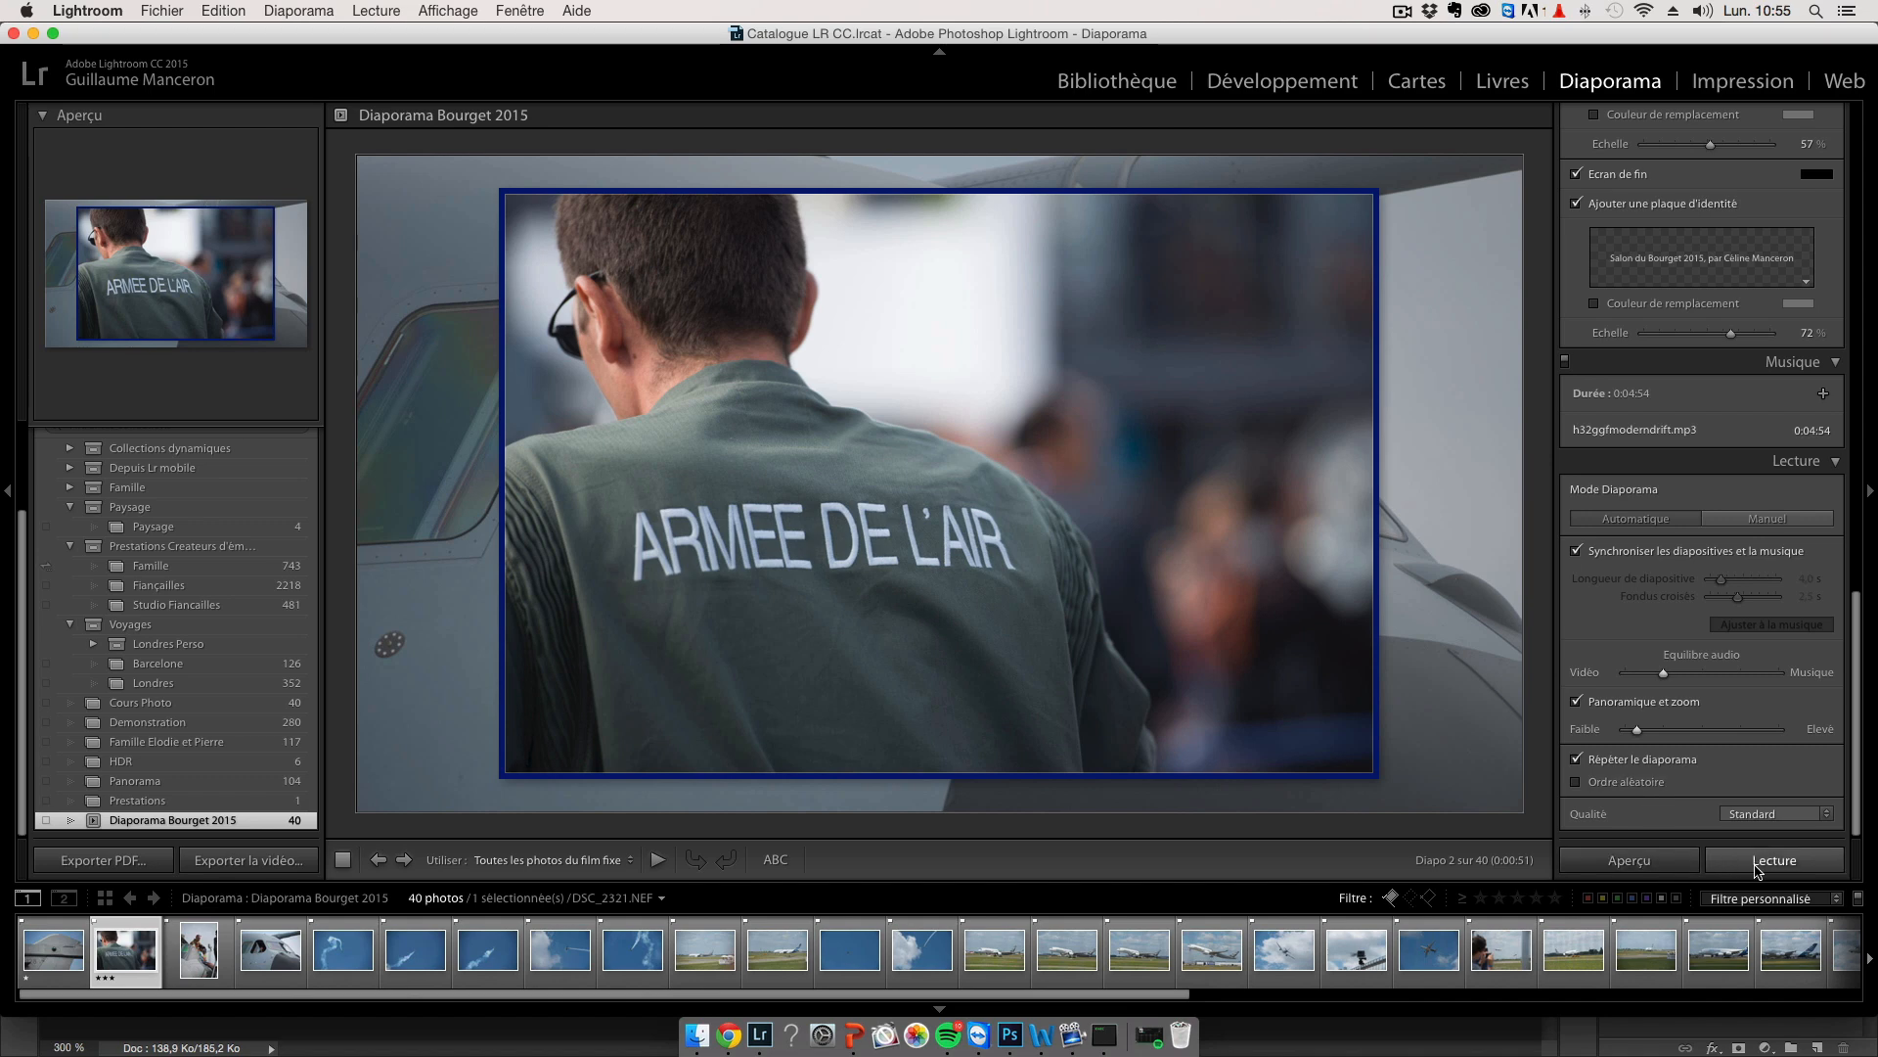
# Preview the saved slideshow, pause it on slide 11, and begin the video export.
pyautogui.click(1626, 861)
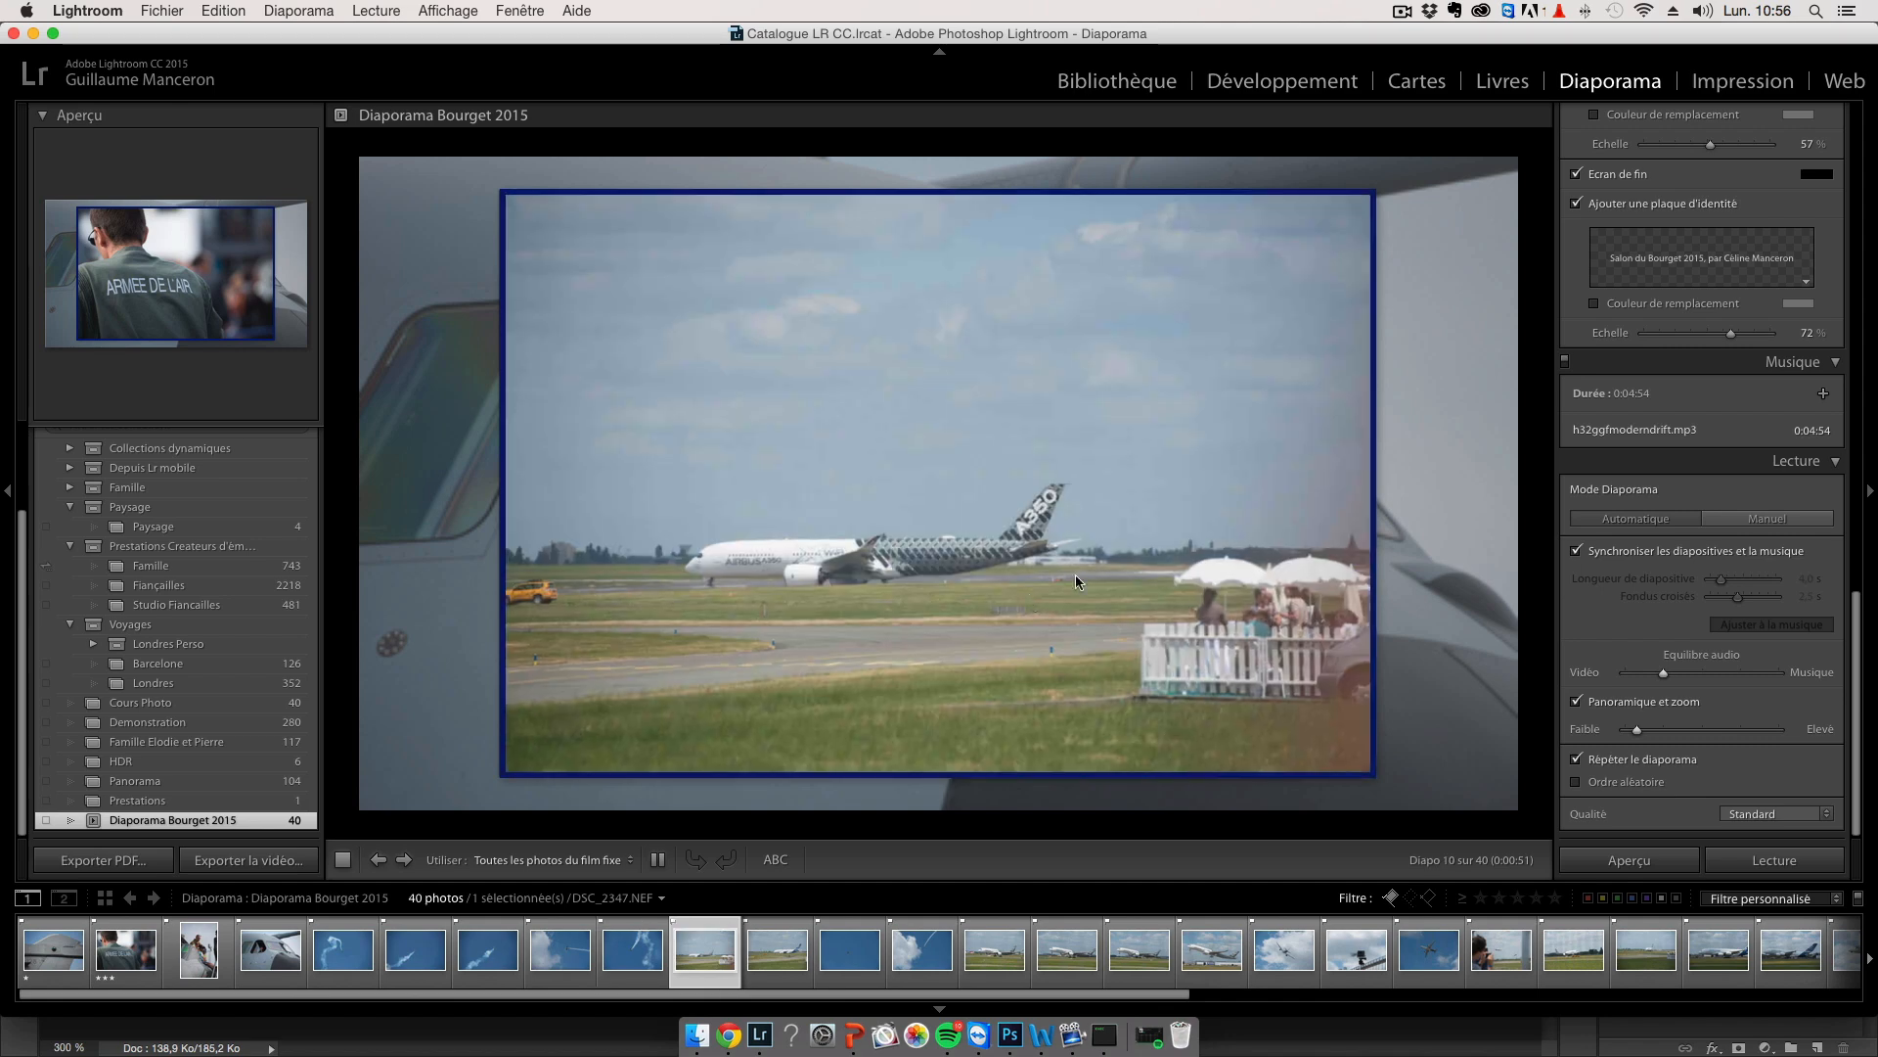
pyautogui.click(671, 859)
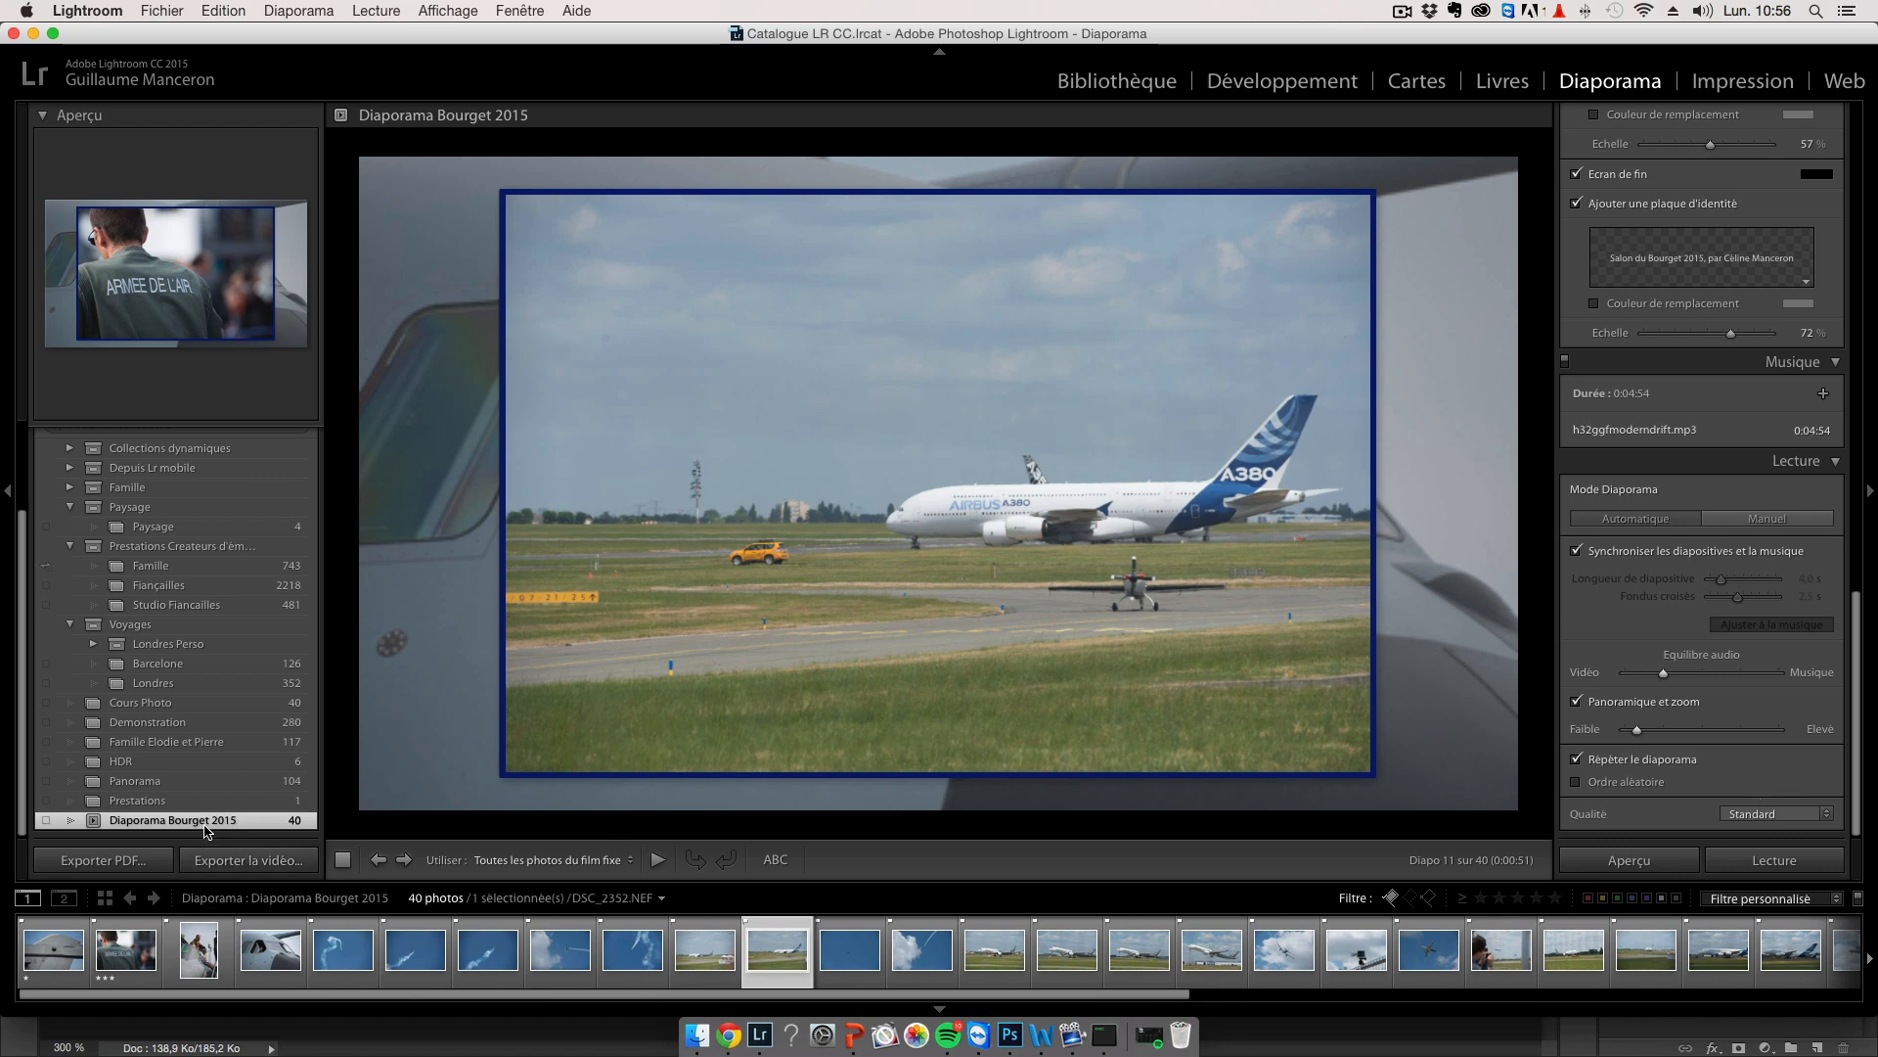
pyautogui.click(248, 860)
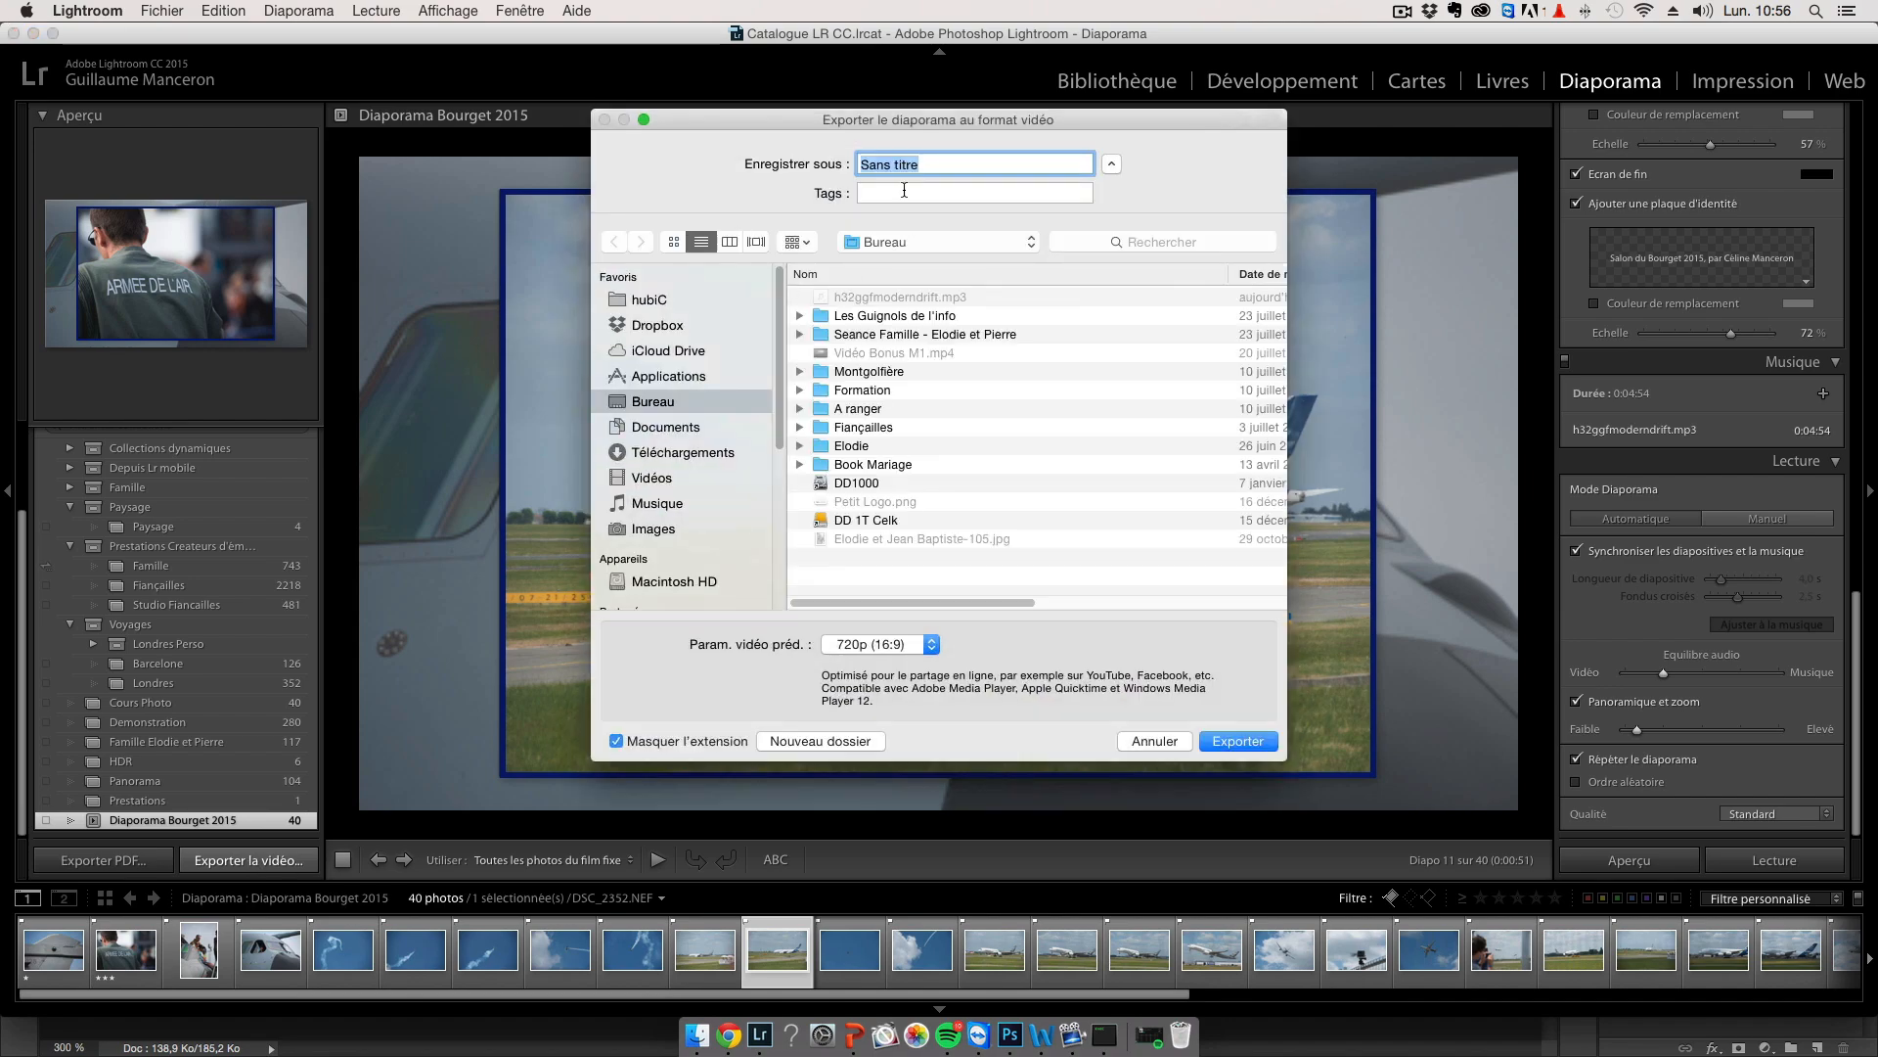
# Export the video as 'Diaporama Bourget' to the Desktop using the 1080p (16:9) preset.
pyautogui.write('Diaporama Bourget')
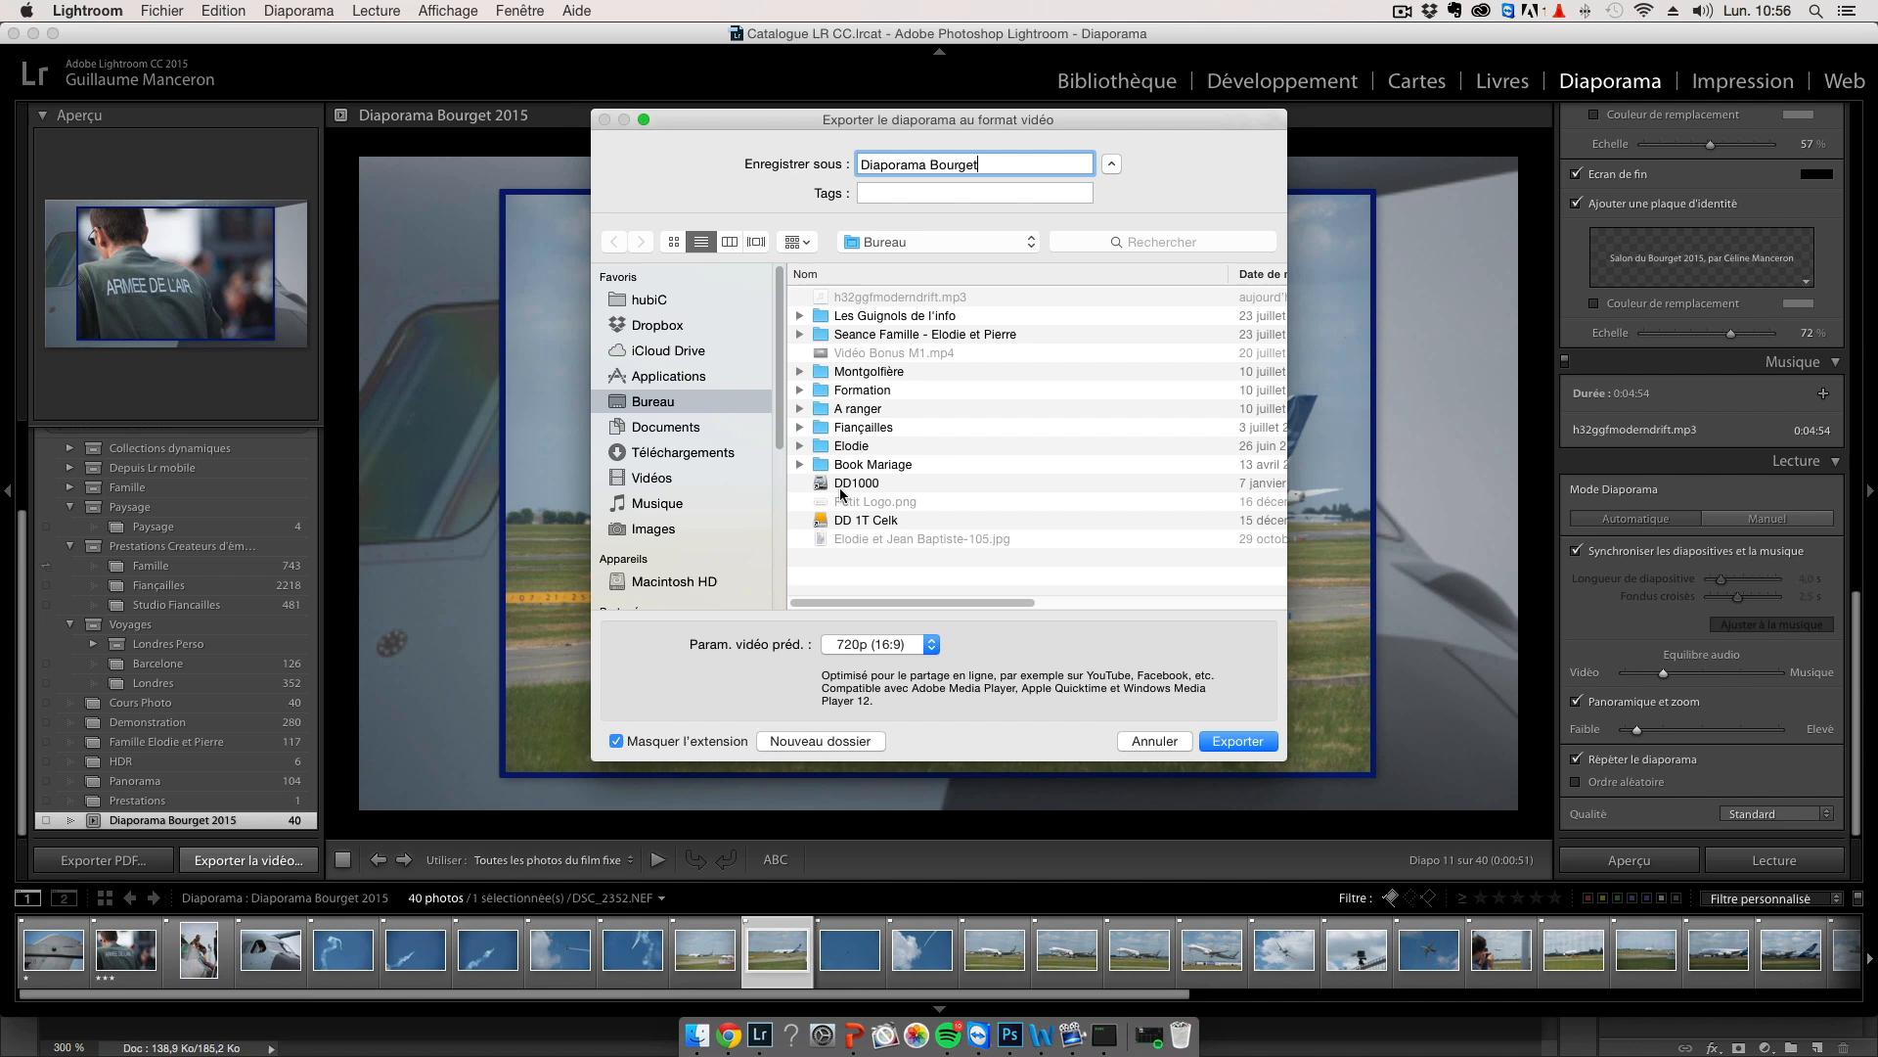
pyautogui.click(865, 643)
pyautogui.click(870, 664)
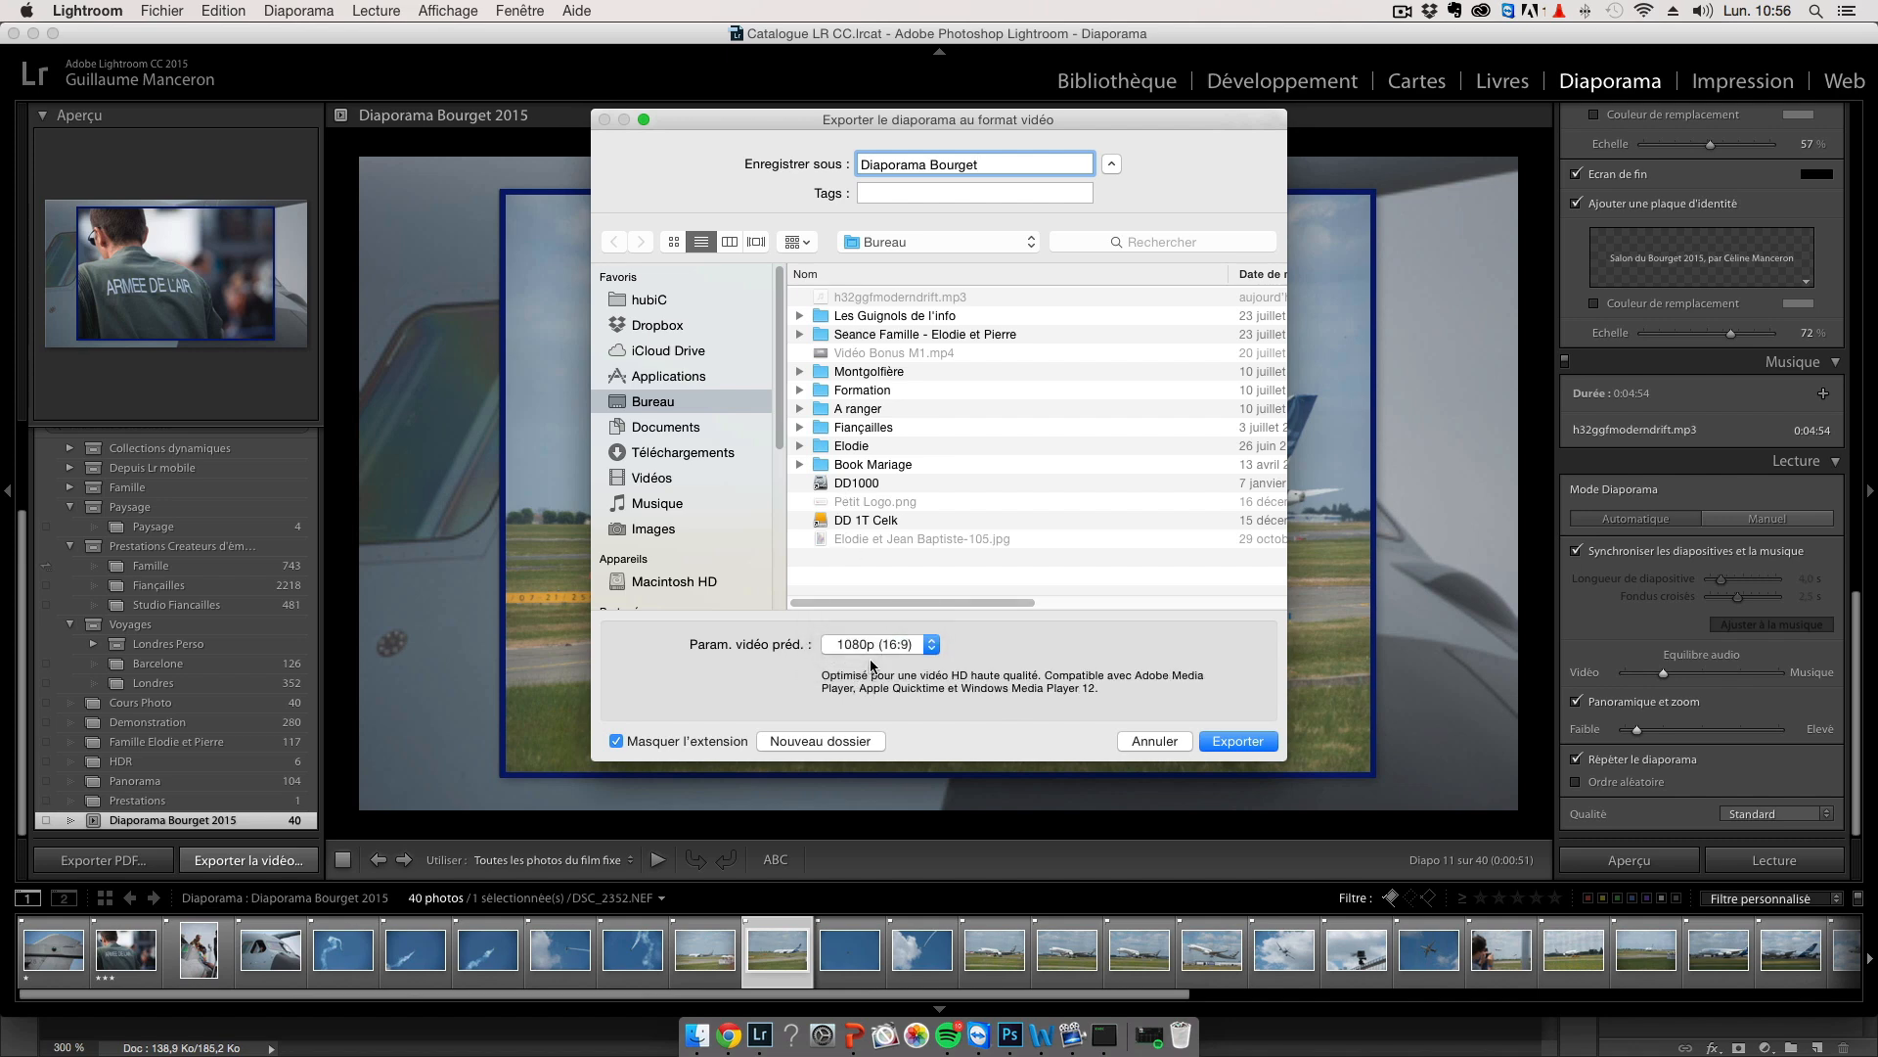
pyautogui.click(1252, 744)
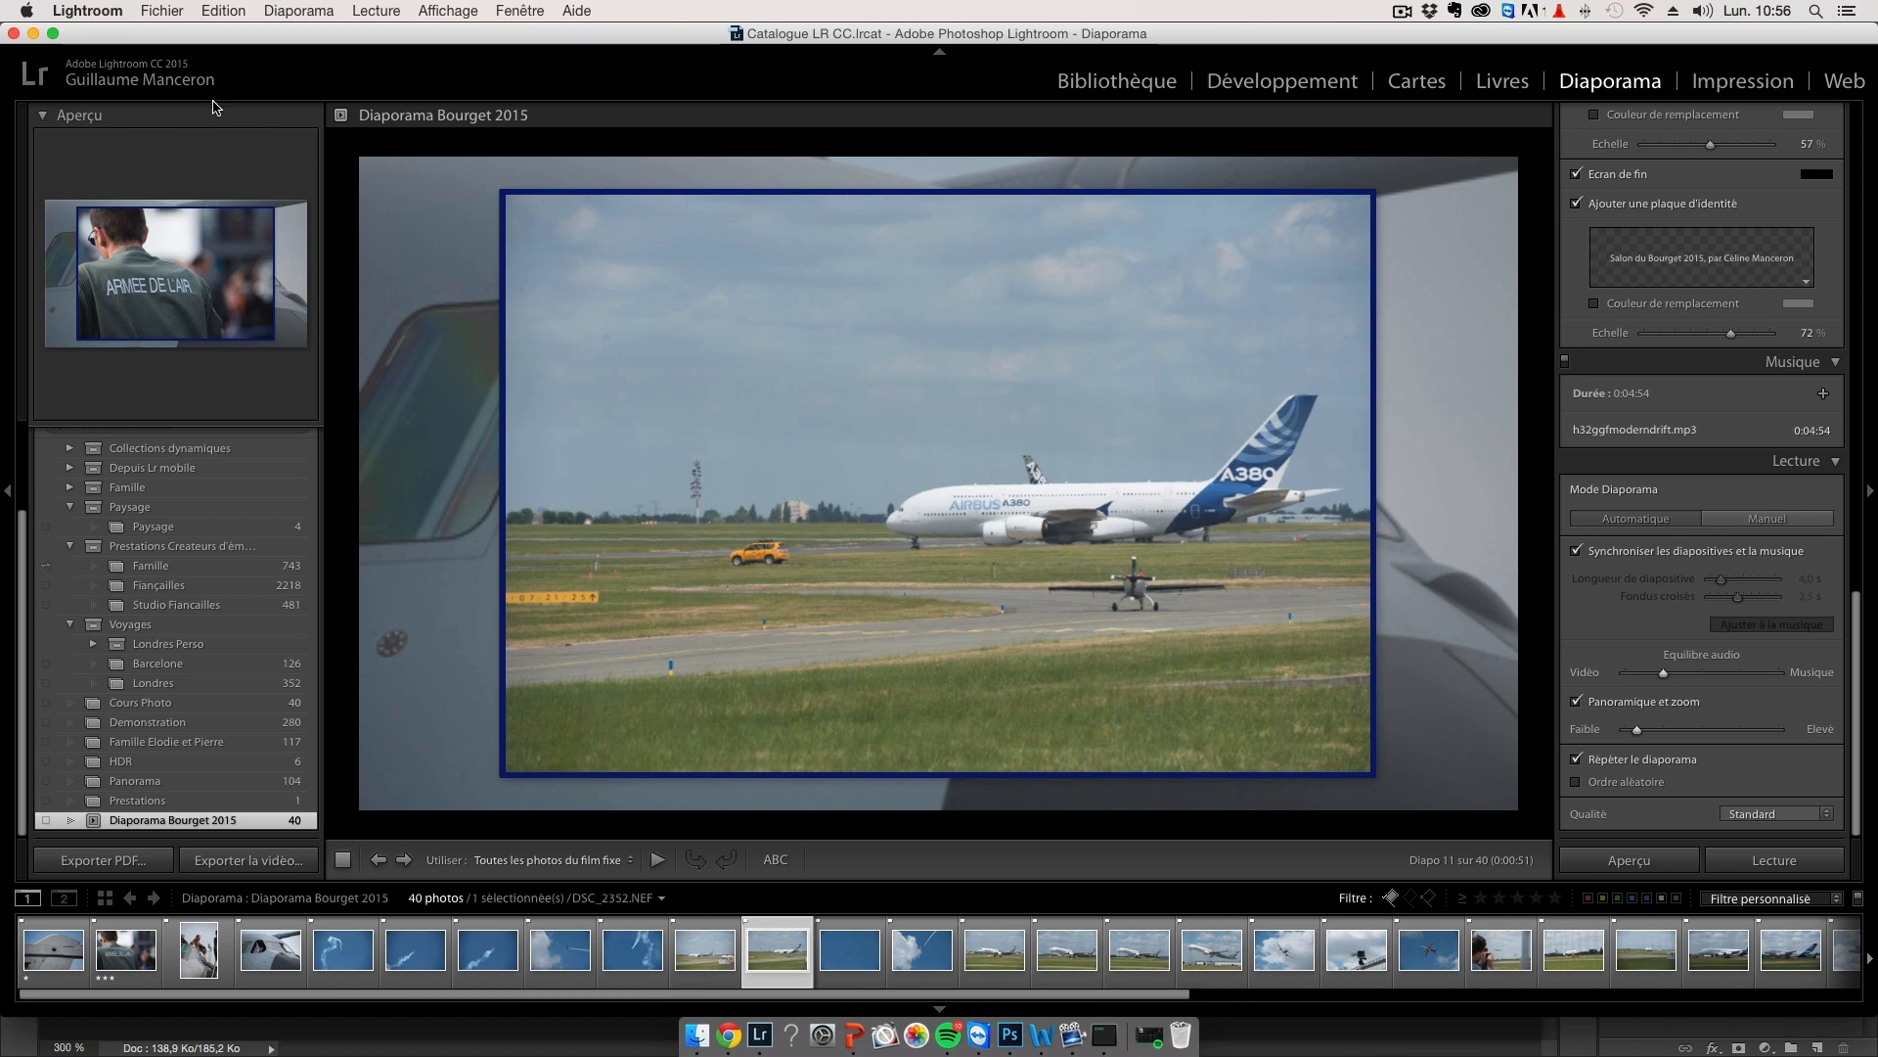